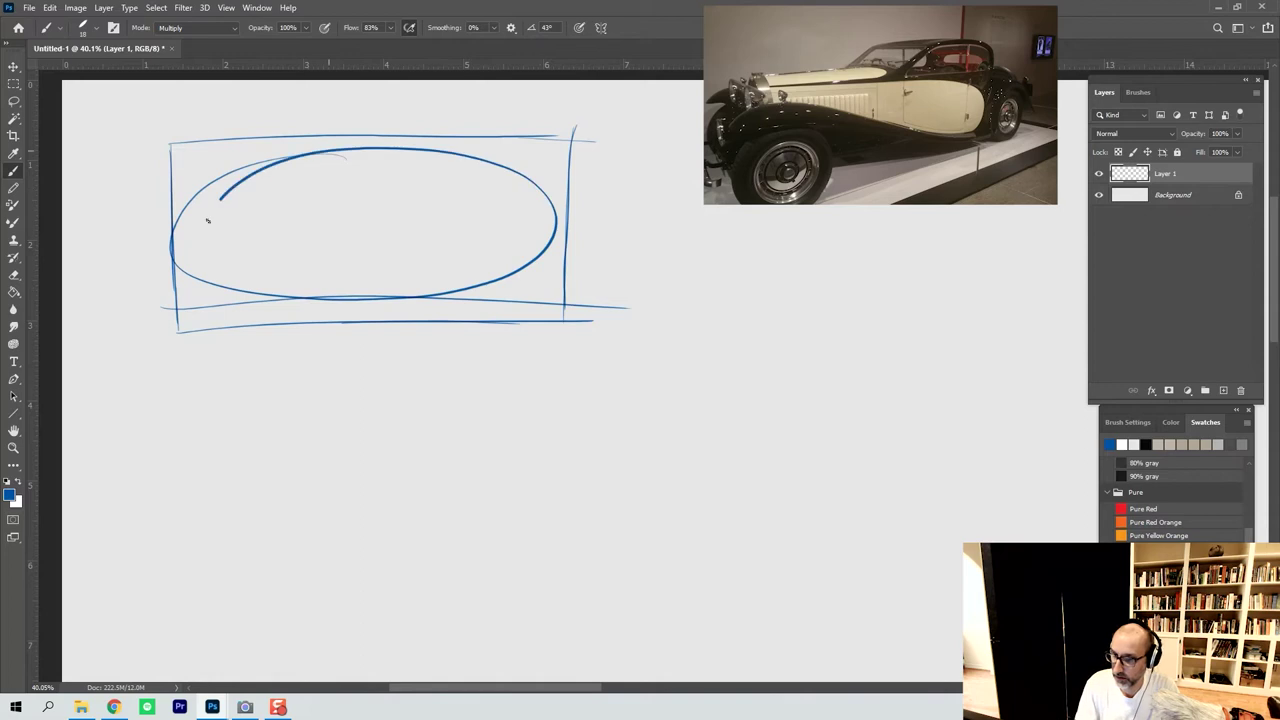
# Hatch the four corner areas between the oval and its surrounding box, and reinforce the box's outline with extra strokes.
pyautogui.moveTo(174, 206)
pyautogui.mouseDown()
pyautogui.moveTo(243, 130)
pyautogui.moveTo(309, 136)
pyautogui.moveTo(197, 183)
pyautogui.moveTo(198, 148)
pyautogui.moveTo(212, 150)
pyautogui.mouseUp()
pyautogui.moveTo(466, 143)
pyautogui.mouseDown()
pyautogui.moveTo(540, 152)
pyautogui.moveTo(558, 178)
pyautogui.moveTo(548, 190)
pyautogui.mouseUp()
pyautogui.moveTo(550, 270)
pyautogui.mouseDown()
pyautogui.moveTo(491, 308)
pyautogui.moveTo(556, 316)
pyautogui.mouseUp()
pyautogui.moveTo(180, 272)
pyautogui.mouseDown()
pyautogui.moveTo(214, 288)
pyautogui.moveTo(224, 313)
pyautogui.moveTo(264, 306)
pyautogui.mouseUp()
pyautogui.moveTo(172, 147)
pyautogui.mouseDown()
pyautogui.moveTo(167, 314)
pyautogui.moveTo(168, 190)
pyautogui.moveTo(170, 222)
pyautogui.moveTo(569, 141)
pyautogui.moveTo(560, 318)
pyautogui.mouseUp()
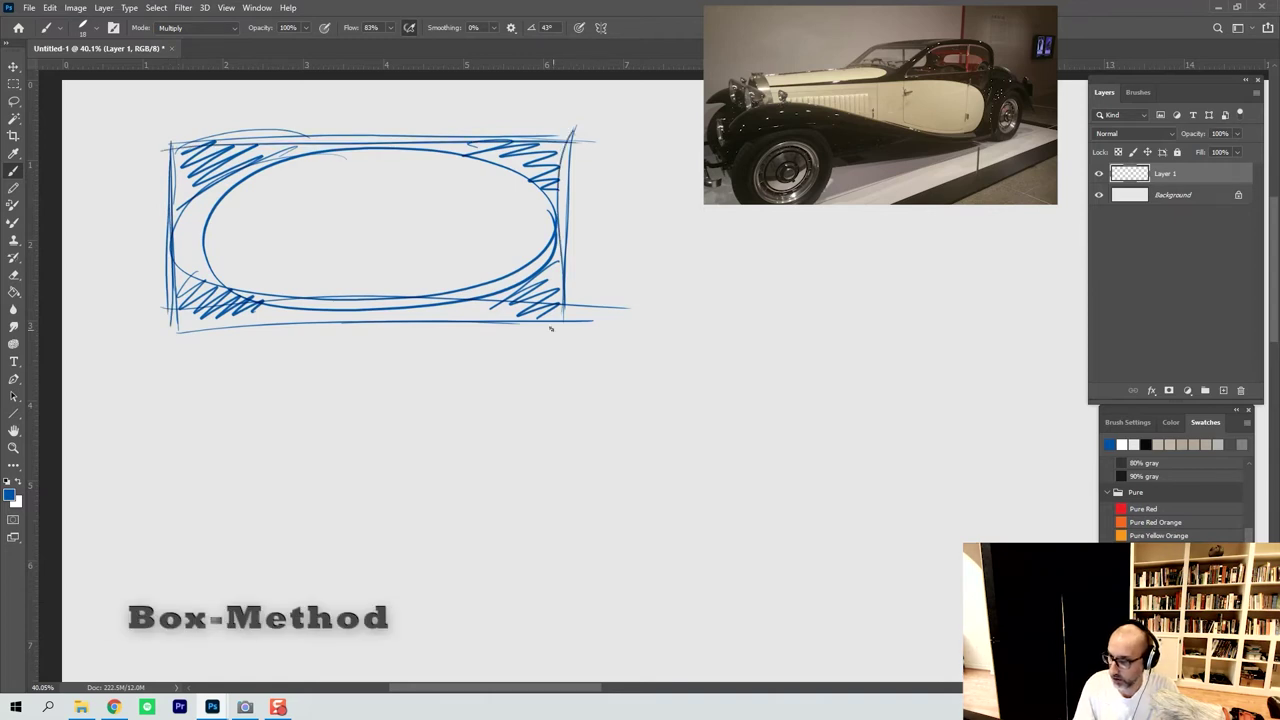
pyautogui.moveTo(177, 325); pyautogui.dragTo(592, 325)
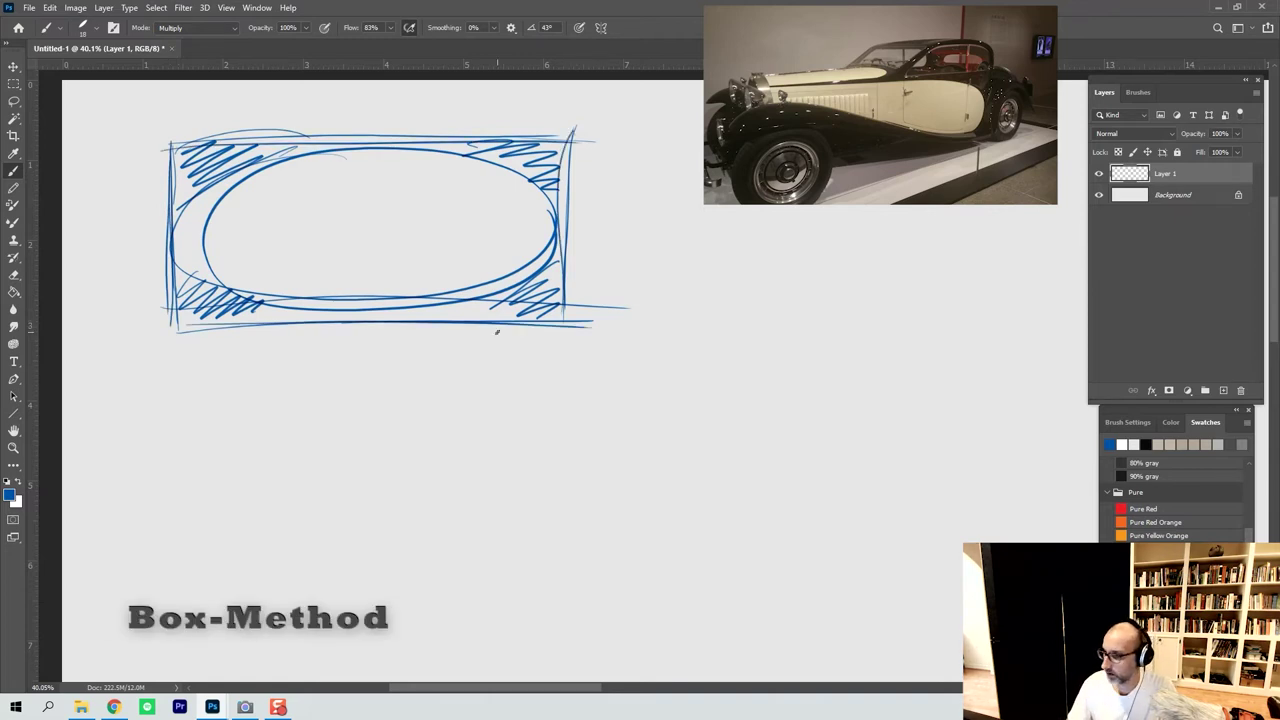
# Draw a second wide rectangle below the oval box, with its edges overshooting slightly at the corners.
pyautogui.moveTo(178, 385); pyautogui.dragTo(179, 598)
pyautogui.moveTo(183, 386)
pyautogui.mouseDown()
pyautogui.moveTo(618, 394)
pyautogui.moveTo(611, 570)
pyautogui.mouseUp()
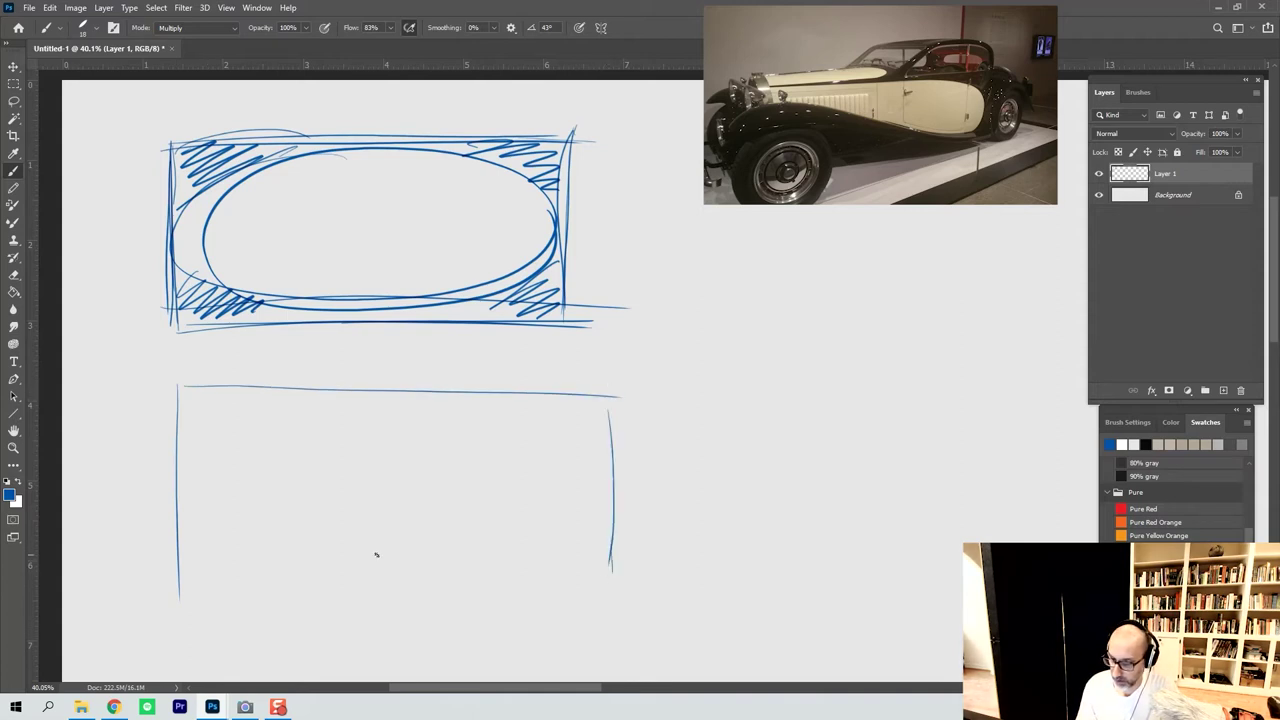
pyautogui.moveTo(181, 569); pyautogui.dragTo(654, 583)
pyautogui.moveTo(606, 361); pyautogui.dragTo(616, 601)
pyautogui.moveTo(152, 384); pyautogui.dragTo(260, 379)
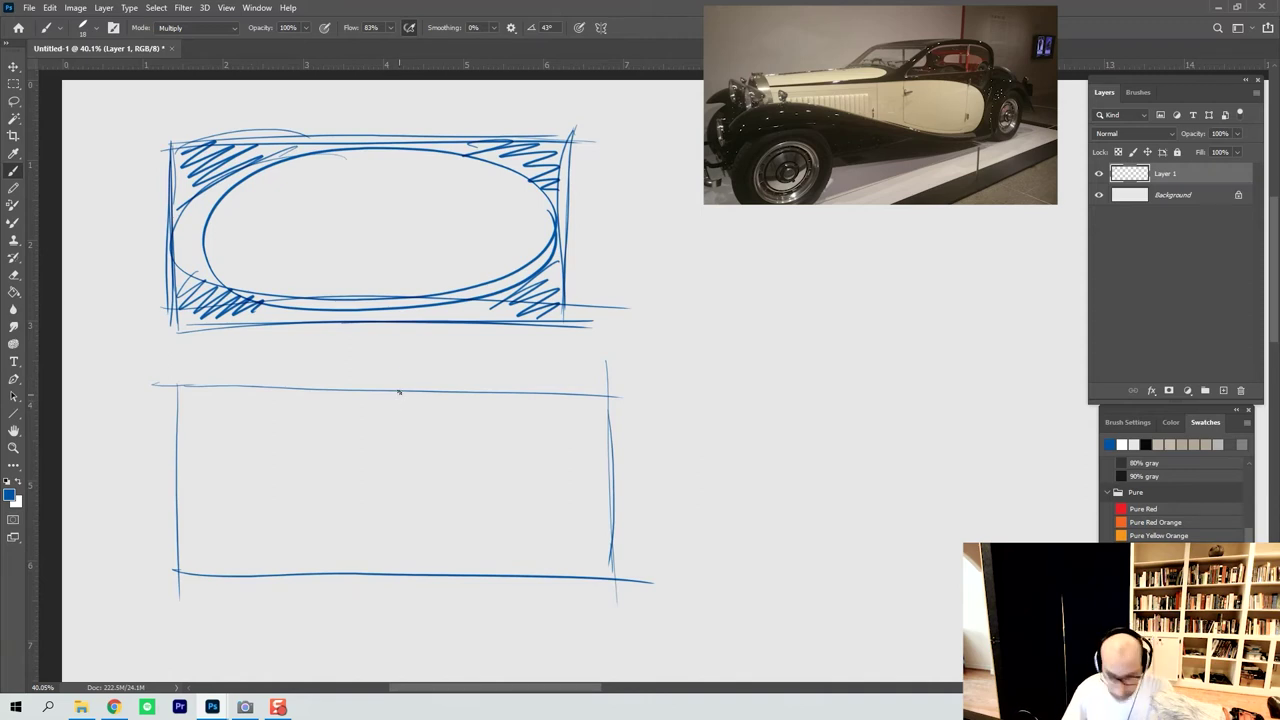
# Divide the new rectangle into three sections with vertical lines at its middle and closer to its rear end.
pyautogui.moveTo(398, 472); pyautogui.dragTo(398, 492)
pyautogui.moveTo(392, 424); pyautogui.dragTo(393, 584)
pyautogui.moveTo(393, 534); pyautogui.dragTo(394, 354)
pyautogui.moveTo(393, 424); pyautogui.dragTo(392, 604)
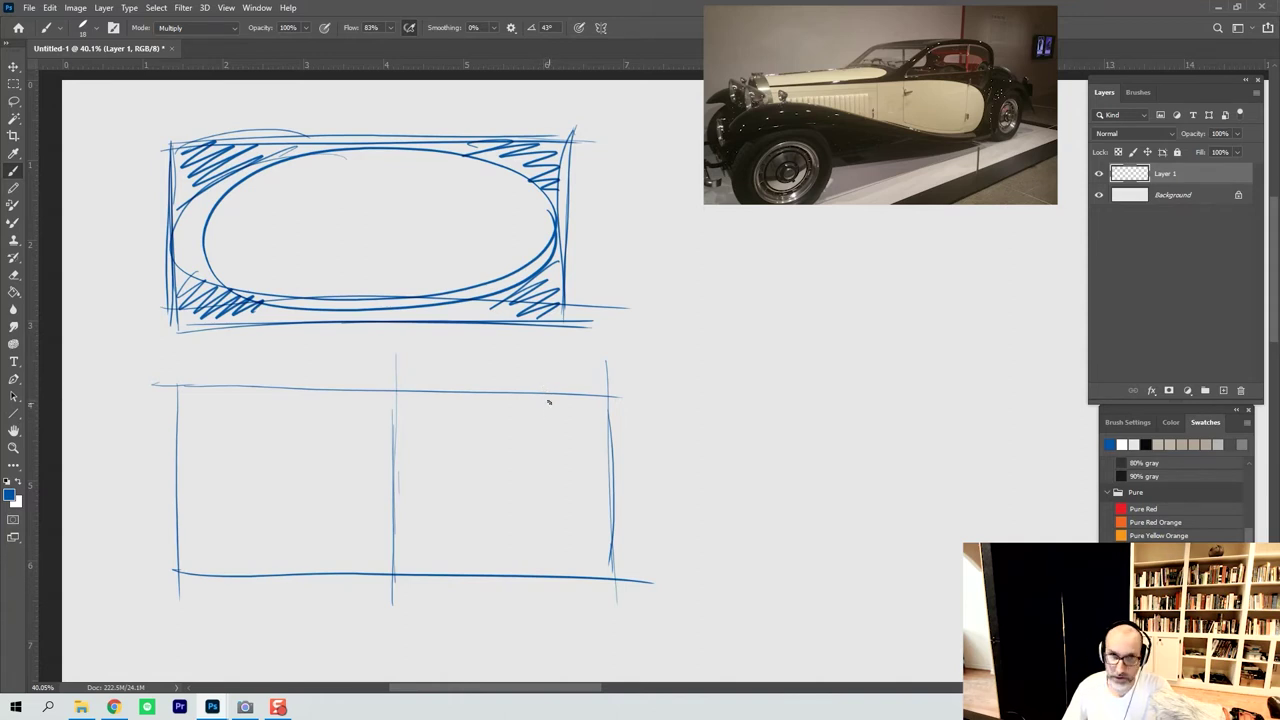
pyautogui.moveTo(543, 360)
pyautogui.mouseDown()
pyautogui.moveTo(549, 555)
pyautogui.moveTo(542, 362)
pyautogui.moveTo(536, 597)
pyautogui.mouseUp()
pyautogui.moveTo(543, 437)
pyautogui.mouseDown()
pyautogui.moveTo(545, 546)
pyautogui.moveTo(546, 344)
pyautogui.moveTo(549, 606)
pyautogui.mouseUp()
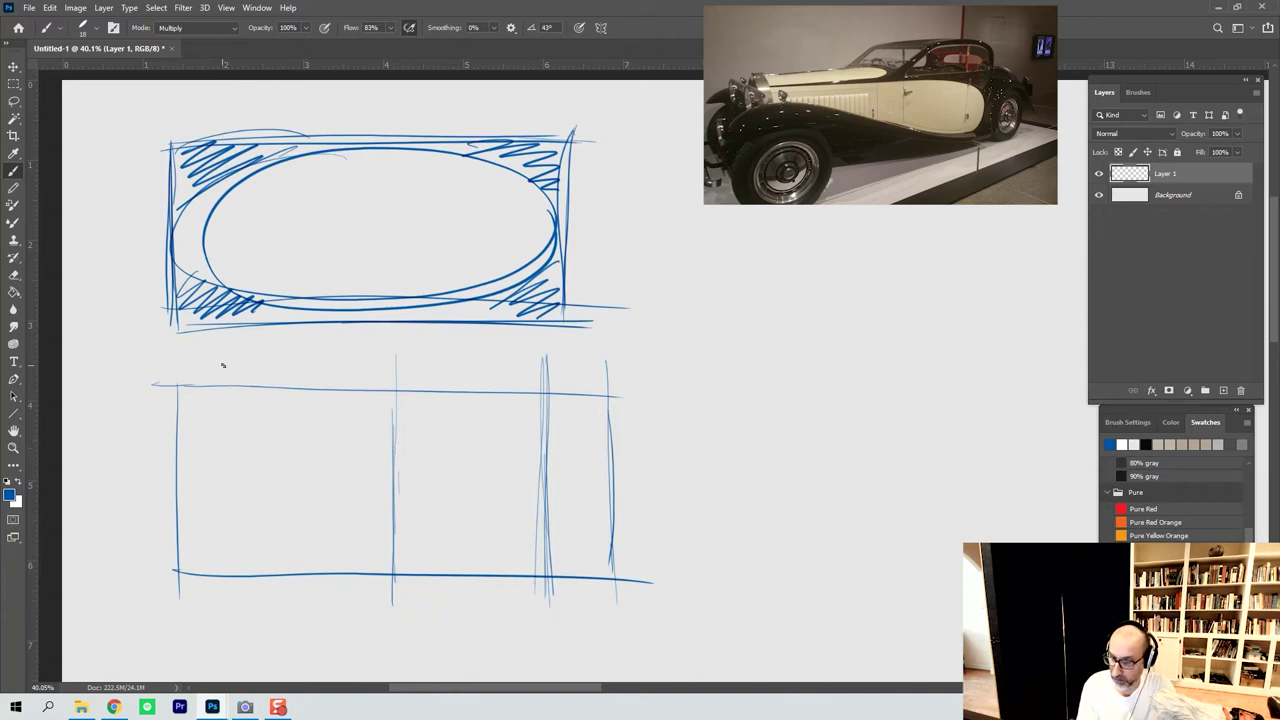
# Handwrite ENGINE, CAB and TRUNK above the three sections and number them 1, 2 and 3 underneath.
pyautogui.moveTo(210, 368)
pyautogui.mouseDown()
pyautogui.moveTo(212, 381)
pyautogui.moveTo(252, 362)
pyautogui.moveTo(290, 380)
pyautogui.moveTo(320, 356)
pyautogui.moveTo(322, 368)
pyautogui.mouseUp()
pyautogui.moveTo(446, 360)
pyautogui.mouseDown()
pyautogui.moveTo(434, 378)
pyautogui.moveTo(490, 370)
pyautogui.moveTo(476, 384)
pyautogui.mouseUp()
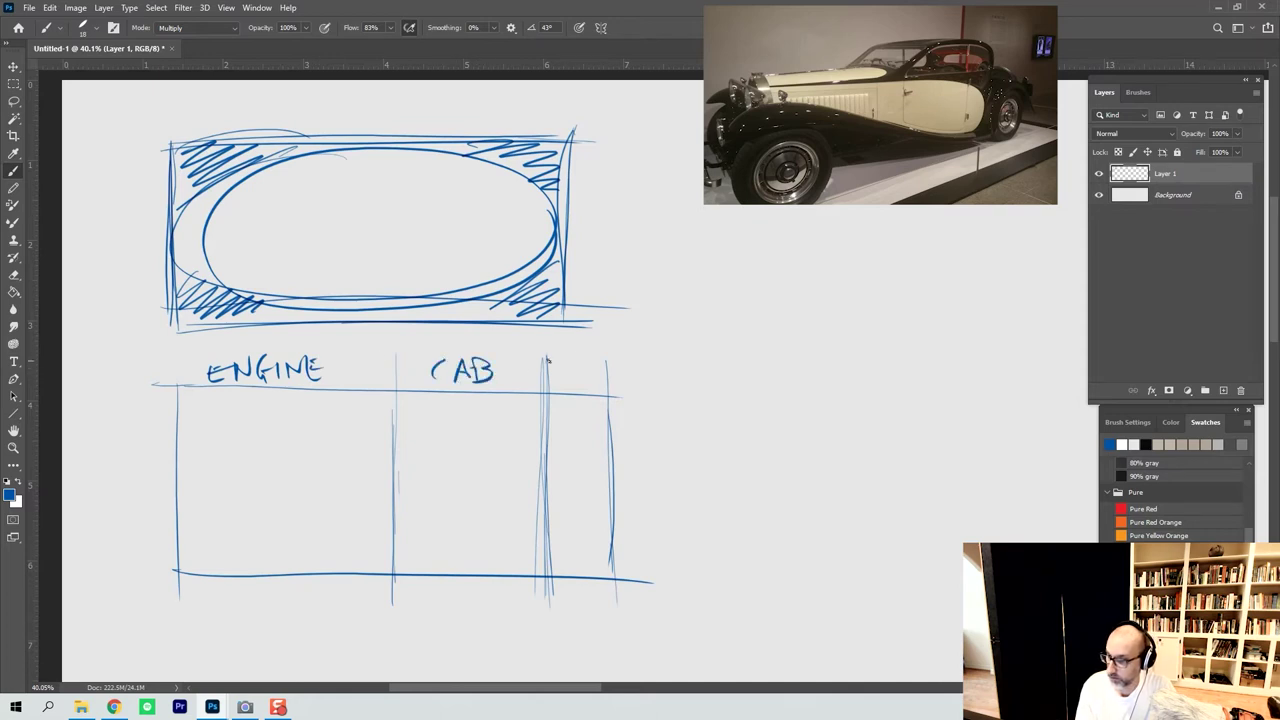
pyautogui.moveTo(562, 366)
pyautogui.mouseDown()
pyautogui.moveTo(563, 386)
pyautogui.moveTo(572, 363)
pyautogui.mouseUp()
pyautogui.moveTo(566, 380)
pyautogui.mouseDown()
pyautogui.moveTo(591, 378)
pyautogui.moveTo(608, 356)
pyautogui.moveTo(613, 376)
pyautogui.mouseUp()
pyautogui.moveTo(624, 357); pyautogui.dragTo(627, 373)
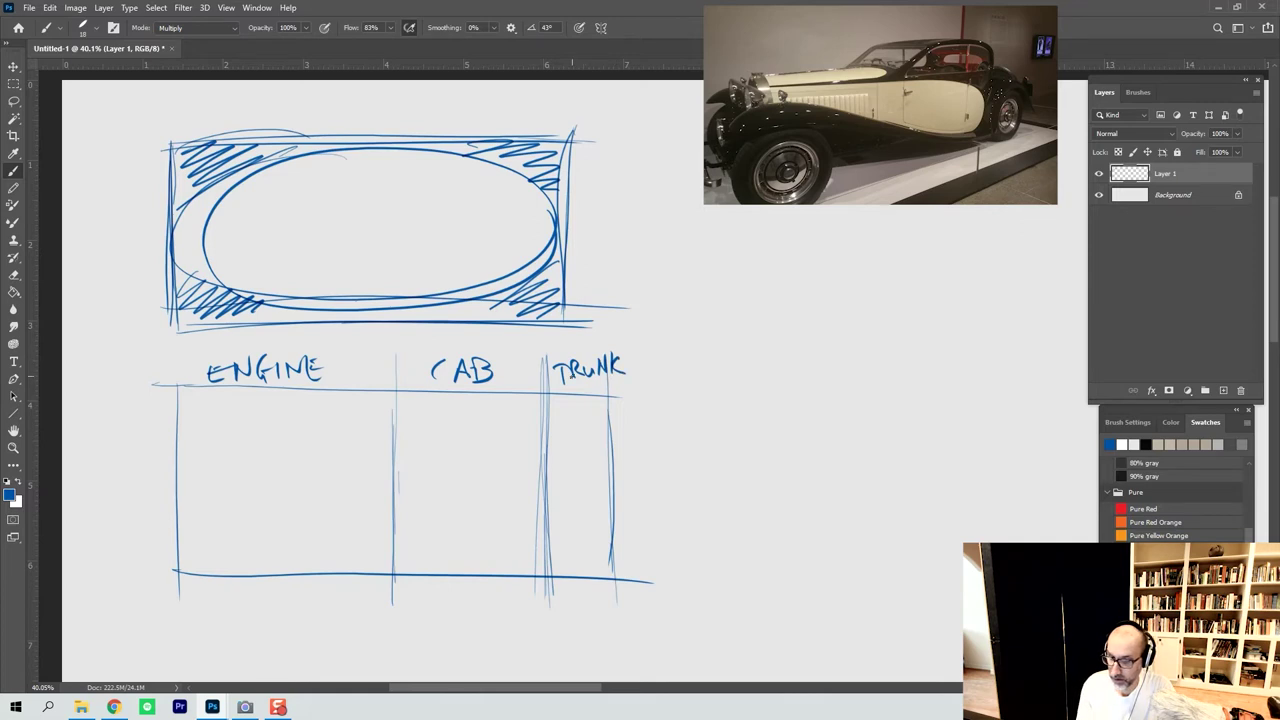
pyautogui.moveTo(308, 596); pyautogui.dragTo(309, 612)
pyautogui.moveTo(448, 597); pyautogui.dragTo(470, 613)
pyautogui.moveTo(566, 590)
pyautogui.mouseDown()
pyautogui.moveTo(586, 592)
pyautogui.moveTo(576, 612)
pyautogui.mouseUp()
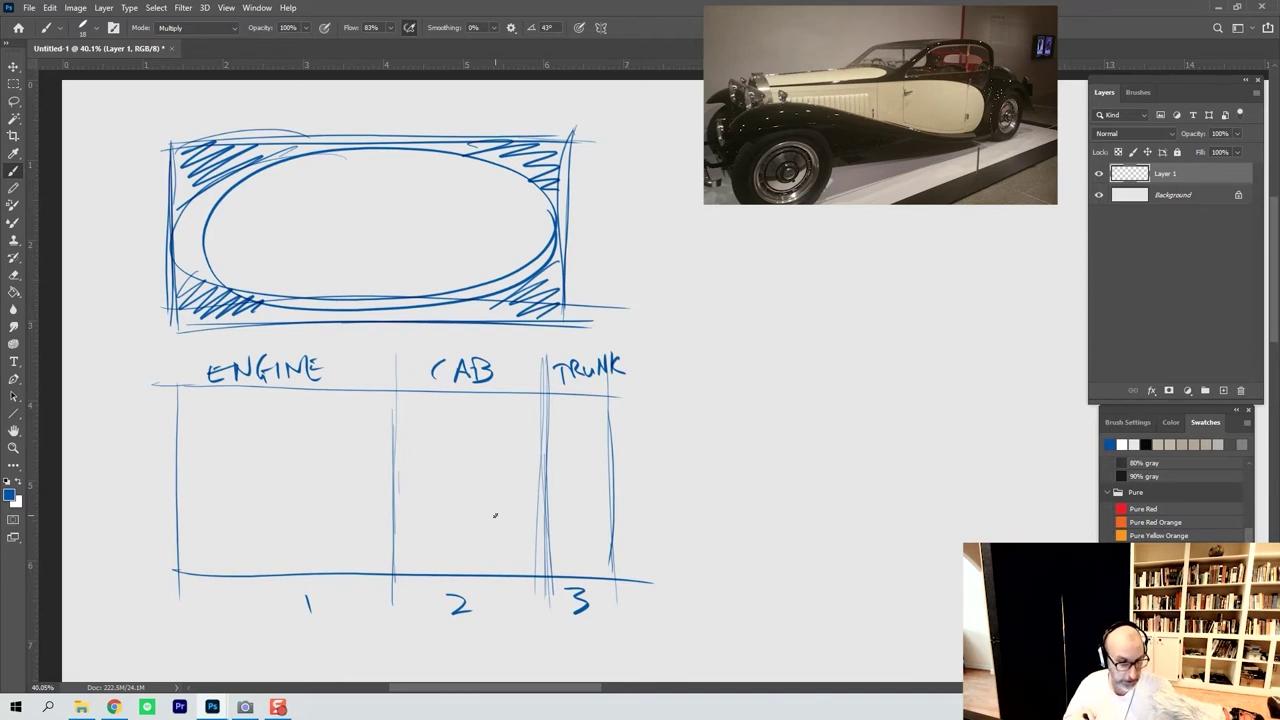
# Sketch another three-section box below the numbered one and add short height ticks beside its front and rear edges.
pyautogui.scroll(-4, 494, 515)
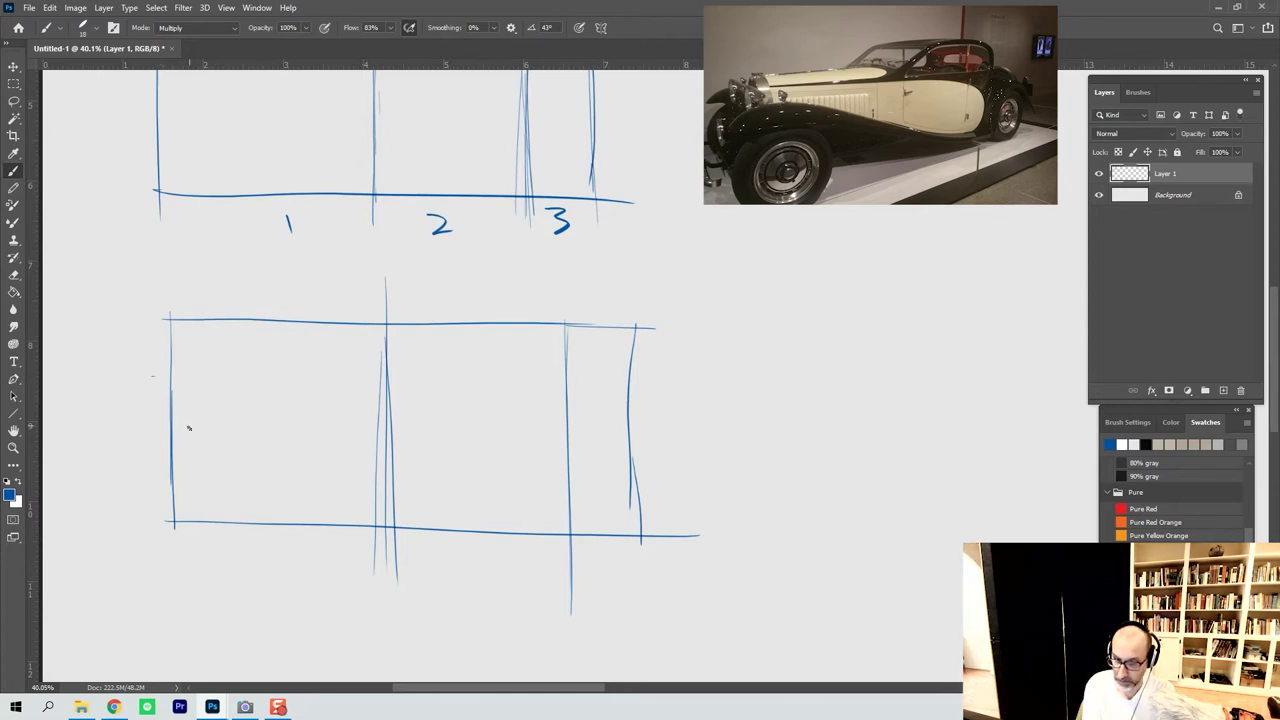
pyautogui.moveTo(132, 441); pyautogui.dragTo(160, 441)
pyautogui.moveTo(630, 386); pyautogui.dragTo(664, 386)
pyautogui.moveTo(645, 464); pyautogui.dragTo(685, 463)
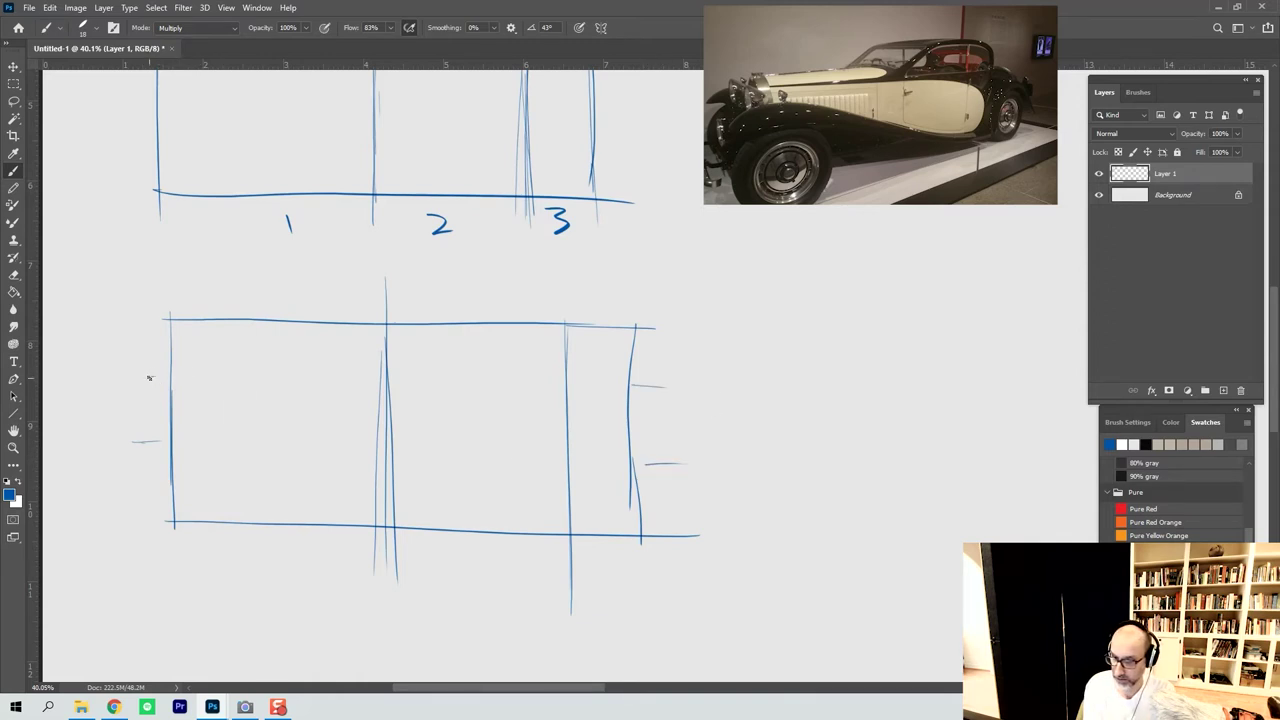
# Draw horizontal lines across the new box for the engine's top and bottom, and bracket the height between them beside the box.
pyautogui.moveTo(167, 376); pyautogui.dragTo(289, 377)
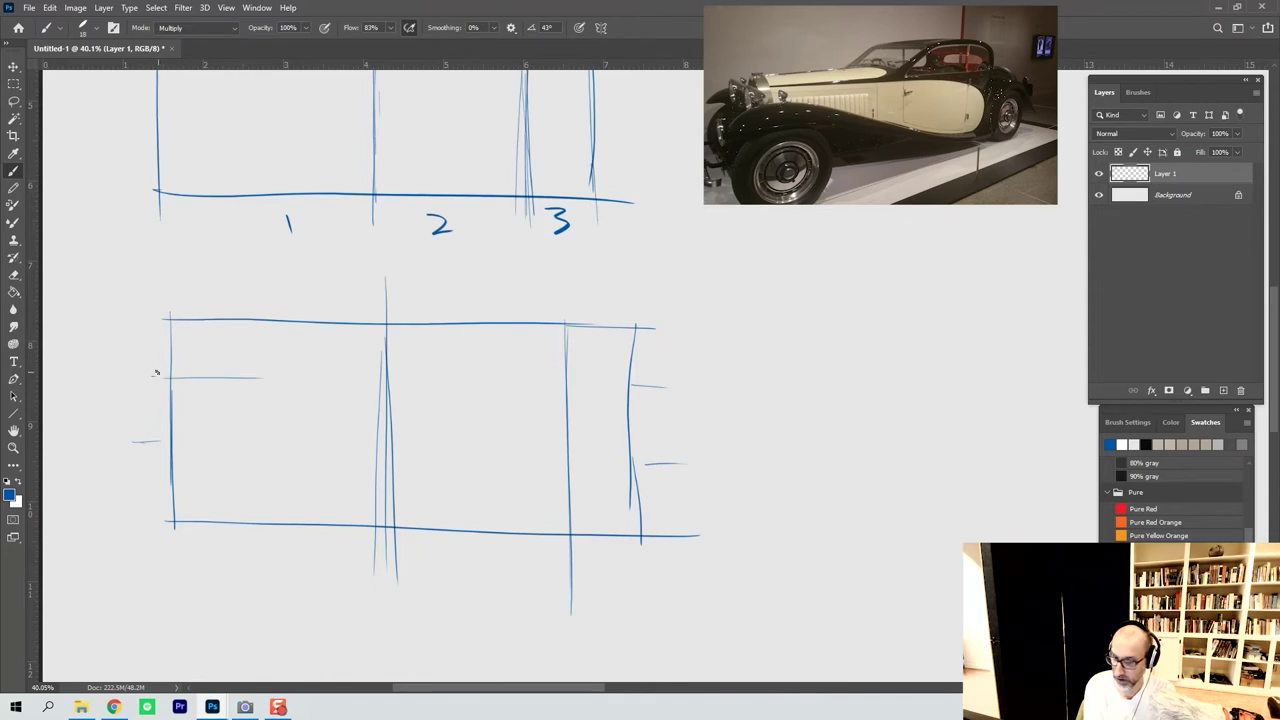
pyautogui.moveTo(151, 377); pyautogui.dragTo(669, 380)
pyautogui.moveTo(480, 378); pyautogui.dragTo(712, 386)
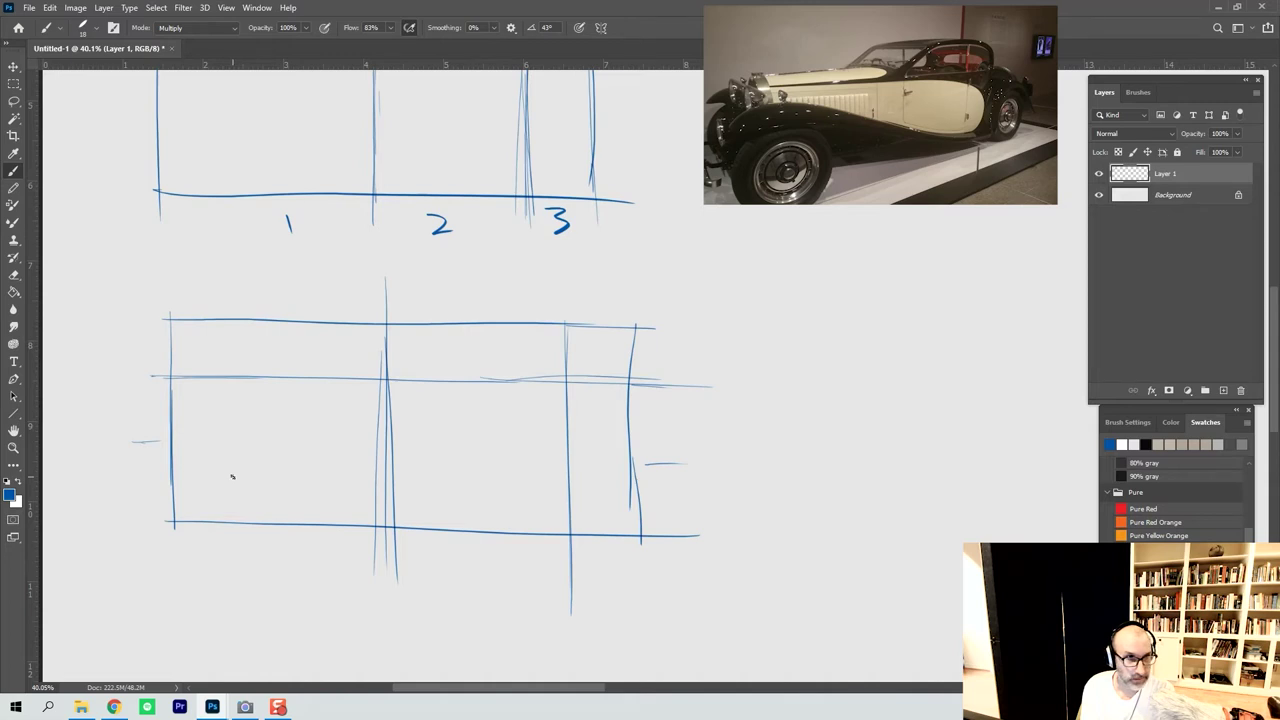
pyautogui.moveTo(172, 480); pyautogui.dragTo(652, 494)
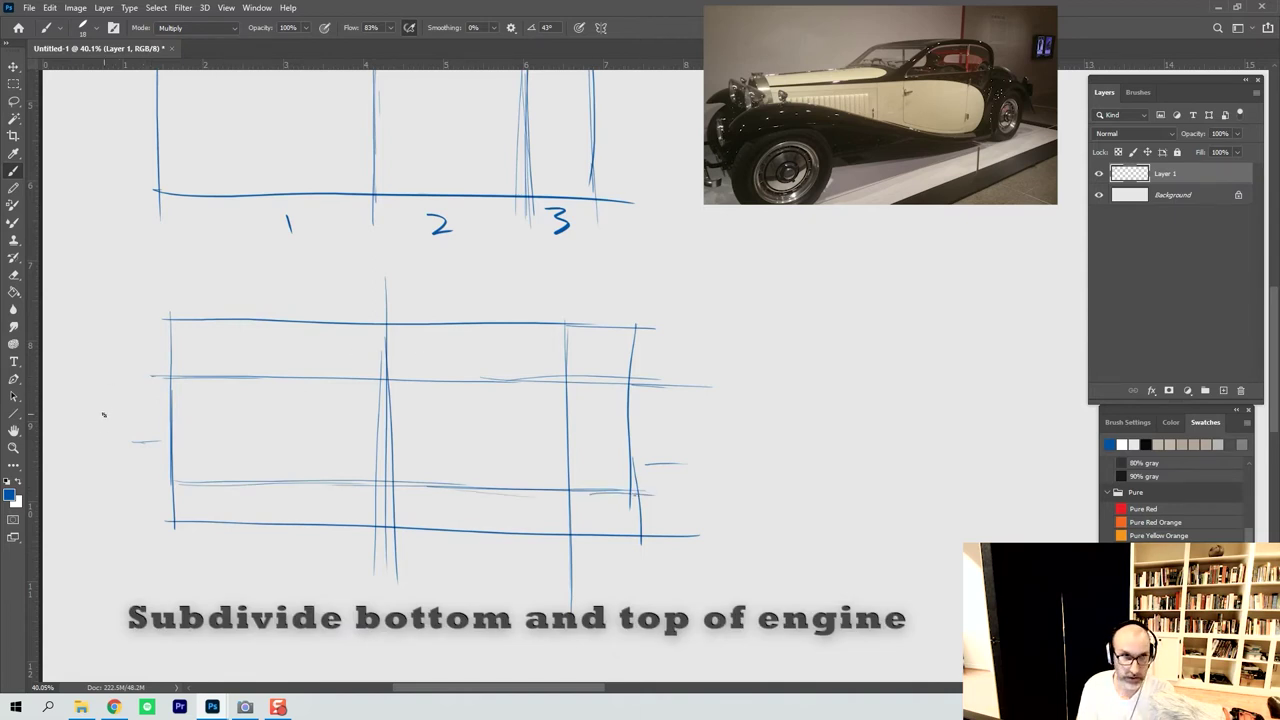
pyautogui.moveTo(113, 379); pyautogui.dragTo(127, 379)
pyautogui.moveTo(100, 377)
pyautogui.mouseDown()
pyautogui.moveTo(99, 474)
pyautogui.moveTo(125, 485)
pyautogui.moveTo(100, 376)
pyautogui.moveTo(130, 377)
pyautogui.moveTo(97, 468)
pyautogui.moveTo(120, 491)
pyautogui.mouseUp()
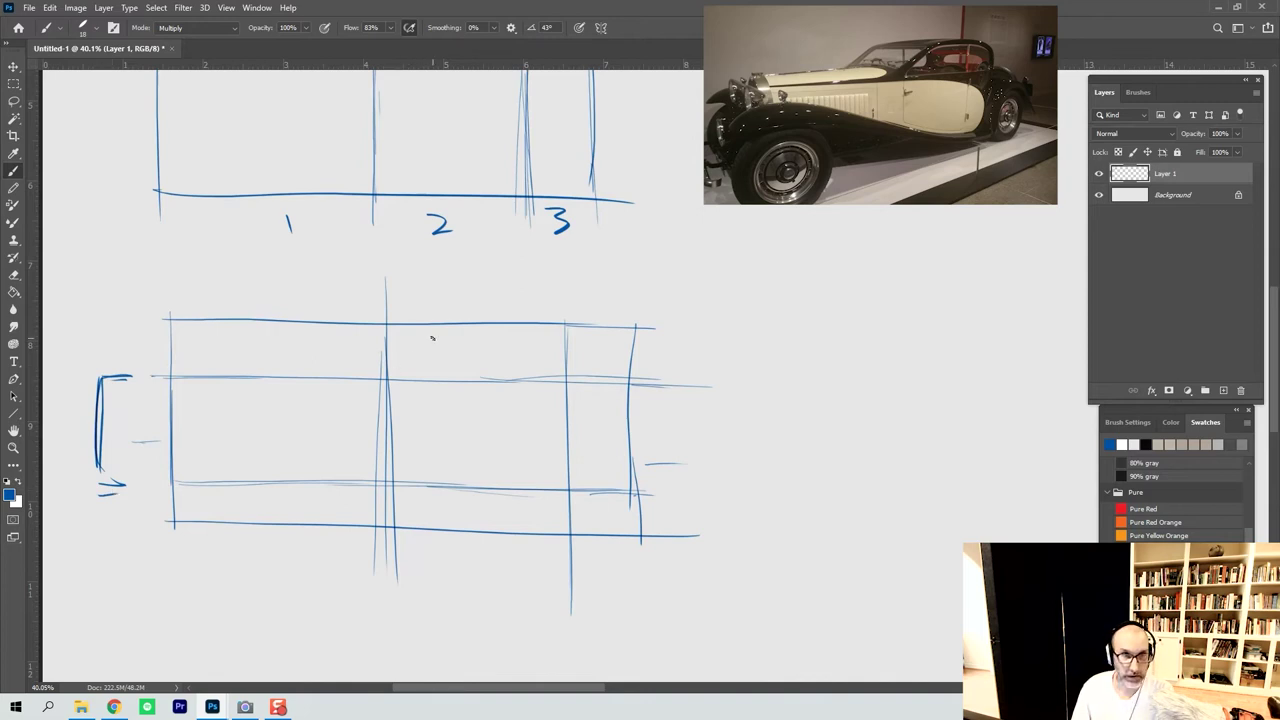
# Draw the slanted windshield line at the front of the cab and sloping cut-off lines at the rear of the cab and trunk.
pyautogui.moveTo(388, 366); pyautogui.dragTo(448, 331)
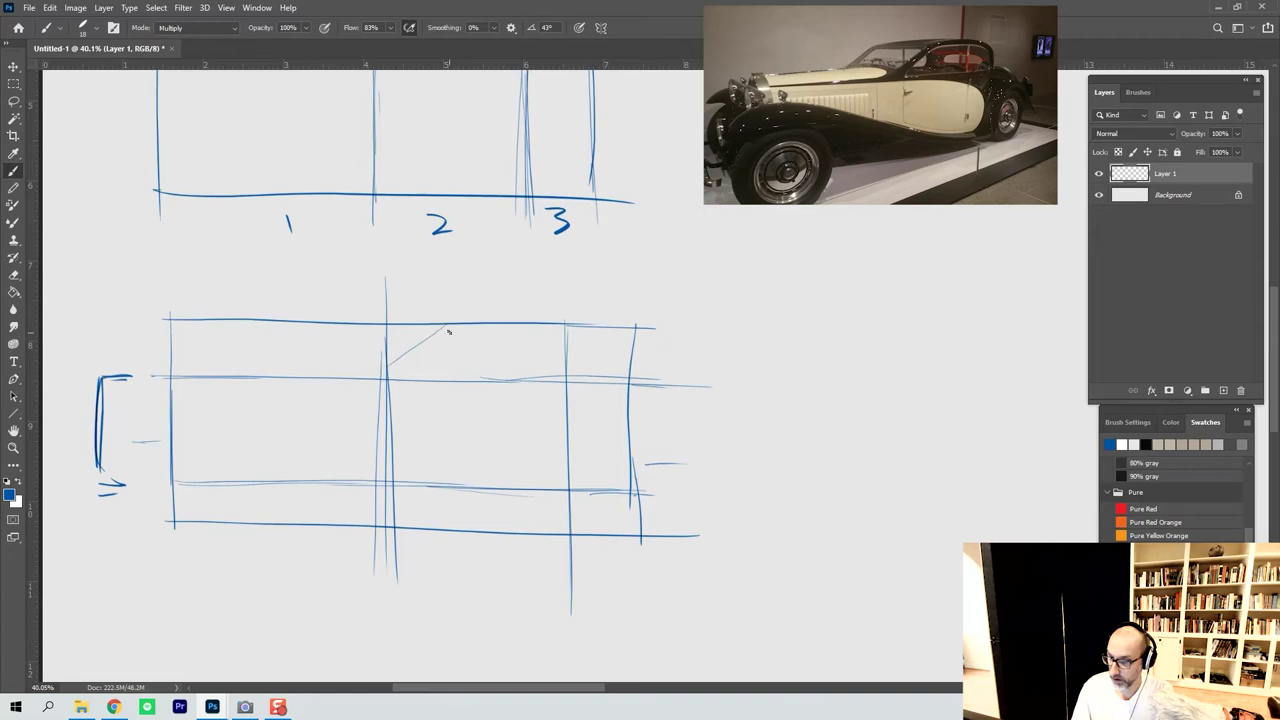
pyautogui.moveTo(373, 383)
pyautogui.mouseDown()
pyautogui.moveTo(461, 319)
pyautogui.moveTo(457, 329)
pyautogui.mouseUp()
pyautogui.moveTo(540, 306)
pyautogui.mouseDown()
pyautogui.moveTo(572, 350)
pyautogui.moveTo(567, 396)
pyautogui.moveTo(624, 398)
pyautogui.moveTo(655, 419)
pyautogui.mouseUp()
pyautogui.moveTo(609, 383); pyautogui.dragTo(650, 419)
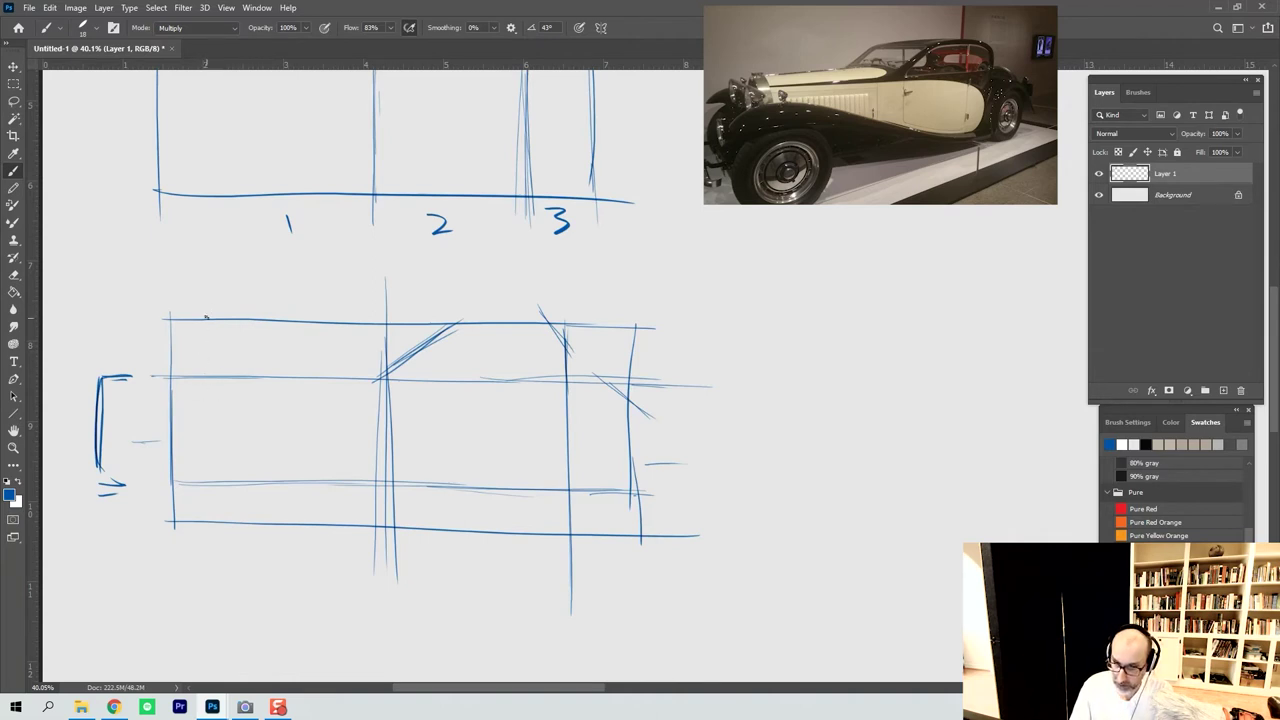
# Draw a vertical line just inside the front edge of the engine section to mark the front of the hood.
pyautogui.moveTo(207, 319); pyautogui.dragTo(206, 450)
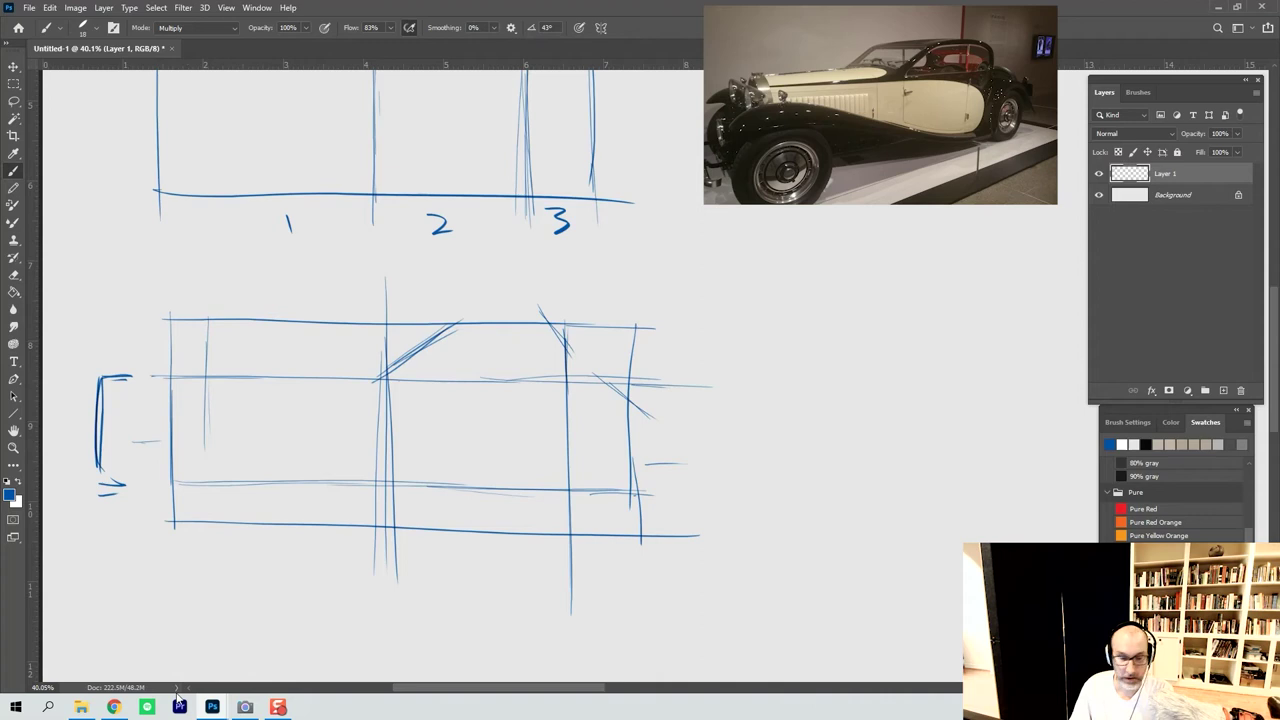
pyautogui.moveTo(206, 326); pyautogui.dragTo(209, 408)
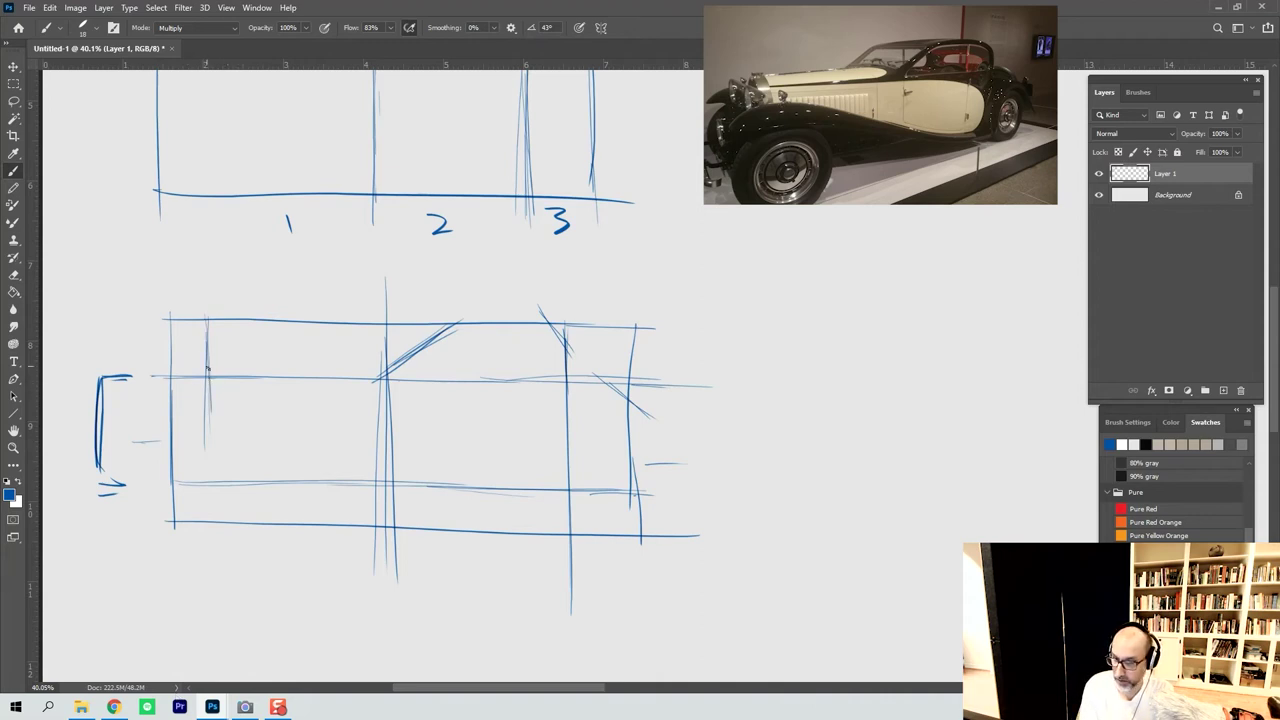
pyautogui.moveTo(208, 376); pyautogui.dragTo(209, 410)
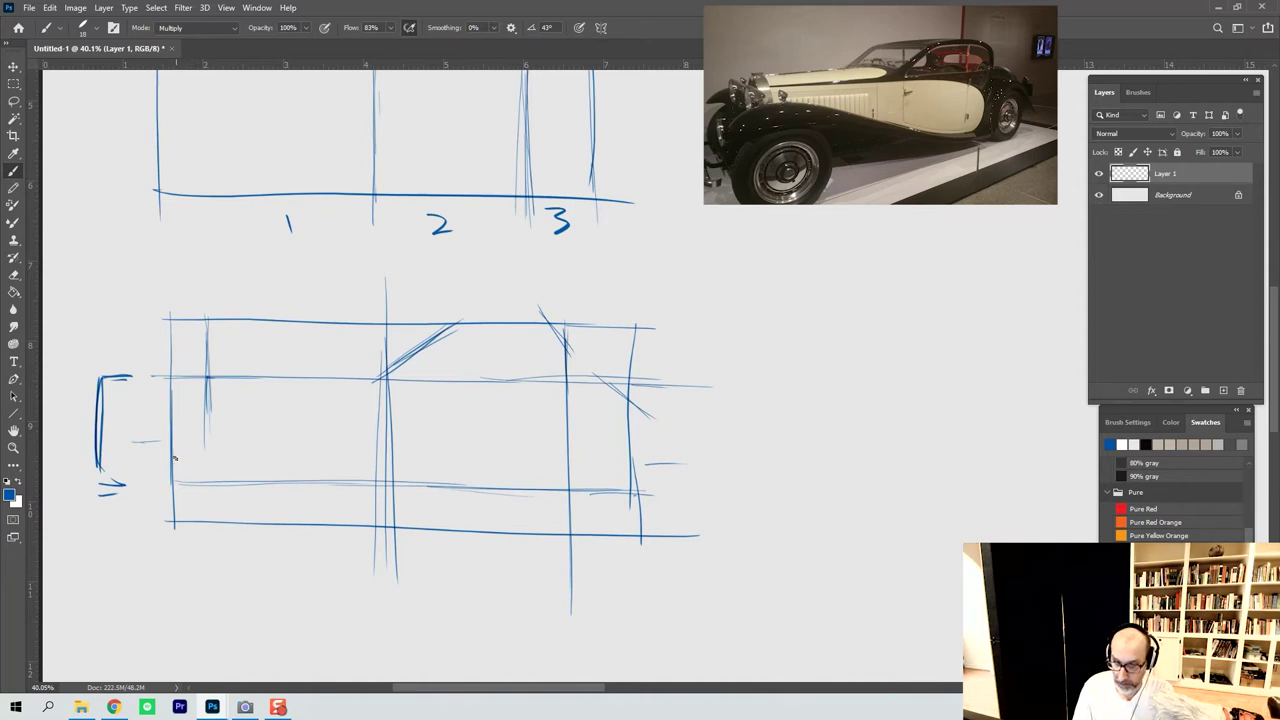
# Block in square outlines for the front and rear wheels at the lower corners of the box.
pyautogui.moveTo(197, 437)
pyautogui.mouseDown()
pyautogui.moveTo(236, 438)
pyautogui.moveTo(248, 521)
pyautogui.mouseUp()
pyautogui.moveTo(245, 456)
pyautogui.mouseDown()
pyautogui.moveTo(178, 449)
pyautogui.moveTo(238, 449)
pyautogui.mouseUp()
pyautogui.moveTo(250, 448); pyautogui.dragTo(251, 516)
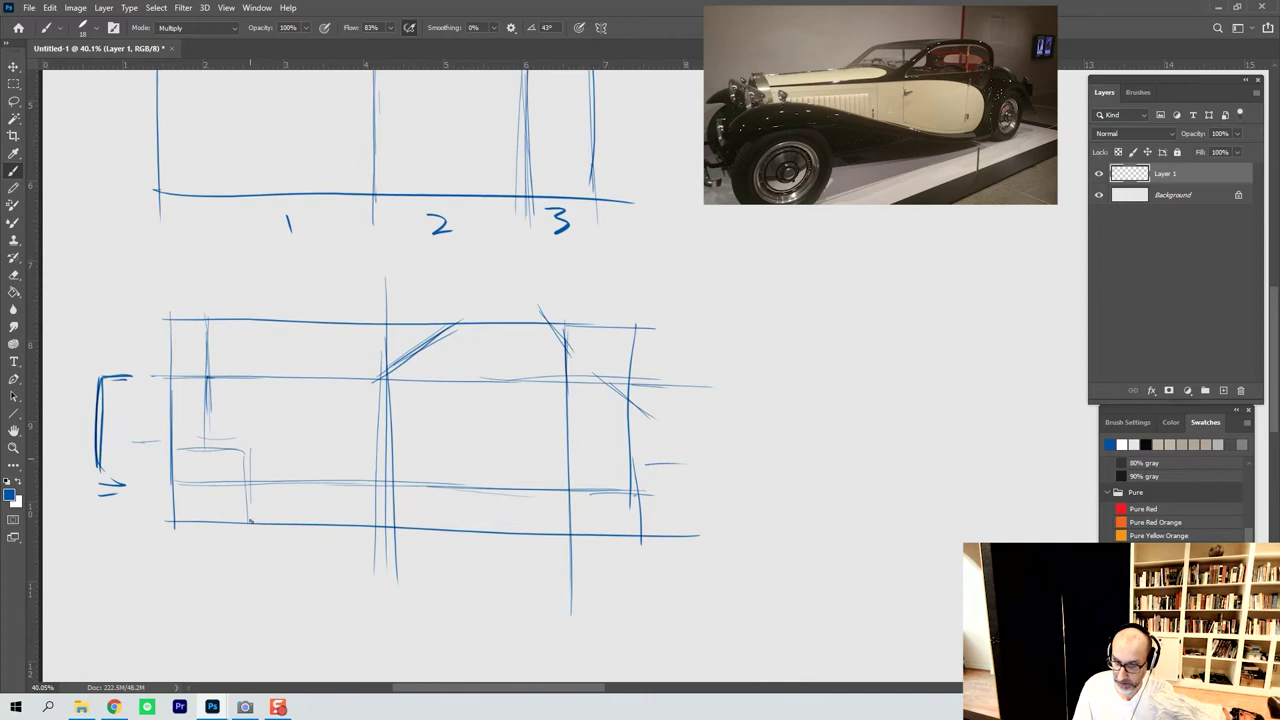
pyautogui.moveTo(168, 440)
pyautogui.mouseDown()
pyautogui.moveTo(240, 443)
pyautogui.moveTo(252, 518)
pyautogui.mouseUp()
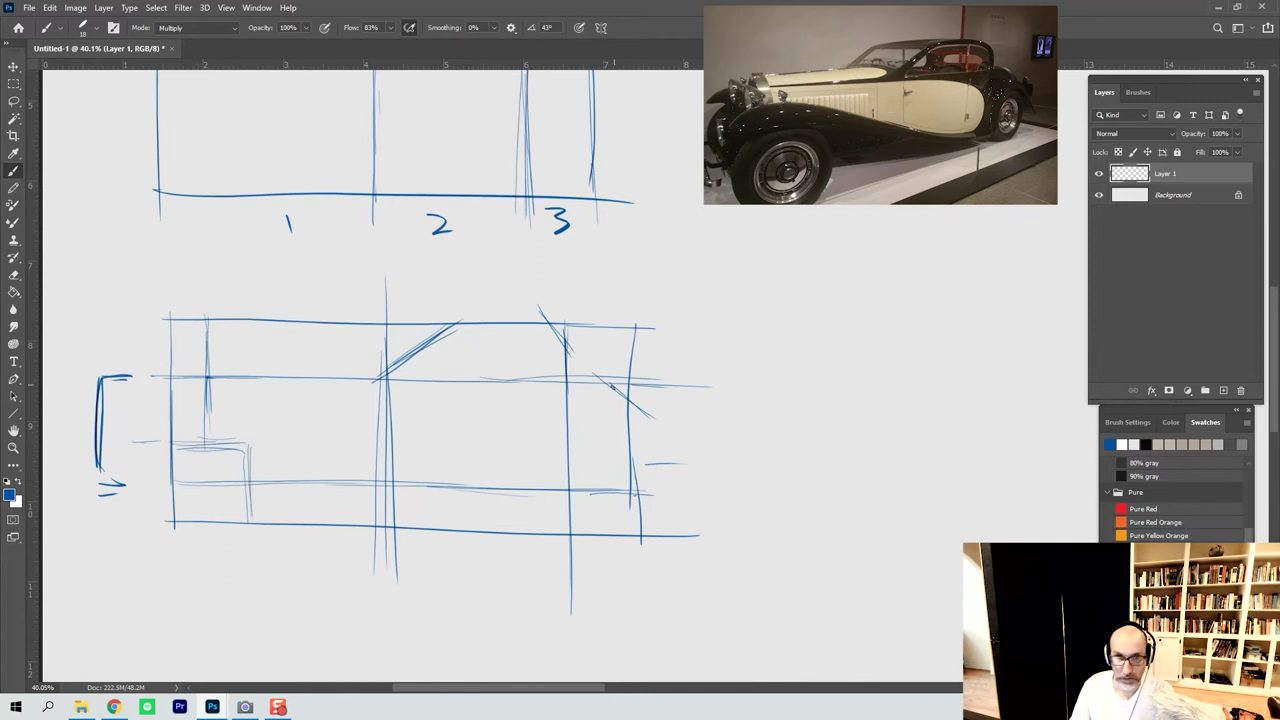
pyautogui.moveTo(553, 446); pyautogui.dragTo(604, 447)
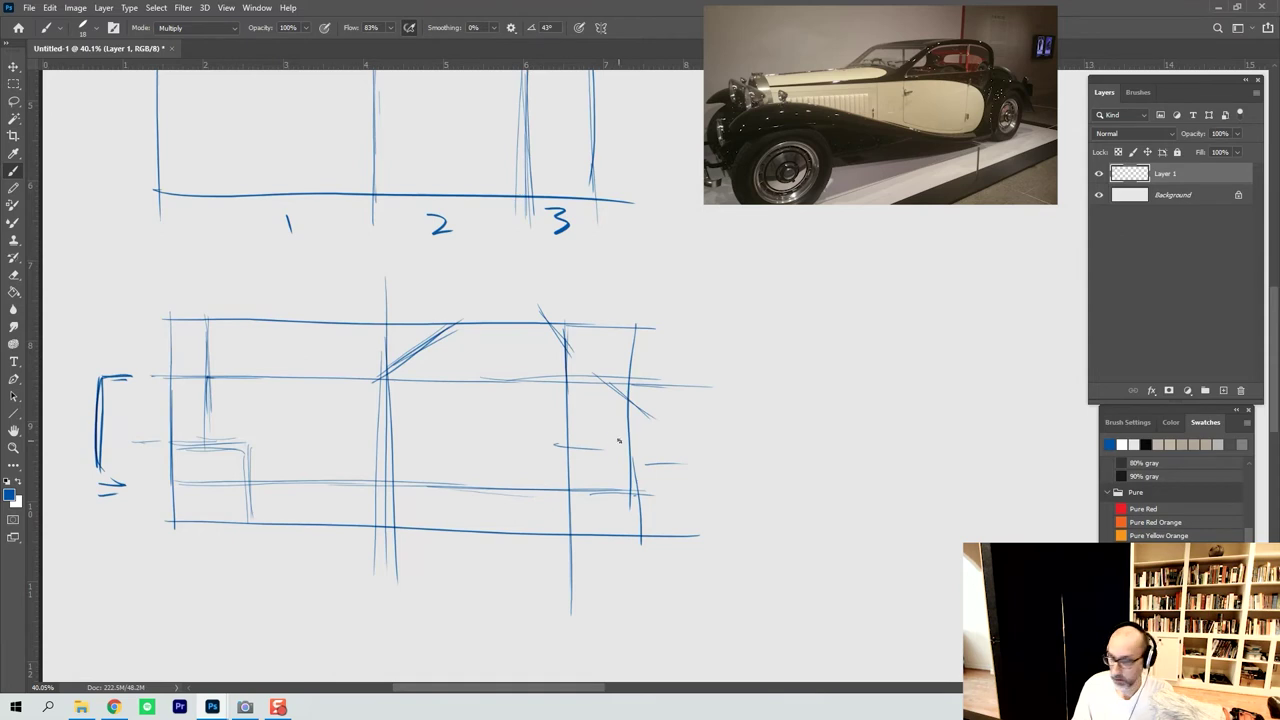
pyautogui.moveTo(552, 445)
pyautogui.mouseDown()
pyautogui.moveTo(644, 450)
pyautogui.moveTo(546, 522)
pyautogui.moveTo(552, 534)
pyautogui.moveTo(622, 447)
pyautogui.mouseUp()
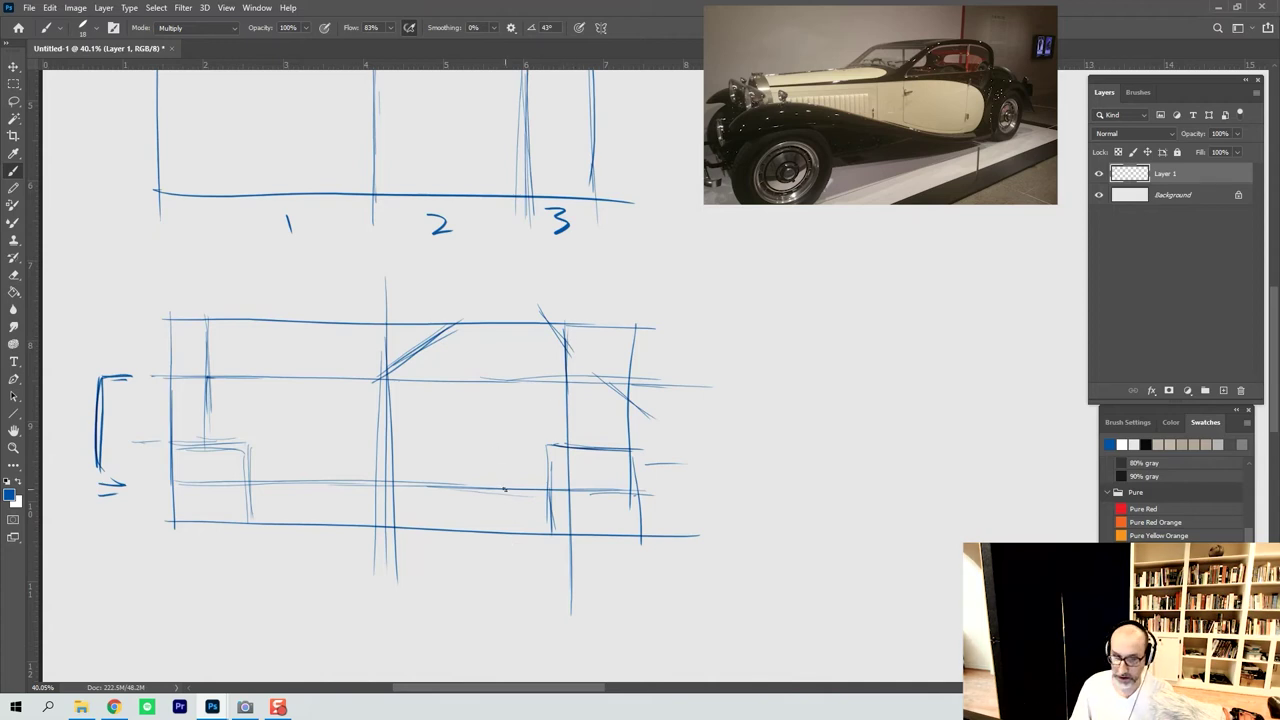
# Copy the subdivided box below the original, and handwrite BIG, MED and SM in green on a new layer beside the copy.
pyautogui.moveTo(526, 457); pyautogui.dragTo(574, 331)
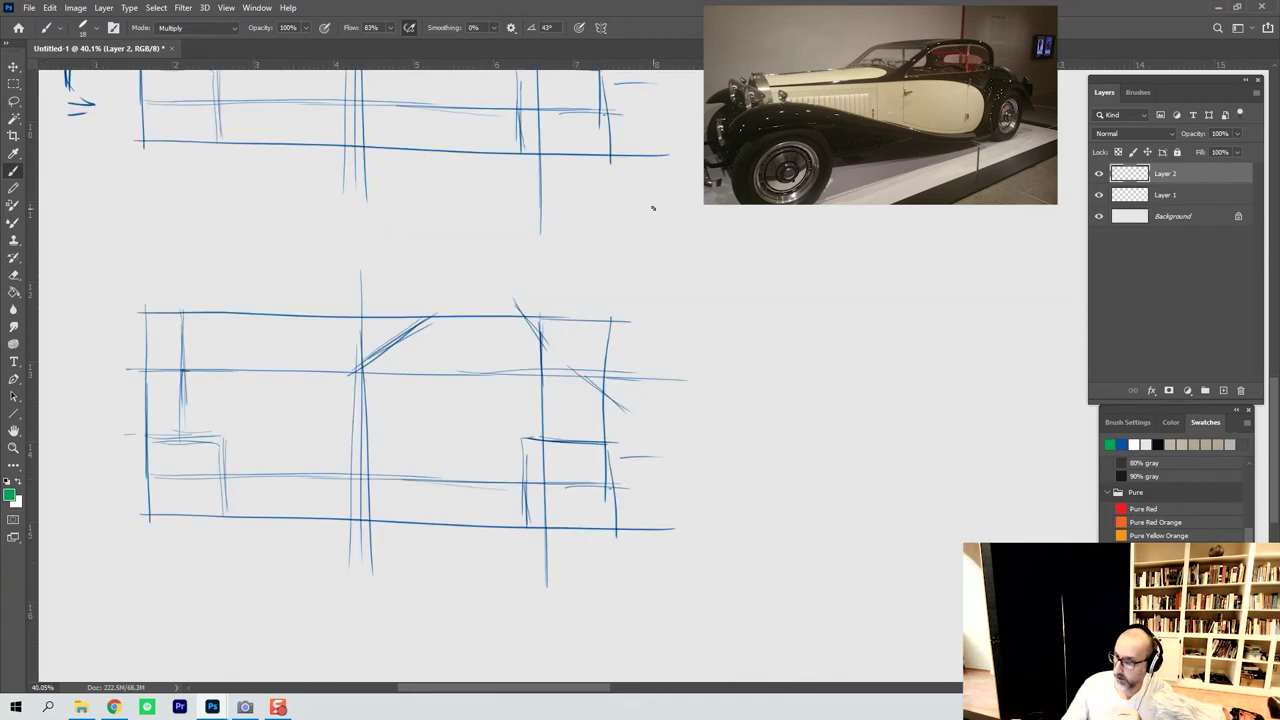
pyautogui.moveTo(651, 207)
pyautogui.mouseDown()
pyautogui.moveTo(653, 231)
pyautogui.moveTo(688, 232)
pyautogui.moveTo(713, 213)
pyautogui.mouseUp()
pyautogui.moveTo(667, 259)
pyautogui.mouseDown()
pyautogui.moveTo(667, 277)
pyautogui.moveTo(703, 264)
pyautogui.moveTo(709, 276)
pyautogui.mouseUp()
pyautogui.moveTo(709, 254)
pyautogui.mouseDown()
pyautogui.moveTo(684, 308)
pyautogui.moveTo(706, 292)
pyautogui.moveTo(718, 305)
pyautogui.mouseUp()
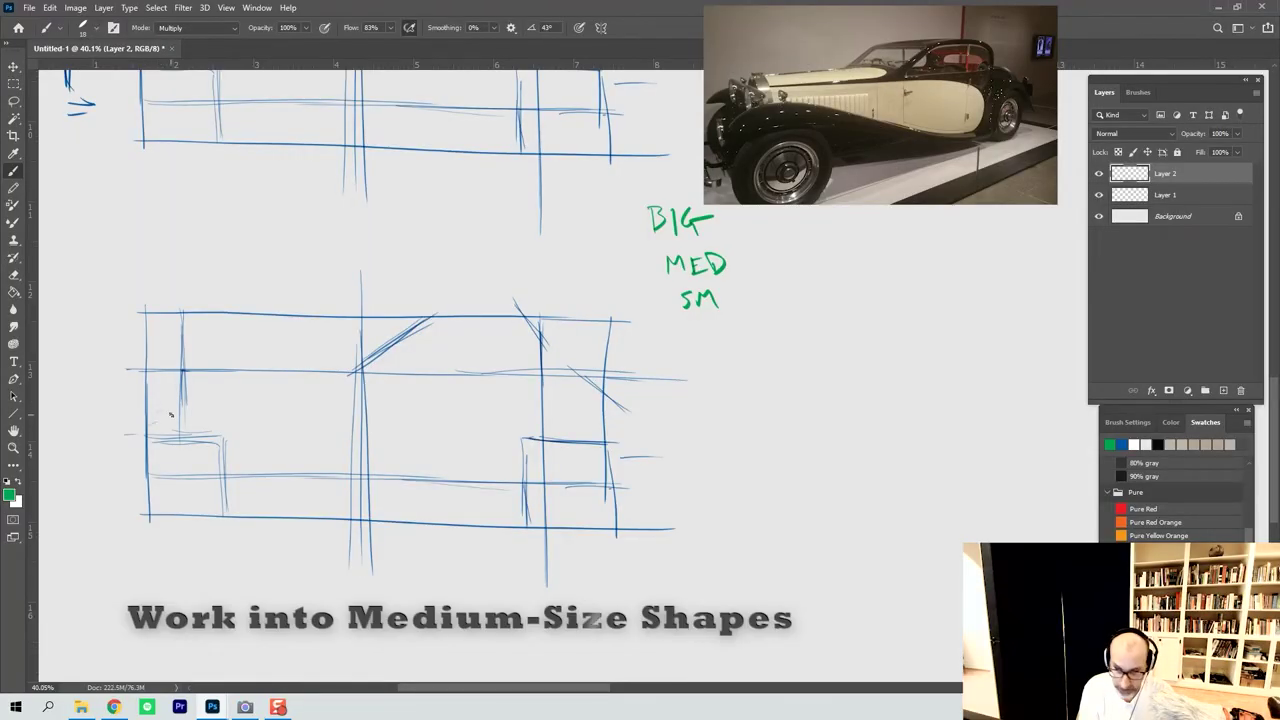
# Sketch the front fender in green as a band over the front wheel sloping down toward the rear wheel.
pyautogui.moveTo(158, 409)
pyautogui.mouseDown()
pyautogui.moveTo(223, 402)
pyautogui.moveTo(181, 400)
pyautogui.moveTo(487, 477)
pyautogui.mouseUp()
pyautogui.moveTo(382, 447); pyautogui.dragTo(464, 467)
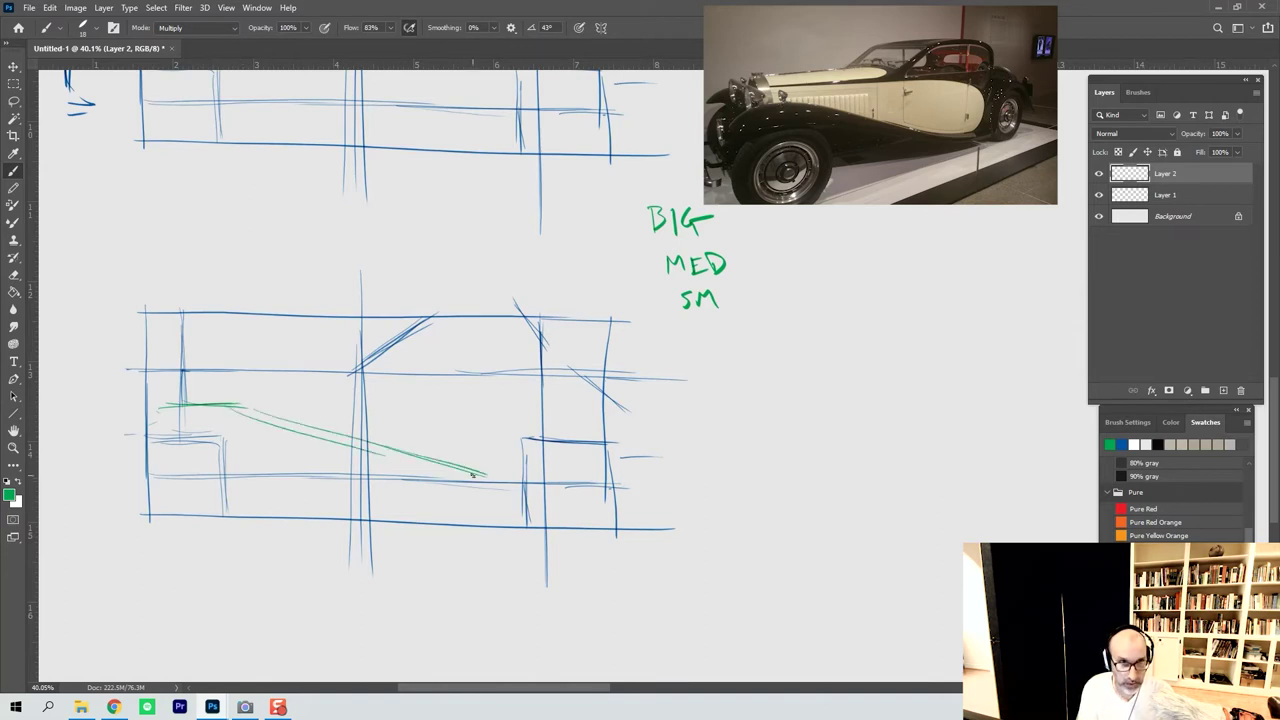
pyautogui.moveTo(462, 468); pyautogui.dragTo(489, 473)
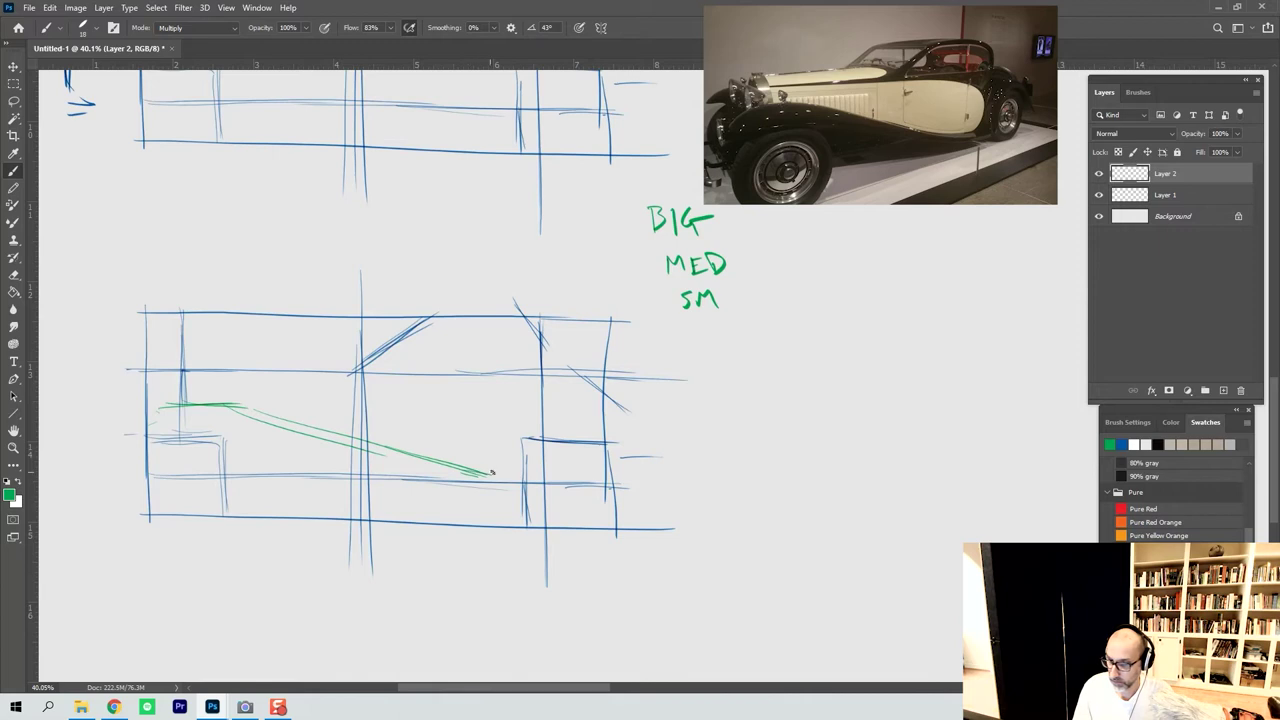
pyautogui.moveTo(170, 407)
pyautogui.mouseDown()
pyautogui.moveTo(141, 428)
pyautogui.moveTo(228, 424)
pyautogui.moveTo(390, 485)
pyautogui.mouseUp()
pyautogui.moveTo(285, 441)
pyautogui.mouseDown()
pyautogui.moveTo(446, 488)
pyautogui.moveTo(505, 489)
pyautogui.moveTo(476, 482)
pyautogui.mouseUp()
pyautogui.moveTo(211, 426); pyautogui.dragTo(486, 488)
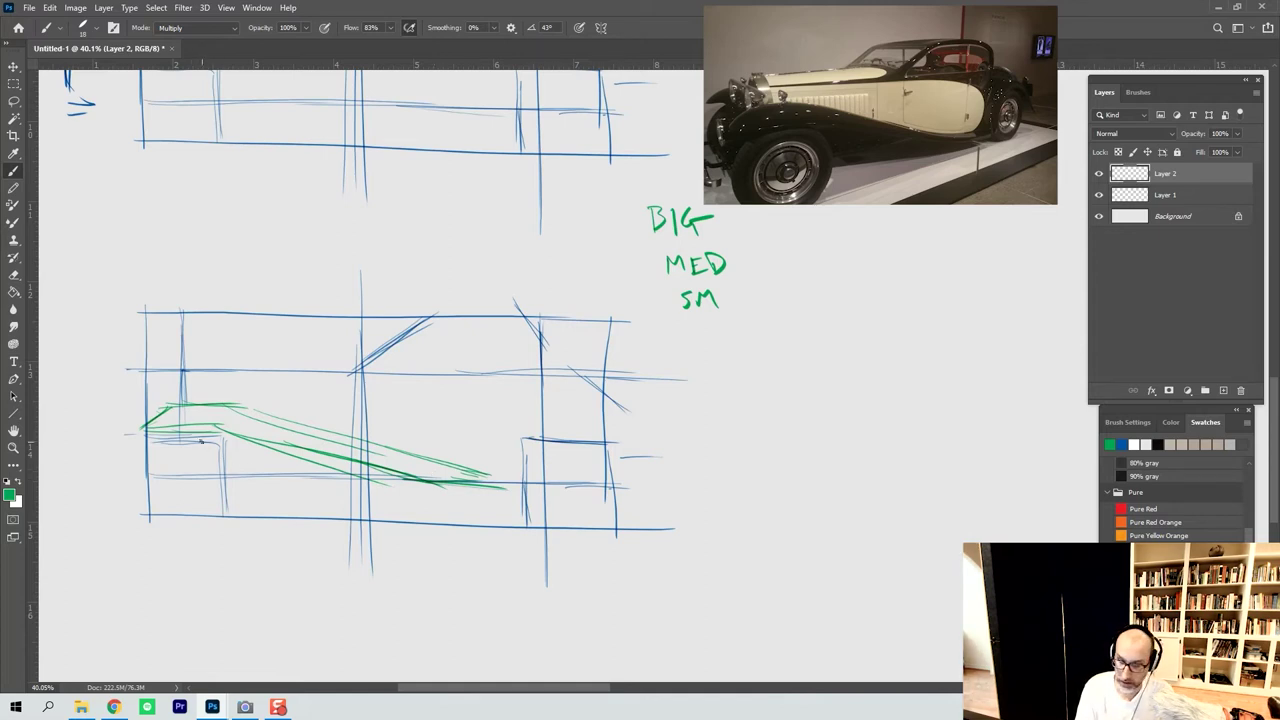
# Sketch green circles for the front and rear wheels inside their square outlines, with an inner circle on the rear wheel.
pyautogui.moveTo(150, 470)
pyautogui.mouseDown()
pyautogui.moveTo(228, 452)
pyautogui.moveTo(229, 478)
pyautogui.moveTo(224, 460)
pyautogui.moveTo(216, 510)
pyautogui.mouseUp()
pyautogui.moveTo(223, 450); pyautogui.dragTo(168, 516)
pyautogui.moveTo(188, 441)
pyautogui.mouseDown()
pyautogui.moveTo(179, 507)
pyautogui.moveTo(220, 452)
pyautogui.moveTo(196, 508)
pyautogui.moveTo(200, 454)
pyautogui.moveTo(149, 481)
pyautogui.moveTo(214, 516)
pyautogui.mouseUp()
pyautogui.moveTo(228, 456); pyautogui.dragTo(208, 512)
pyautogui.moveTo(592, 462)
pyautogui.mouseDown()
pyautogui.moveTo(548, 438)
pyautogui.moveTo(534, 526)
pyautogui.mouseUp()
pyautogui.moveTo(598, 458); pyautogui.dragTo(606, 504)
pyautogui.moveTo(558, 442)
pyautogui.mouseDown()
pyautogui.moveTo(598, 496)
pyautogui.moveTo(530, 520)
pyautogui.moveTo(606, 520)
pyautogui.mouseUp()
pyautogui.moveTo(566, 446)
pyautogui.mouseDown()
pyautogui.moveTo(572, 530)
pyautogui.moveTo(592, 524)
pyautogui.mouseUp()
pyautogui.moveTo(592, 458); pyautogui.dragTo(549, 488)
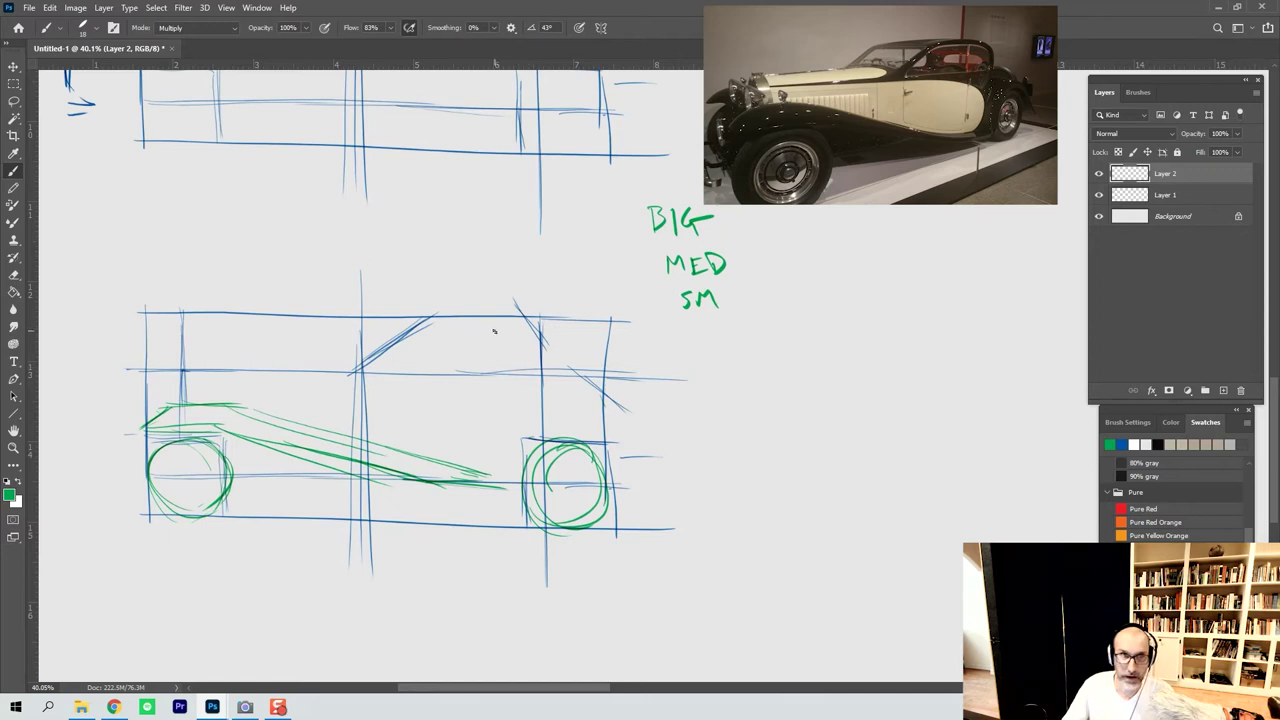
# Outline the cab door in green with its front, rear and lower edges, and add the side window beneath the roof.
pyautogui.moveTo(495, 345); pyautogui.dragTo(496, 372)
pyautogui.moveTo(500, 326); pyautogui.dragTo(499, 440)
pyautogui.moveTo(495, 372); pyautogui.dragTo(499, 468)
pyautogui.moveTo(498, 420); pyautogui.dragTo(497, 470)
pyautogui.moveTo(394, 433)
pyautogui.mouseDown()
pyautogui.moveTo(504, 461)
pyautogui.moveTo(416, 446)
pyautogui.mouseUp()
pyautogui.moveTo(363, 378); pyautogui.dragTo(369, 429)
pyautogui.moveTo(372, 370)
pyautogui.mouseDown()
pyautogui.moveTo(440, 324)
pyautogui.moveTo(497, 326)
pyautogui.mouseUp()
pyautogui.moveTo(384, 372); pyautogui.dragTo(498, 371)
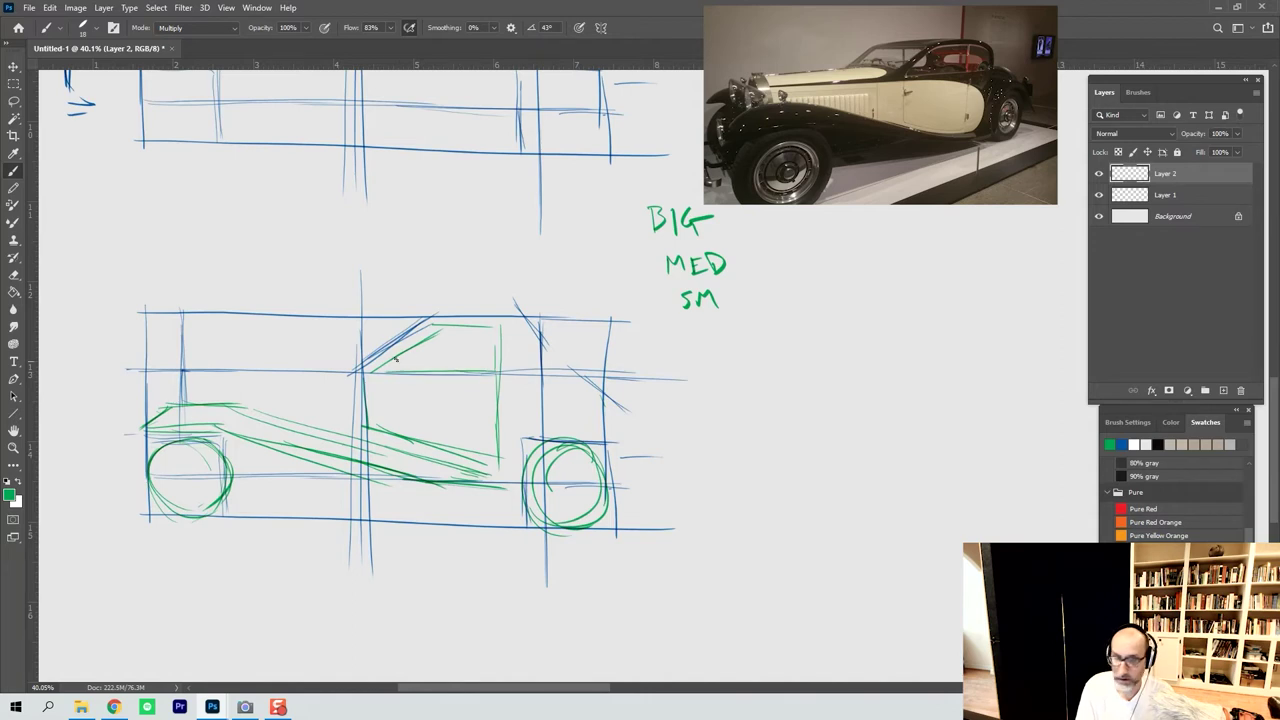
# Draw the hood's top line in green from the windshield base forward, and close its front down to the fender.
pyautogui.moveTo(356, 370); pyautogui.dragTo(274, 366)
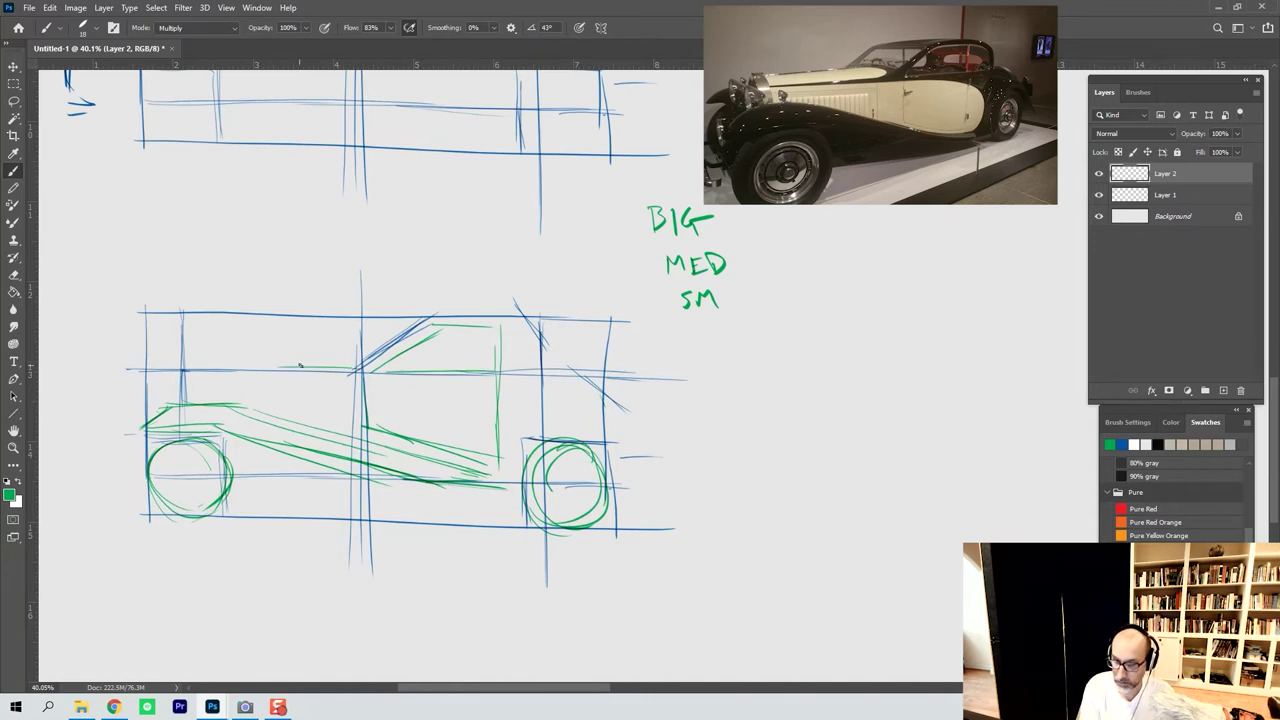
pyautogui.moveTo(185, 375); pyautogui.dragTo(318, 370)
pyautogui.moveTo(228, 373)
pyautogui.mouseDown()
pyautogui.moveTo(358, 367)
pyautogui.moveTo(185, 376)
pyautogui.moveTo(220, 374)
pyautogui.mouseUp()
pyautogui.moveTo(356, 368); pyautogui.dragTo(208, 372)
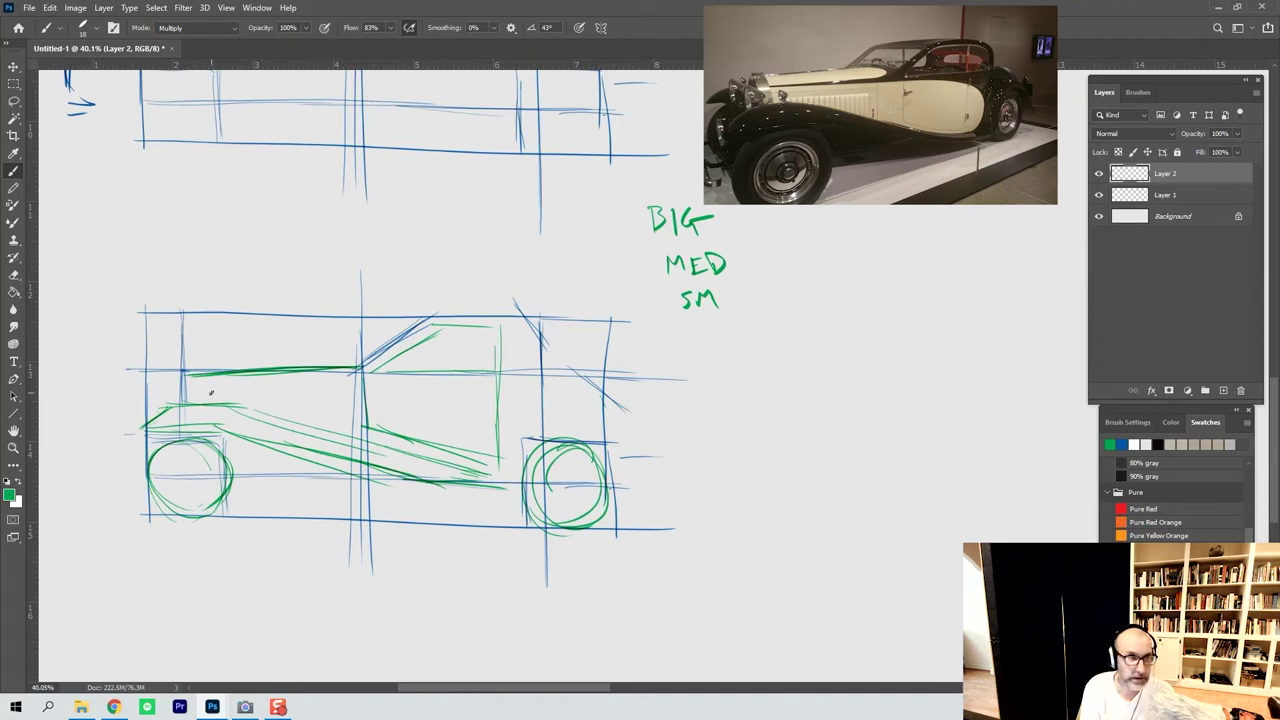
pyautogui.moveTo(186, 375); pyautogui.dragTo(188, 402)
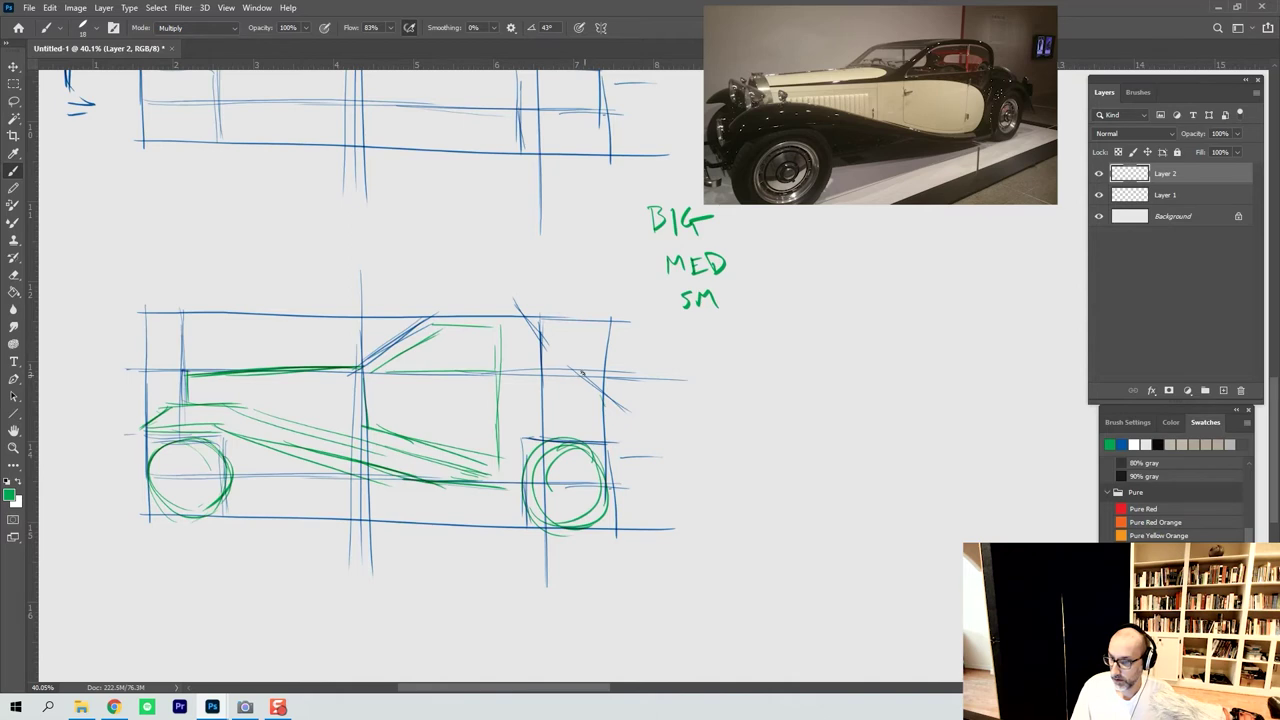
# Mark the rear slope of the cab in green and outline a narrow upright box at the car's tail above the rear wheel.
pyautogui.moveTo(540, 323)
pyautogui.mouseDown()
pyautogui.moveTo(542, 370)
pyautogui.moveTo(607, 381)
pyautogui.moveTo(606, 432)
pyautogui.mouseUp()
pyautogui.moveTo(605, 383)
pyautogui.mouseDown()
pyautogui.moveTo(628, 385)
pyautogui.moveTo(623, 455)
pyautogui.moveTo(631, 438)
pyautogui.mouseUp()
pyautogui.moveTo(626, 442); pyautogui.dragTo(607, 446)
pyautogui.moveTo(606, 387); pyautogui.dragTo(609, 416)
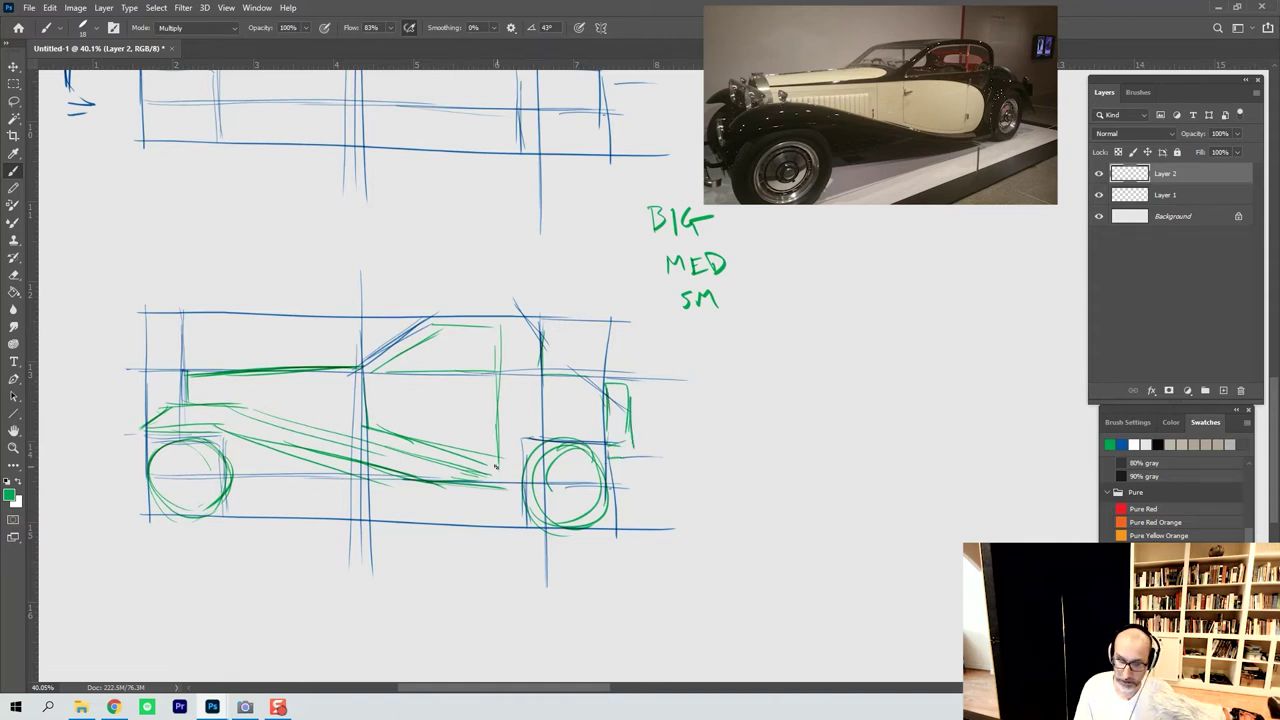
# Sketch a wedge-shaped headlight in purple at the hood's front, and add a small bumper box ahead of the front wheel.
pyautogui.moveTo(470, 325)
pyautogui.mouseDown()
pyautogui.moveTo(498, 323)
pyautogui.moveTo(501, 372)
pyautogui.moveTo(470, 370)
pyautogui.mouseUp()
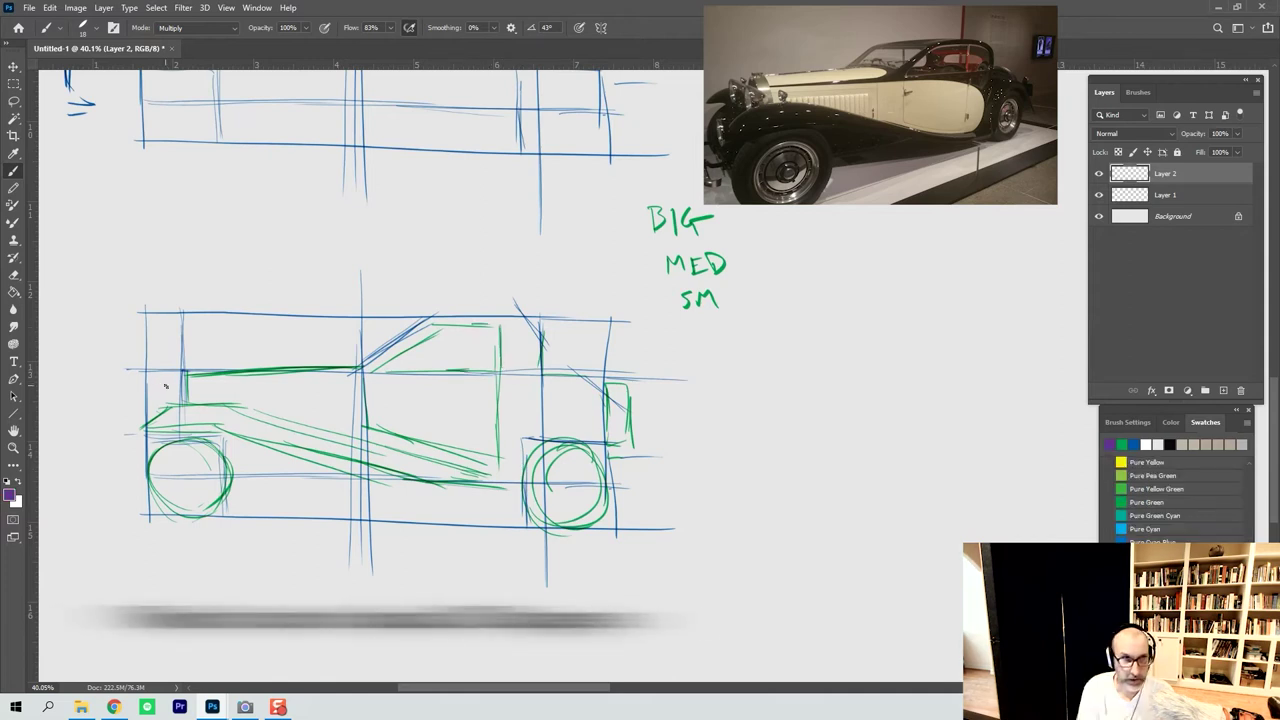
pyautogui.moveTo(154, 381)
pyautogui.mouseDown()
pyautogui.moveTo(154, 397)
pyautogui.moveTo(196, 401)
pyautogui.mouseUp()
pyautogui.moveTo(196, 401)
pyautogui.mouseDown()
pyautogui.moveTo(160, 401)
pyautogui.moveTo(197, 402)
pyautogui.moveTo(161, 412)
pyautogui.mouseUp()
pyautogui.moveTo(160, 411)
pyautogui.mouseDown()
pyautogui.moveTo(190, 398)
pyautogui.moveTo(163, 406)
pyautogui.mouseUp()
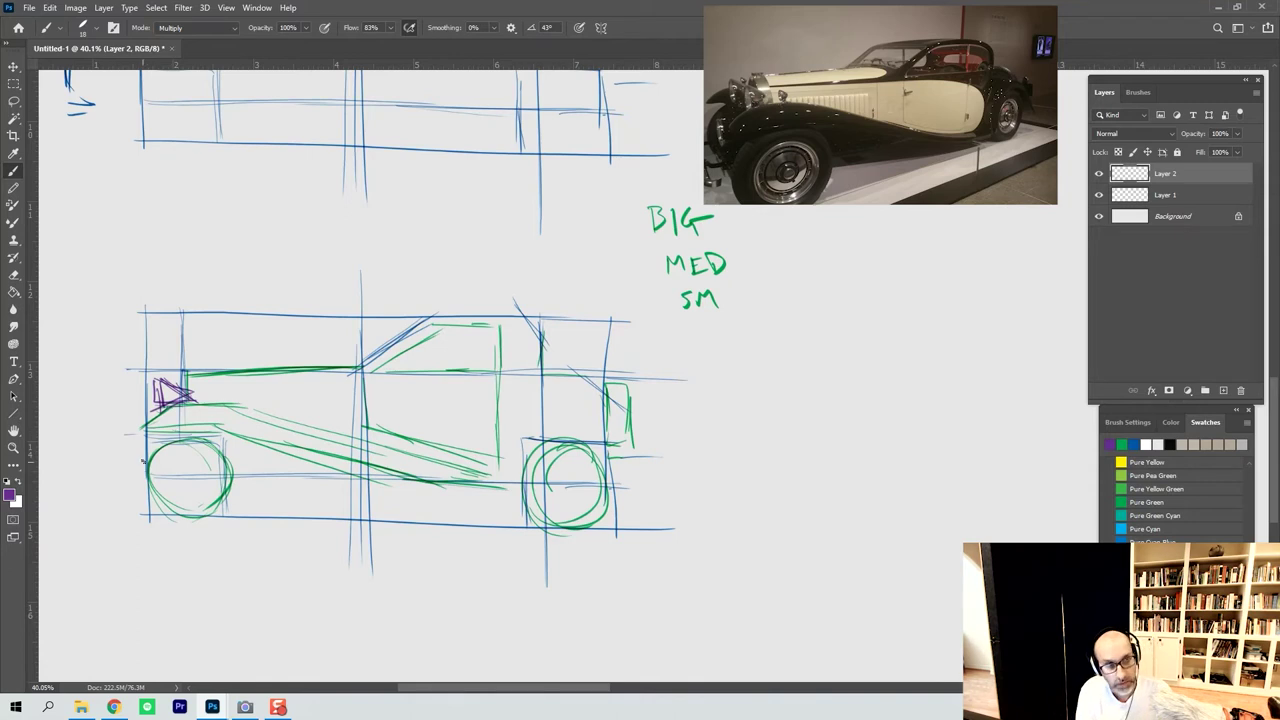
pyautogui.moveTo(121, 445)
pyautogui.mouseDown()
pyautogui.moveTo(121, 459)
pyautogui.moveTo(143, 451)
pyautogui.moveTo(142, 462)
pyautogui.moveTo(123, 461)
pyautogui.moveTo(140, 445)
pyautogui.mouseUp()
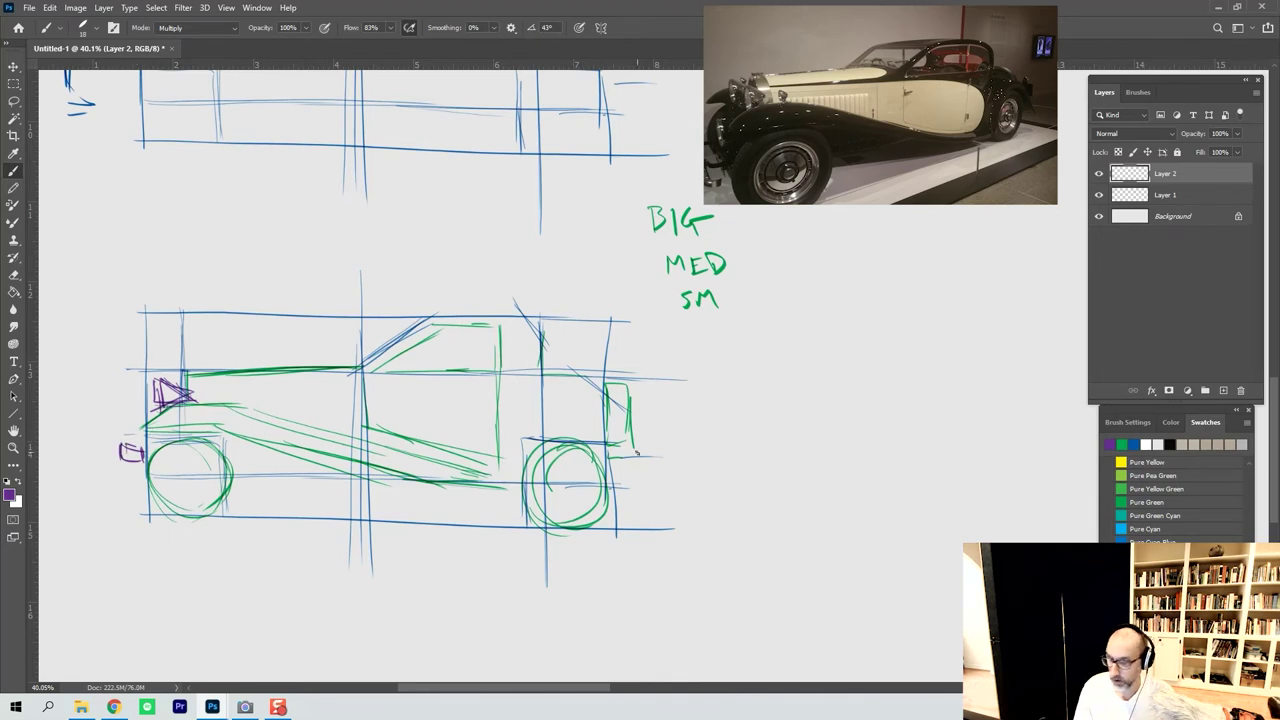
# Block in the rear fender in purple with a flat top over the rear wheel and sloping front and rear edges.
pyautogui.moveTo(600, 436); pyautogui.dragTo(640, 493)
pyautogui.moveTo(608, 424)
pyautogui.mouseDown()
pyautogui.moveTo(520, 426)
pyautogui.moveTo(496, 484)
pyautogui.mouseUp()
pyautogui.moveTo(490, 485); pyautogui.dragTo(524, 488)
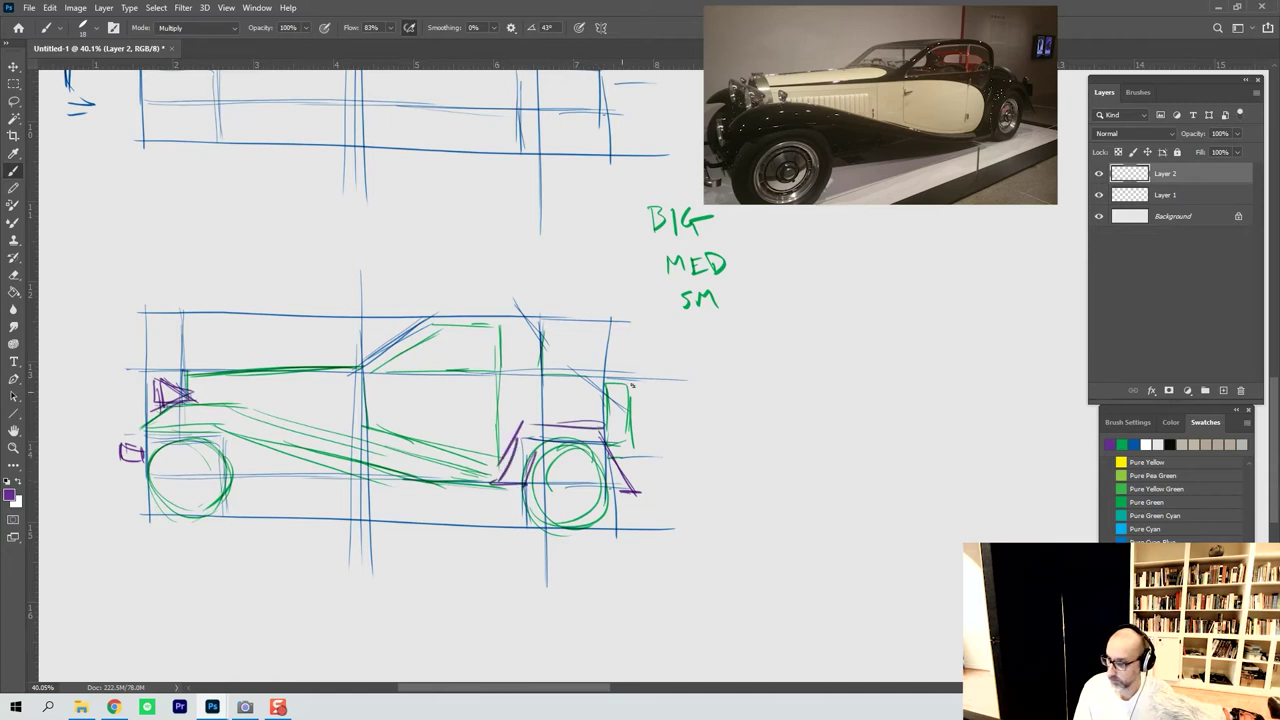
pyautogui.moveTo(600, 424)
pyautogui.mouseDown()
pyautogui.moveTo(640, 486)
pyautogui.moveTo(637, 470)
pyautogui.mouseUp()
# Sketch stacked purple bumper boxes behind the rear fender, and extend the front bumper downward with a second box.
pyautogui.moveTo(633, 455)
pyautogui.mouseDown()
pyautogui.moveTo(661, 454)
pyautogui.moveTo(657, 477)
pyautogui.mouseUp()
pyautogui.moveTo(660, 456)
pyautogui.mouseDown()
pyautogui.moveTo(660, 471)
pyautogui.moveTo(633, 454)
pyautogui.mouseUp()
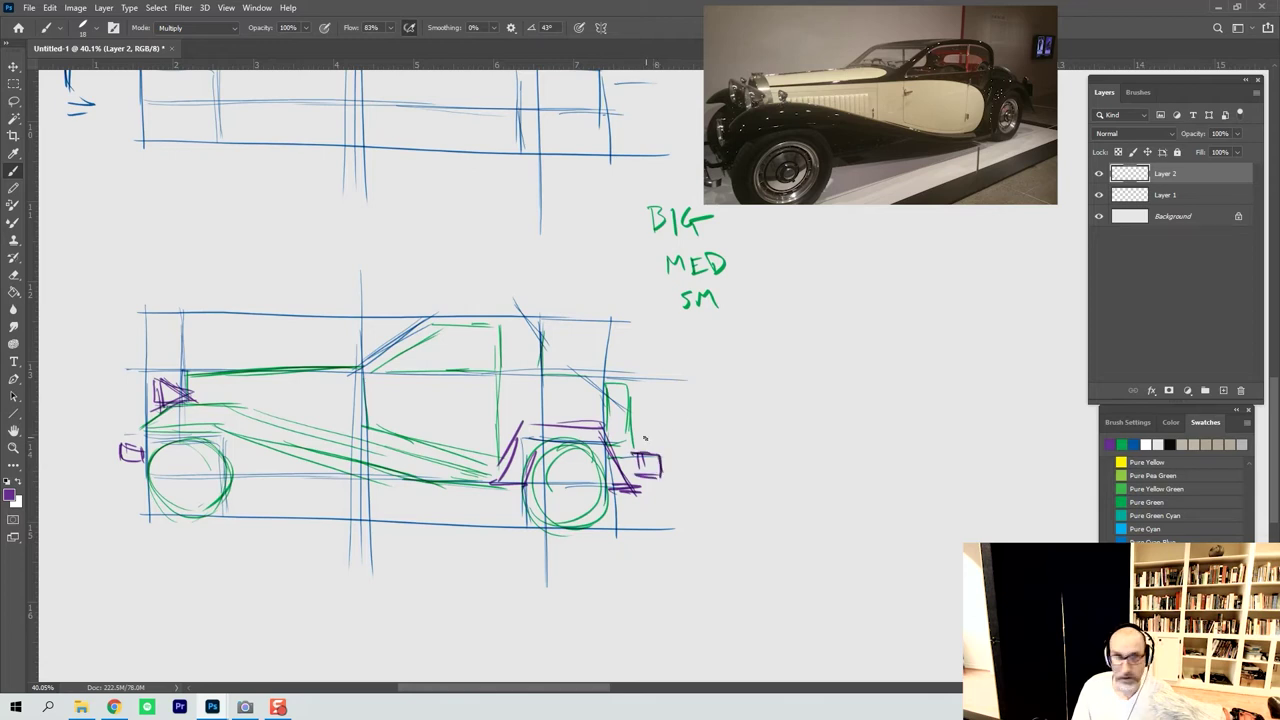
pyautogui.moveTo(634, 432)
pyautogui.mouseDown()
pyautogui.moveTo(636, 458)
pyautogui.moveTo(666, 460)
pyautogui.moveTo(632, 435)
pyautogui.mouseUp()
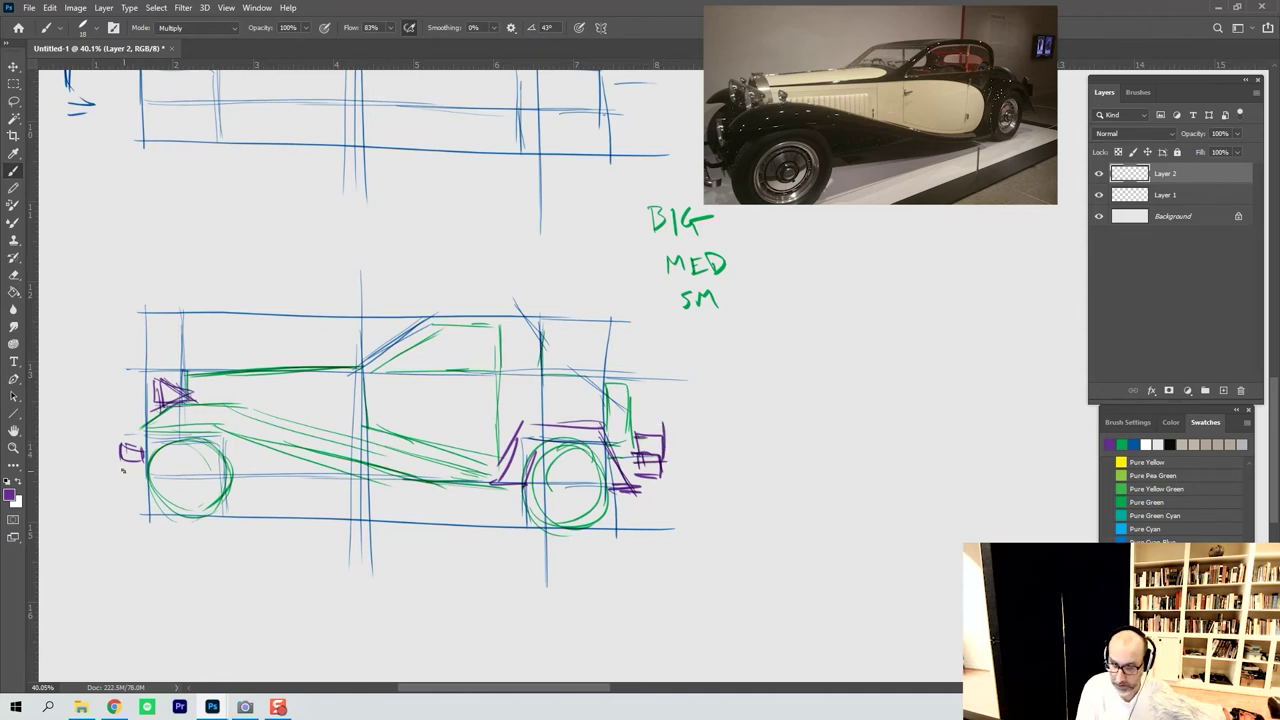
pyautogui.moveTo(118, 465)
pyautogui.mouseDown()
pyautogui.moveTo(146, 467)
pyautogui.moveTo(146, 487)
pyautogui.moveTo(140, 476)
pyautogui.moveTo(240, 478)
pyautogui.moveTo(128, 477)
pyautogui.mouseUp()
pyautogui.moveTo(114, 468); pyautogui.dragTo(140, 468)
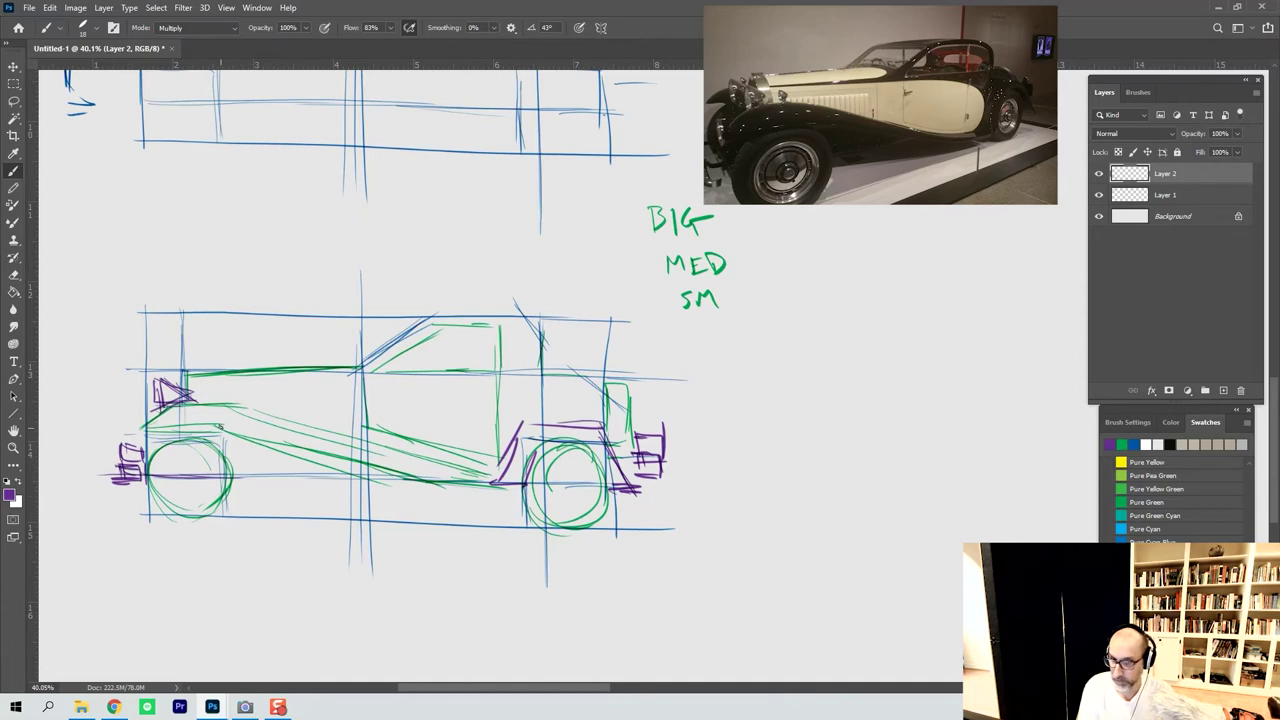
pyautogui.moveTo(128, 443)
pyautogui.mouseDown()
pyautogui.moveTo(117, 448)
pyautogui.moveTo(142, 455)
pyautogui.moveTo(124, 458)
pyautogui.moveTo(123, 444)
pyautogui.moveTo(124, 455)
pyautogui.mouseUp()
pyautogui.press('e')
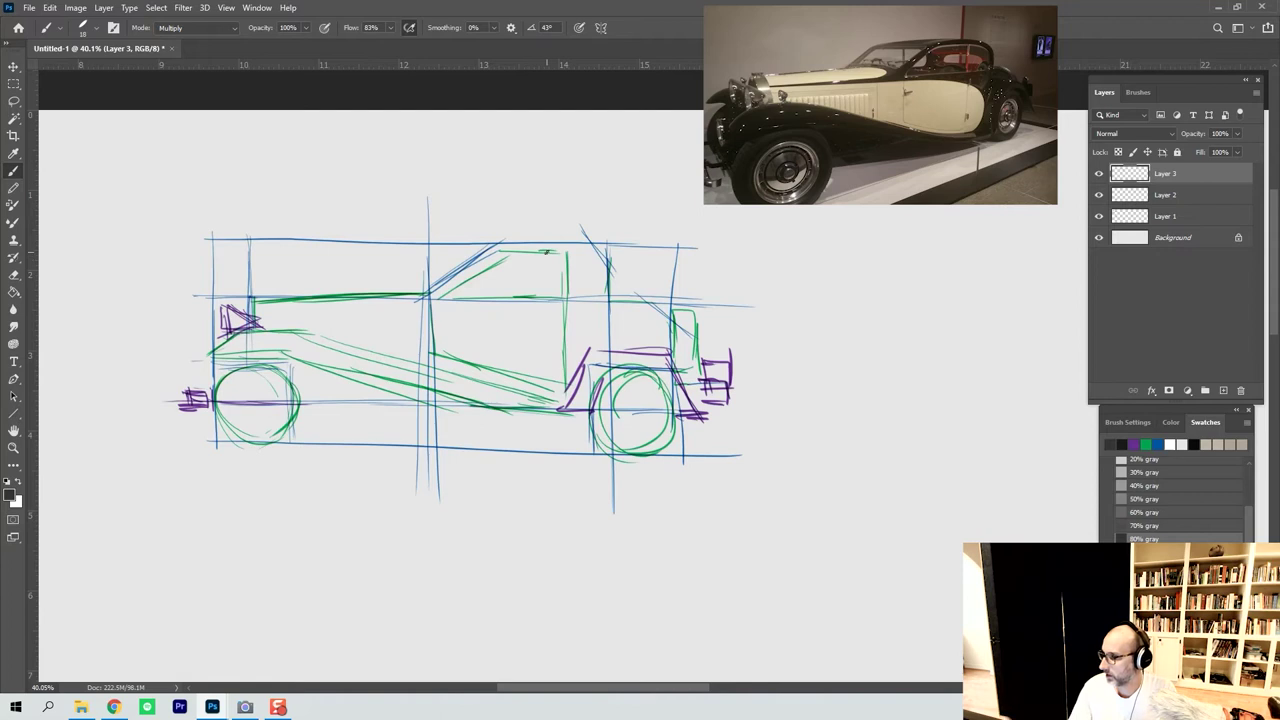
# Add a new layer and trace the hood's top line in 80% gray from the nose to the windshield base.
pyautogui.click(1223, 390)
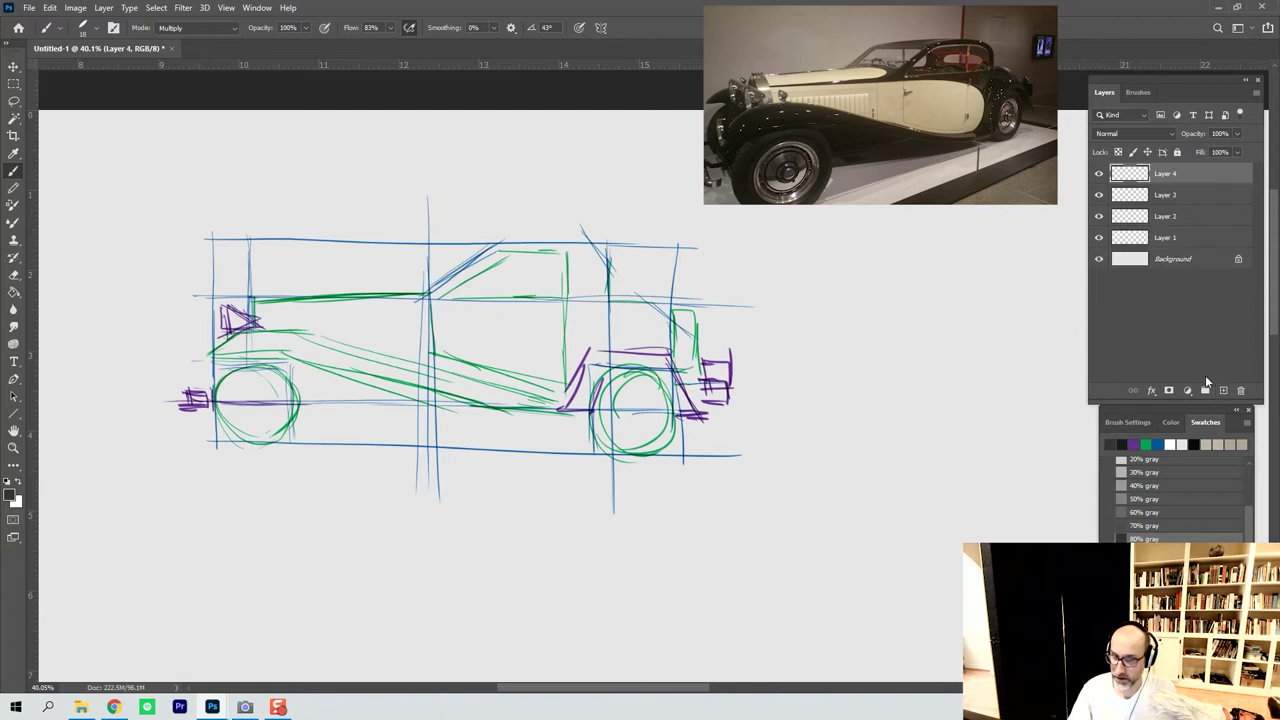
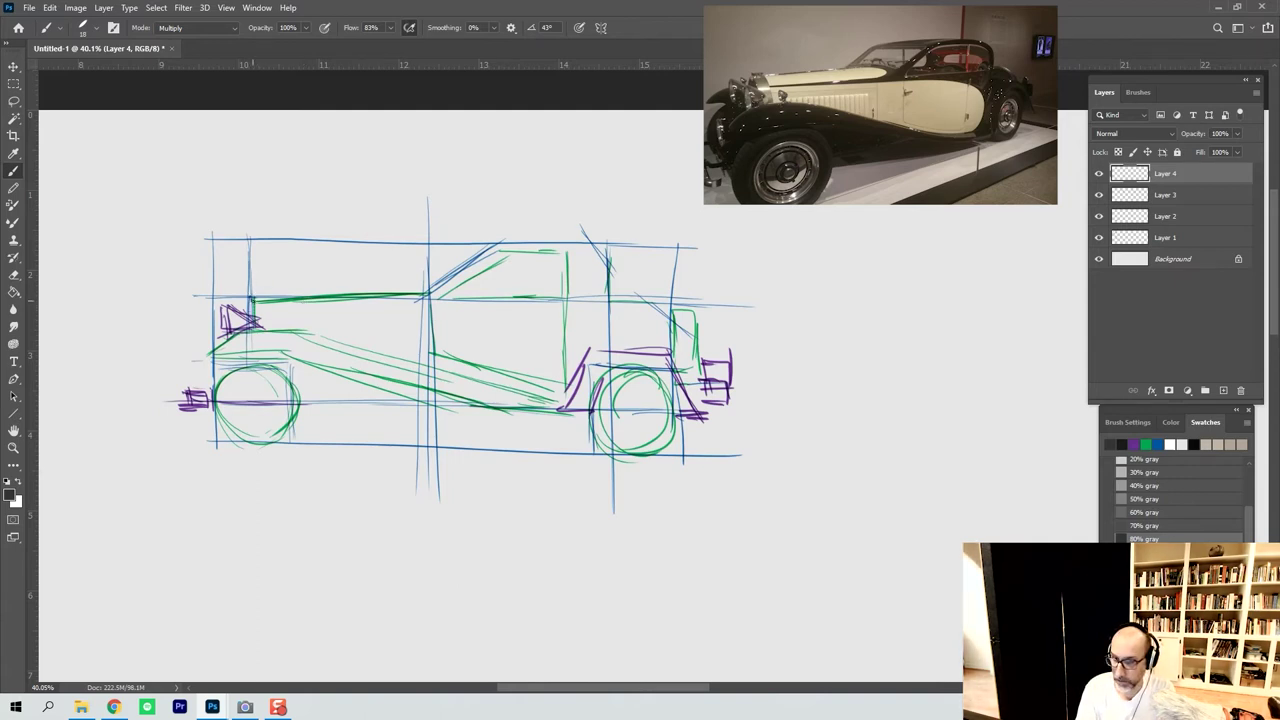
pyautogui.moveTo(252, 301)
pyautogui.mouseDown()
pyautogui.moveTo(251, 317)
pyautogui.moveTo(302, 296)
pyautogui.moveTo(378, 291)
pyautogui.mouseUp()
pyautogui.moveTo(255, 302); pyautogui.dragTo(425, 294)
pyautogui.moveTo(256, 304); pyautogui.dragTo(430, 291)
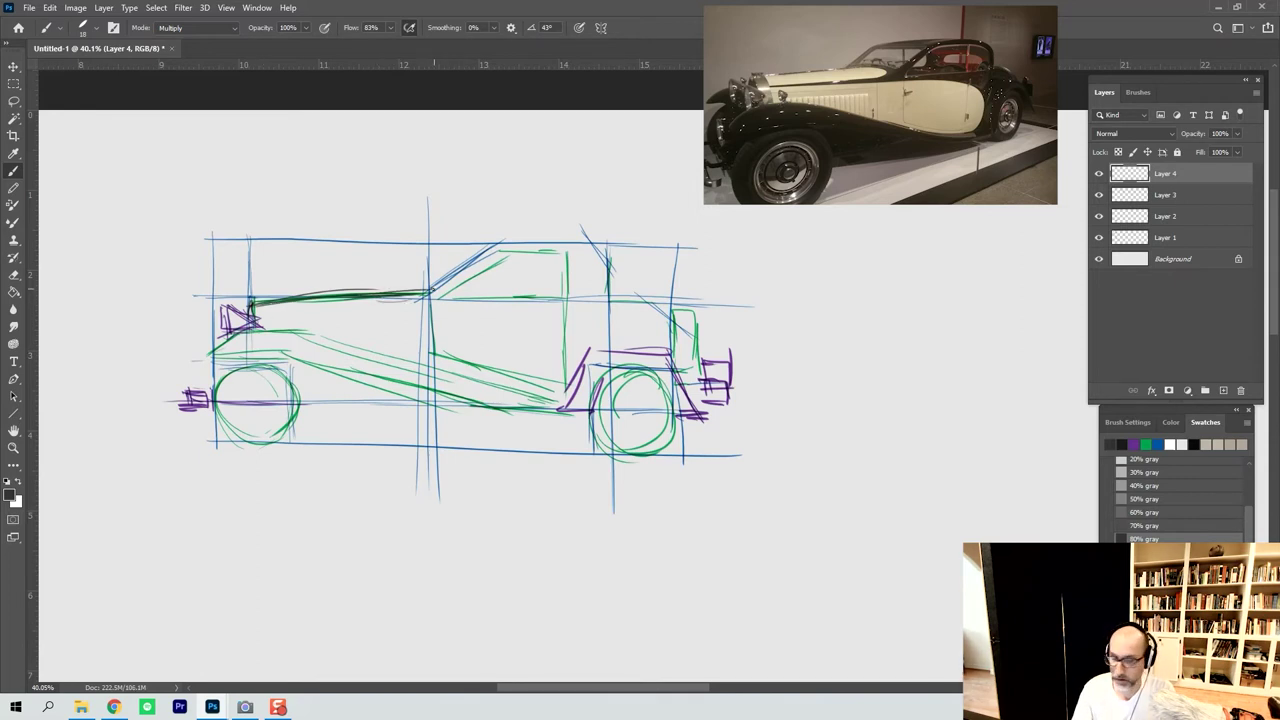
# Draw the windshield and roof in dark gray as one smooth curve that rounds down at the cab's rear.
pyautogui.moveTo(430, 292); pyautogui.dragTo(486, 256)
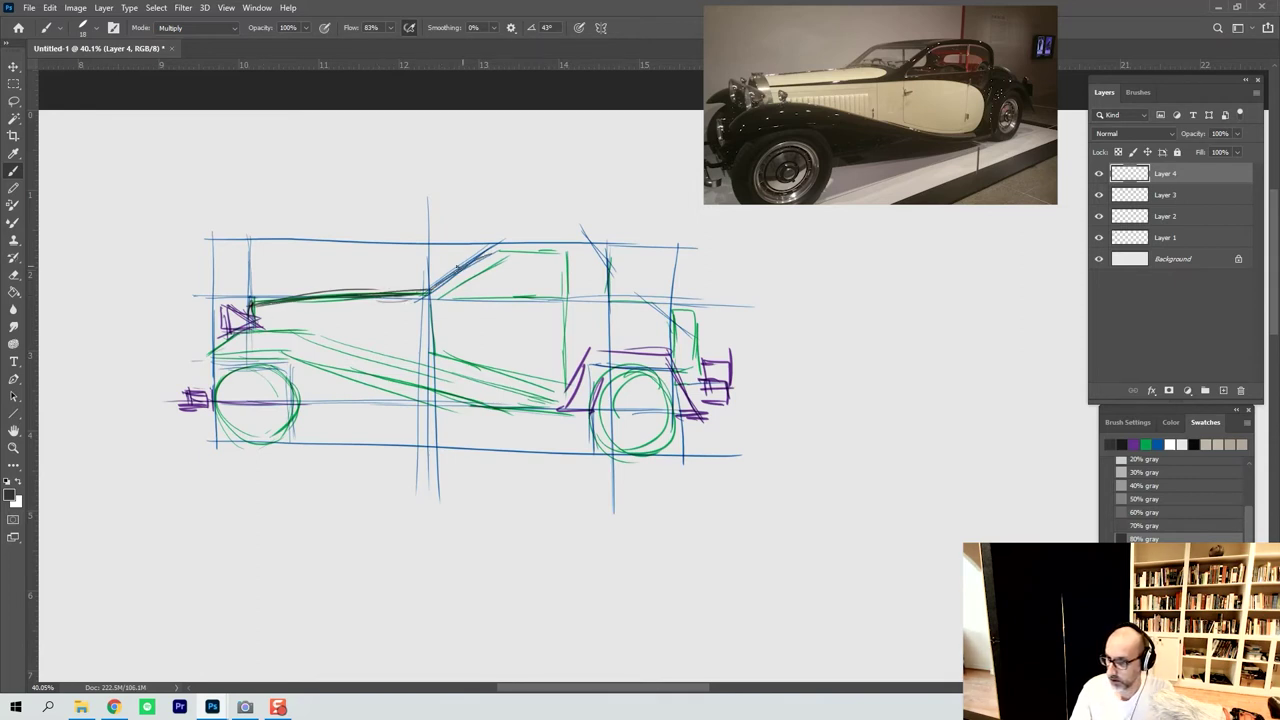
pyautogui.moveTo(415, 298)
pyautogui.mouseDown()
pyautogui.moveTo(480, 258)
pyautogui.moveTo(546, 243)
pyautogui.mouseUp()
pyautogui.moveTo(461, 260)
pyautogui.mouseDown()
pyautogui.moveTo(579, 245)
pyautogui.moveTo(529, 244)
pyautogui.moveTo(603, 251)
pyautogui.moveTo(565, 239)
pyautogui.moveTo(602, 254)
pyautogui.moveTo(606, 298)
pyautogui.mouseUp()
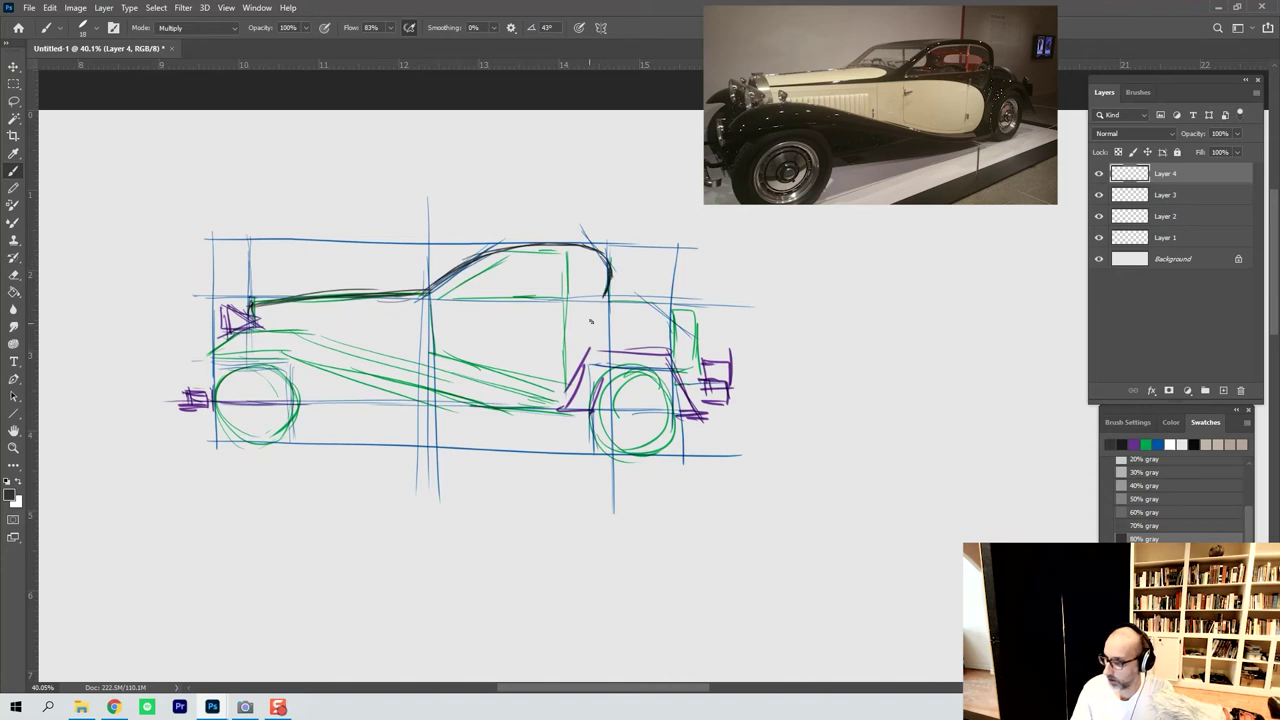
# Continue the cab's back edge down to the rear fender, and draw the rounded tail line behind the cab.
pyautogui.moveTo(611, 280); pyautogui.dragTo(600, 356)
pyautogui.moveTo(608, 284); pyautogui.dragTo(602, 358)
pyautogui.moveTo(606, 306); pyautogui.dragTo(604, 346)
pyautogui.moveTo(606, 300)
pyautogui.mouseDown()
pyautogui.moveTo(666, 314)
pyautogui.moveTo(671, 346)
pyautogui.moveTo(683, 292)
pyautogui.moveTo(688, 325)
pyautogui.moveTo(666, 334)
pyautogui.moveTo(676, 364)
pyautogui.mouseUp()
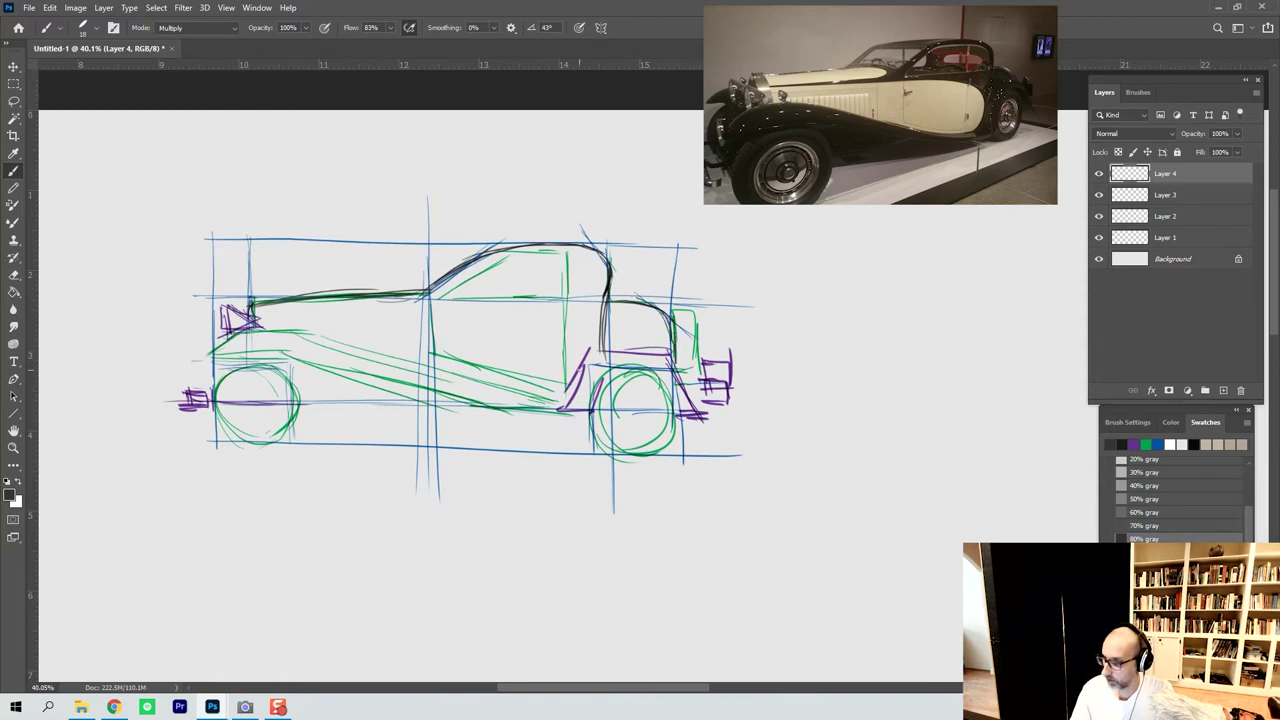
# Trace the rear fender's curved outer and inner arches in dark gray, and outline the rounded side window with its vertical divider.
pyautogui.moveTo(576, 388)
pyautogui.mouseDown()
pyautogui.moveTo(634, 349)
pyautogui.moveTo(618, 355)
pyautogui.moveTo(668, 352)
pyautogui.moveTo(716, 422)
pyautogui.mouseUp()
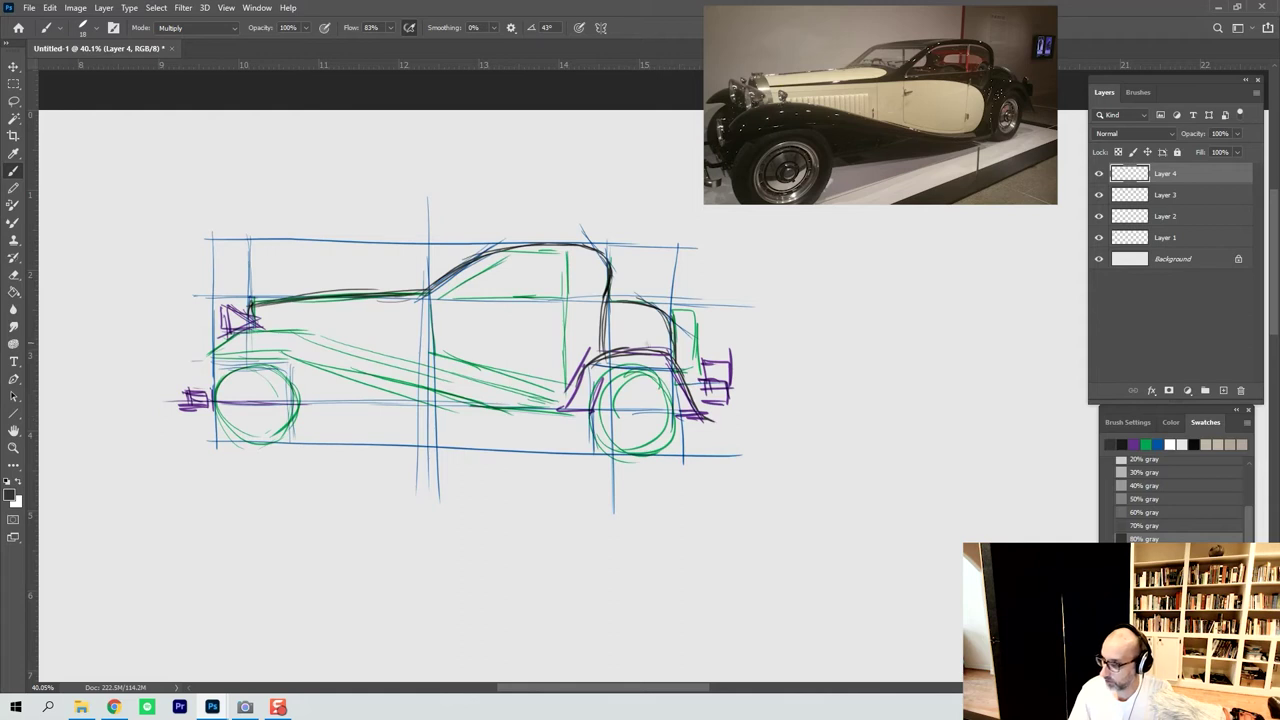
pyautogui.moveTo(594, 362)
pyautogui.mouseDown()
pyautogui.moveTo(650, 352)
pyautogui.moveTo(722, 424)
pyautogui.mouseUp()
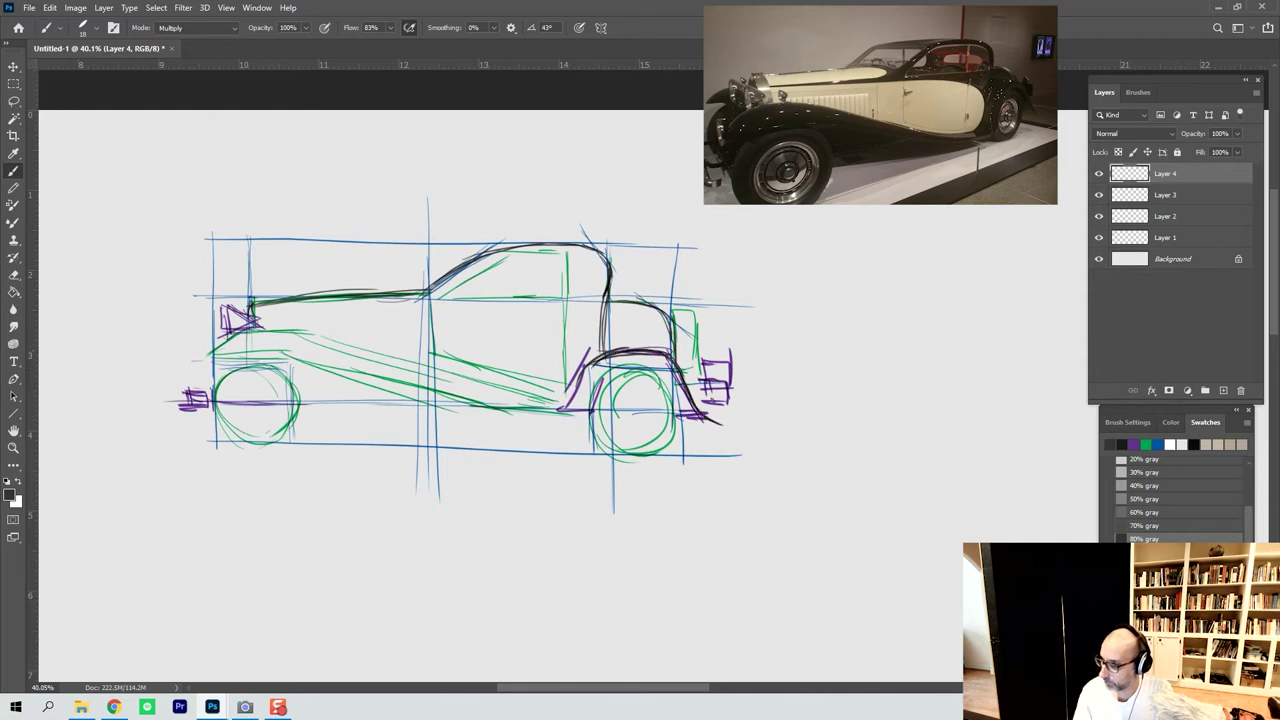
pyautogui.moveTo(622, 352)
pyautogui.mouseDown()
pyautogui.moveTo(578, 380)
pyautogui.moveTo(564, 410)
pyautogui.moveTo(595, 408)
pyautogui.moveTo(629, 370)
pyautogui.moveTo(698, 424)
pyautogui.mouseUp()
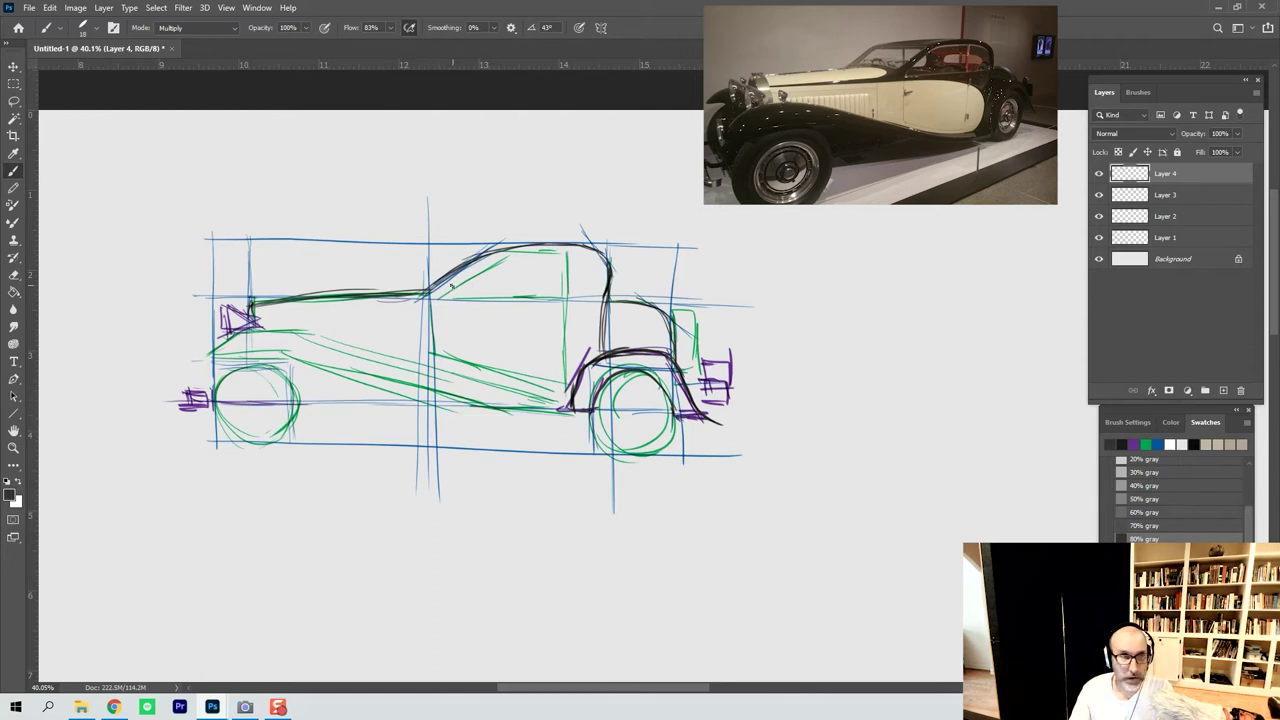
pyautogui.moveTo(440, 298)
pyautogui.mouseDown()
pyautogui.moveTo(520, 252)
pyautogui.moveTo(510, 257)
pyautogui.moveTo(568, 254)
pyautogui.moveTo(569, 272)
pyautogui.moveTo(594, 262)
pyautogui.moveTo(606, 288)
pyautogui.moveTo(582, 300)
pyautogui.mouseUp()
pyautogui.moveTo(443, 301)
pyautogui.mouseDown()
pyautogui.moveTo(571, 300)
pyautogui.moveTo(561, 268)
pyautogui.moveTo(570, 297)
pyautogui.mouseUp()
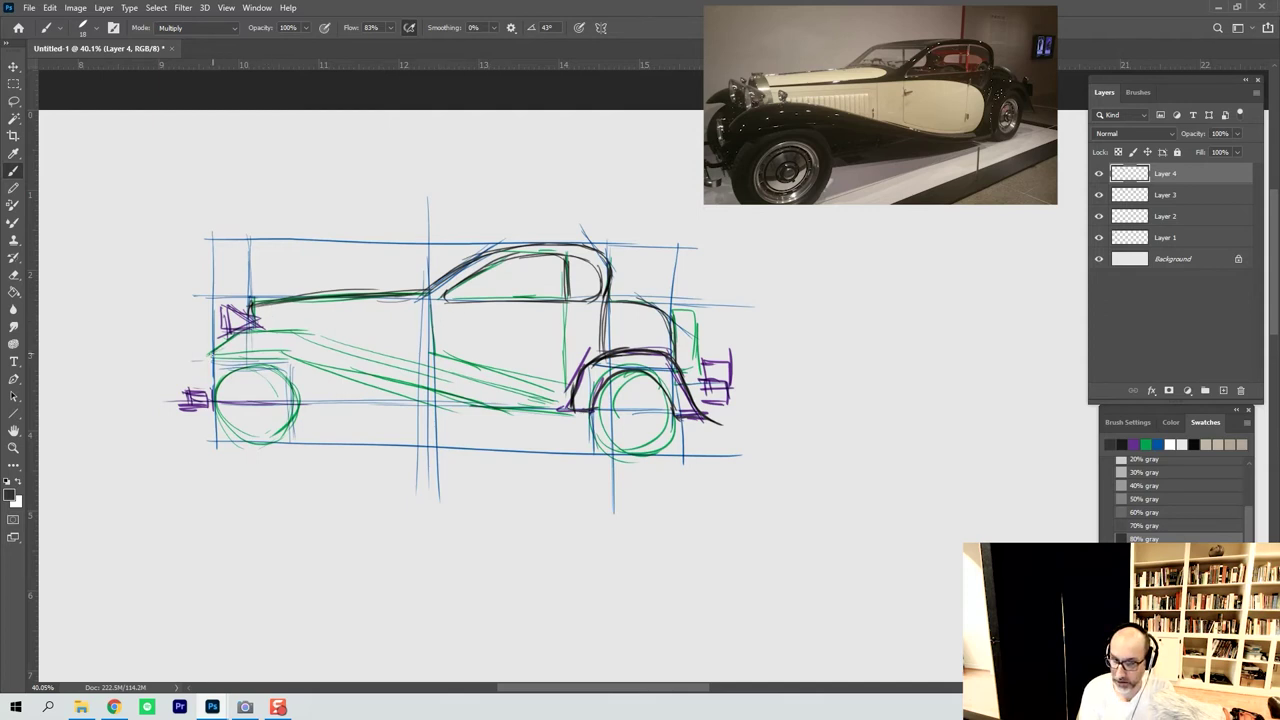
# Draw the front fender's sweeping upper curve in dark gray from the nose over the wheel and down to the rear fender.
pyautogui.moveTo(222, 346)
pyautogui.mouseDown()
pyautogui.moveTo(322, 335)
pyautogui.moveTo(484, 388)
pyautogui.moveTo(569, 399)
pyautogui.moveTo(414, 359)
pyautogui.moveTo(514, 395)
pyautogui.moveTo(464, 390)
pyautogui.moveTo(310, 334)
pyautogui.moveTo(450, 373)
pyautogui.mouseUp()
pyautogui.moveTo(291, 337)
pyautogui.mouseDown()
pyautogui.moveTo(544, 405)
pyautogui.moveTo(274, 328)
pyautogui.moveTo(214, 355)
pyautogui.moveTo(300, 340)
pyautogui.moveTo(516, 412)
pyautogui.mouseUp()
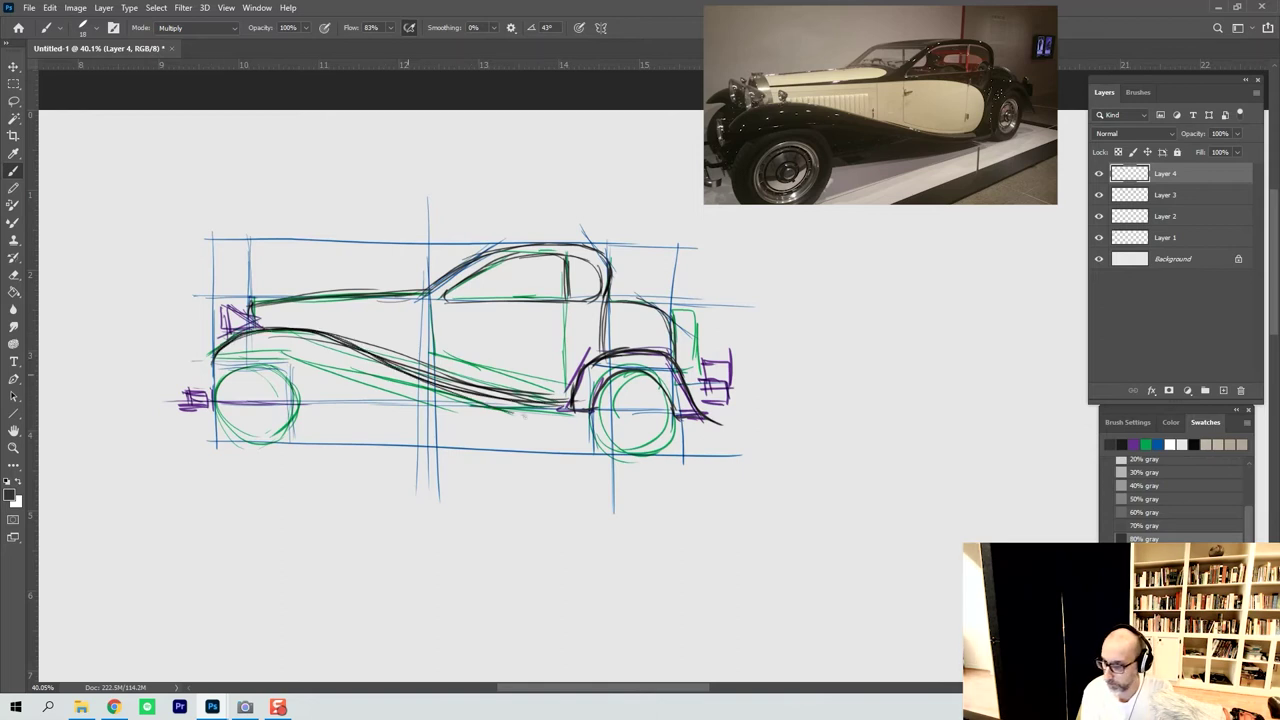
pyautogui.moveTo(411, 375); pyautogui.dragTo(556, 408)
pyautogui.moveTo(472, 397)
pyautogui.mouseDown()
pyautogui.moveTo(568, 407)
pyautogui.moveTo(498, 402)
pyautogui.moveTo(320, 330)
pyautogui.moveTo(229, 344)
pyautogui.moveTo(452, 378)
pyautogui.mouseUp()
pyautogui.moveTo(268, 332)
pyautogui.mouseDown()
pyautogui.moveTo(356, 346)
pyautogui.moveTo(512, 408)
pyautogui.mouseUp()
pyautogui.moveTo(436, 388); pyautogui.dragTo(570, 408)
pyautogui.moveTo(377, 347); pyautogui.dragTo(548, 402)
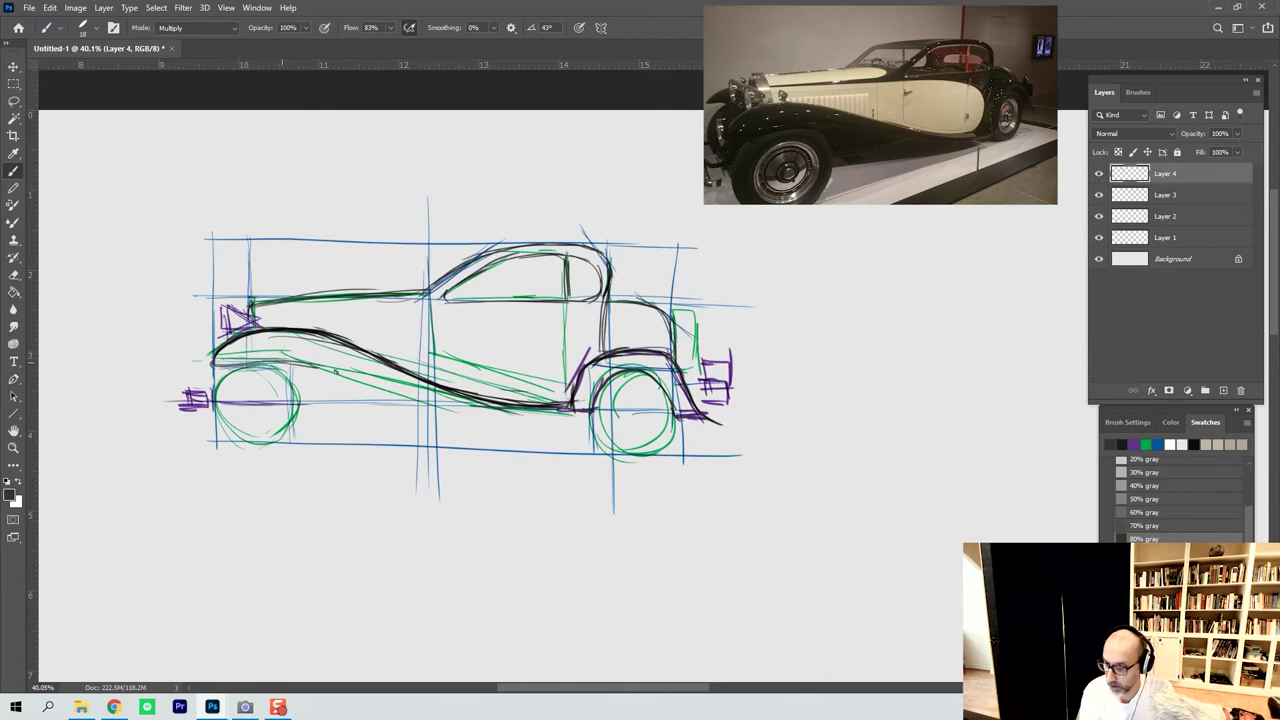
# Draw the front fender's lower curve toward the rear fender, and add the straight underside line behind the front wheel.
pyautogui.moveTo(318, 370); pyautogui.dragTo(488, 416)
pyautogui.moveTo(400, 386); pyautogui.dragTo(568, 410)
pyautogui.moveTo(432, 398)
pyautogui.mouseDown()
pyautogui.moveTo(560, 410)
pyautogui.moveTo(484, 411)
pyautogui.mouseUp()
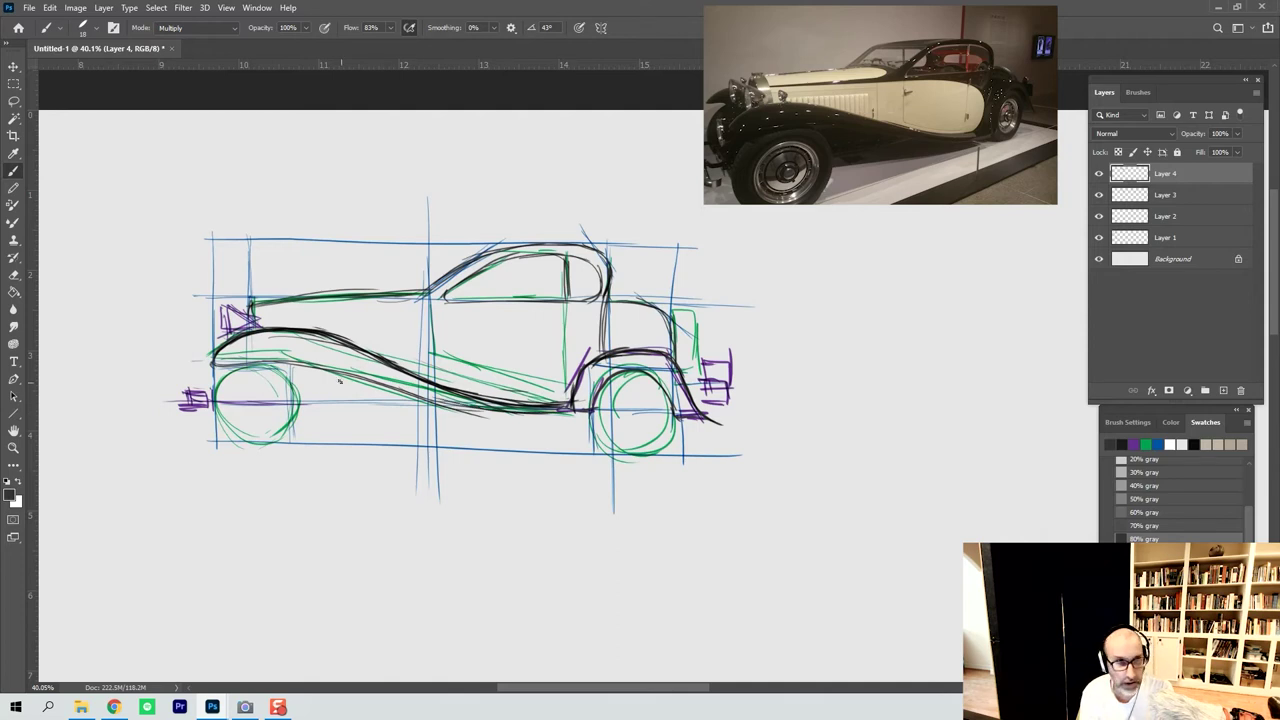
pyautogui.moveTo(327, 404)
pyautogui.mouseDown()
pyautogui.moveTo(430, 400)
pyautogui.moveTo(314, 408)
pyautogui.moveTo(434, 406)
pyautogui.mouseUp()
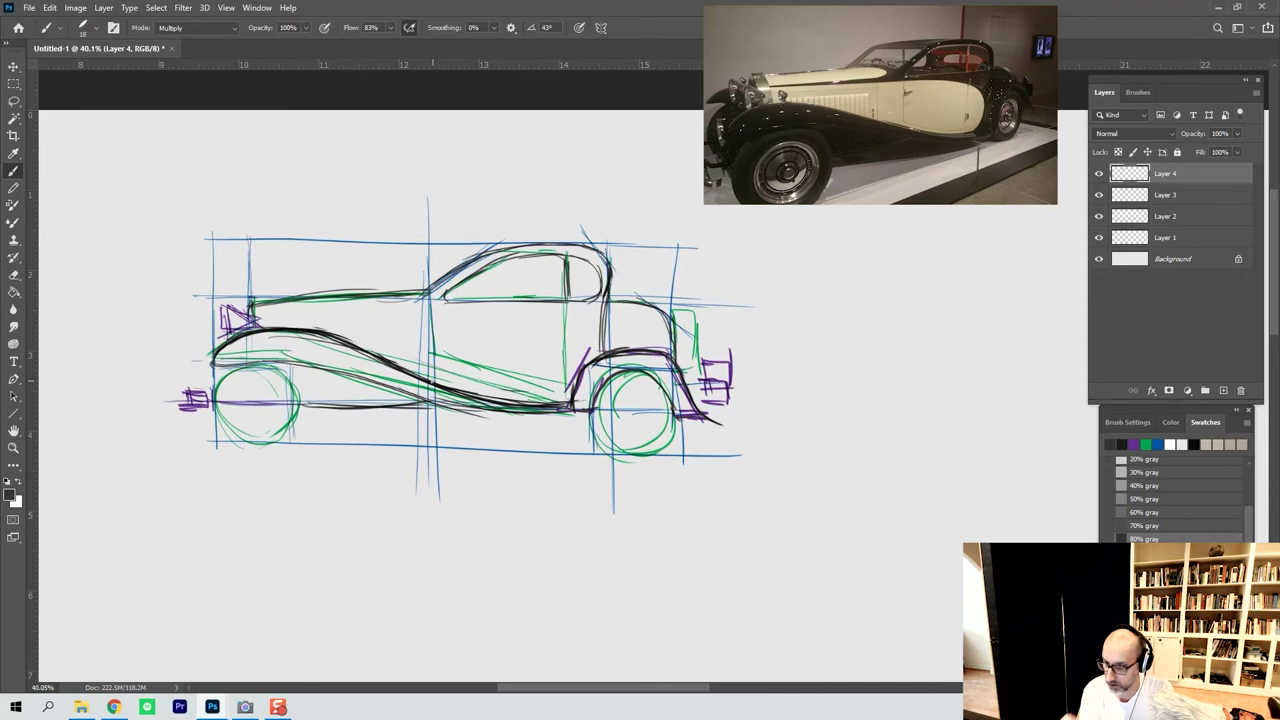
pyautogui.moveTo(343, 404); pyautogui.dragTo(405, 407)
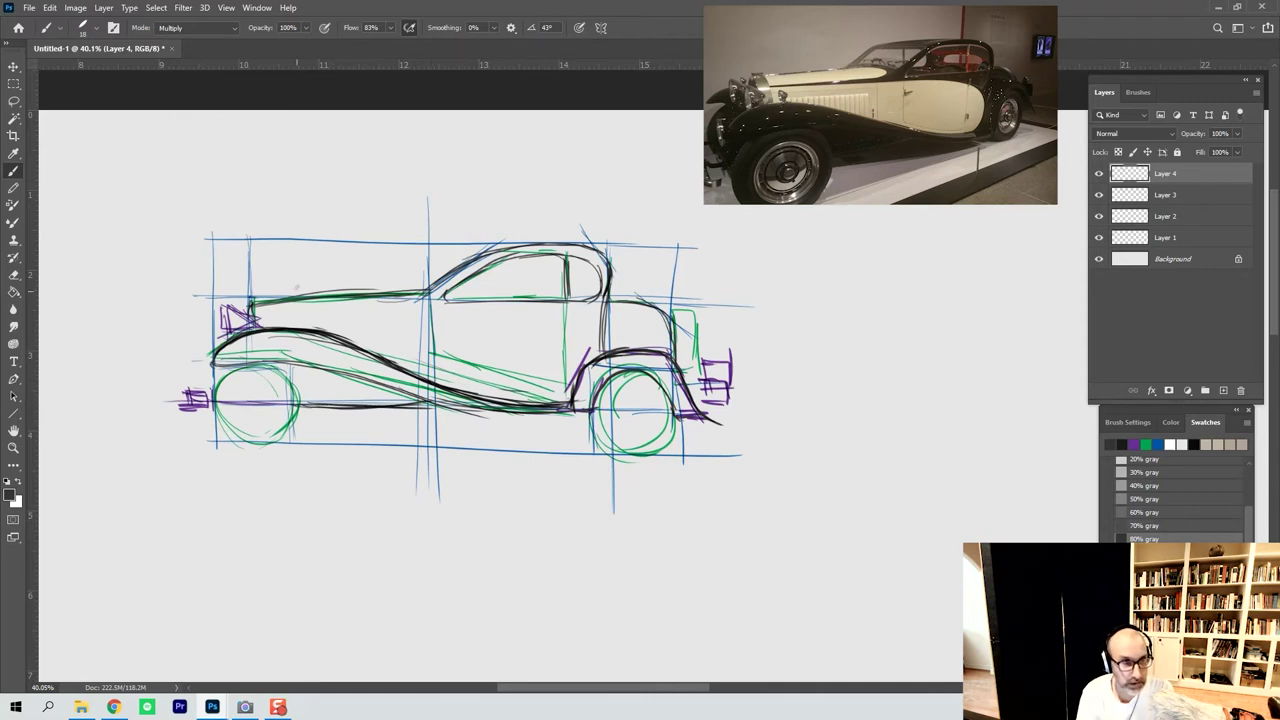
# Trace the front wheel in dark gray with its tire outline, inner rim circle and small center hub.
pyautogui.moveTo(234, 366)
pyautogui.mouseDown()
pyautogui.moveTo(215, 398)
pyautogui.moveTo(236, 433)
pyautogui.mouseUp()
pyautogui.moveTo(287, 370)
pyautogui.mouseDown()
pyautogui.moveTo(298, 428)
pyautogui.moveTo(264, 434)
pyautogui.moveTo(290, 441)
pyautogui.mouseUp()
pyautogui.moveTo(298, 394); pyautogui.dragTo(282, 434)
pyautogui.moveTo(290, 370); pyautogui.dragTo(276, 438)
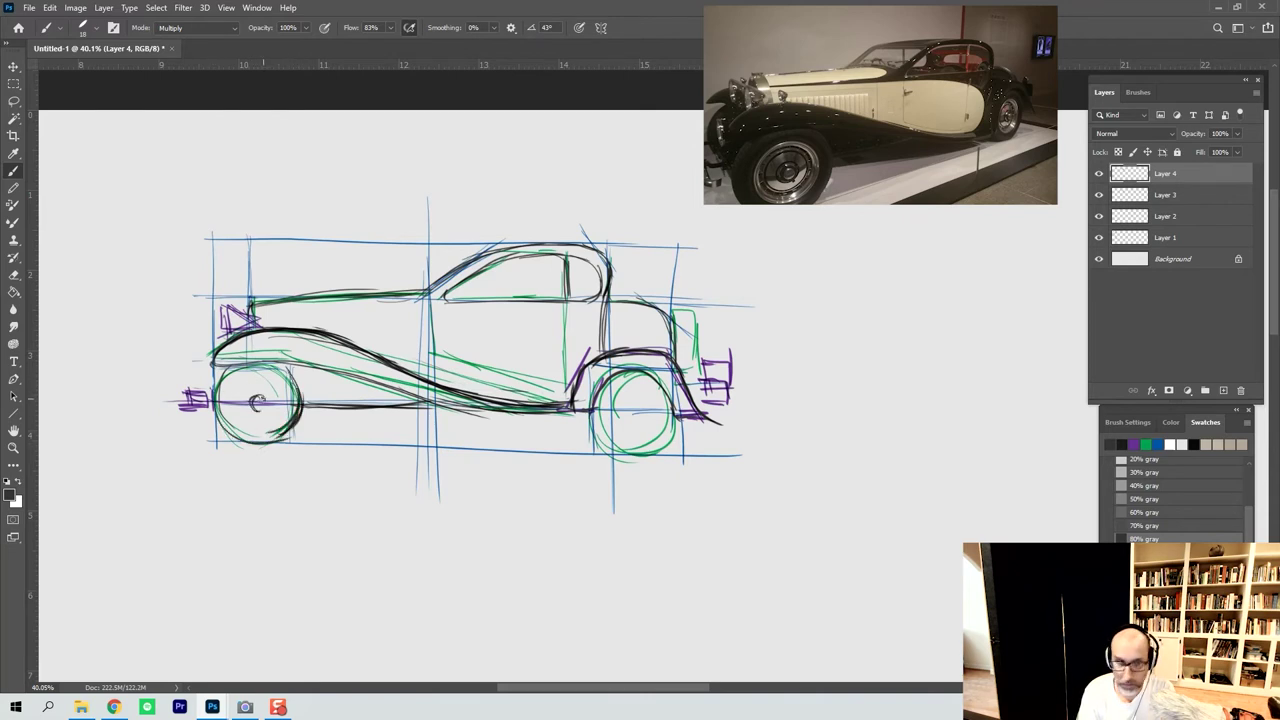
pyautogui.moveTo(264, 377)
pyautogui.mouseDown()
pyautogui.moveTo(237, 420)
pyautogui.moveTo(270, 423)
pyautogui.moveTo(250, 423)
pyautogui.moveTo(285, 389)
pyautogui.moveTo(272, 428)
pyautogui.mouseUp()
pyautogui.moveTo(288, 380)
pyautogui.mouseDown()
pyautogui.moveTo(274, 416)
pyautogui.moveTo(242, 386)
pyautogui.moveTo(254, 431)
pyautogui.mouseUp()
# Trace the rear wheel in dark gray with its tire outline, inner rim circles and center hub.
pyautogui.moveTo(634, 405)
pyautogui.mouseDown()
pyautogui.moveTo(608, 436)
pyautogui.moveTo(636, 458)
pyautogui.mouseUp()
pyautogui.moveTo(598, 420)
pyautogui.mouseDown()
pyautogui.moveTo(660, 442)
pyautogui.moveTo(618, 456)
pyautogui.mouseUp()
pyautogui.moveTo(606, 446)
pyautogui.mouseDown()
pyautogui.moveTo(656, 450)
pyautogui.moveTo(672, 430)
pyautogui.moveTo(638, 414)
pyautogui.moveTo(610, 428)
pyautogui.moveTo(652, 436)
pyautogui.moveTo(618, 434)
pyautogui.mouseUp()
pyautogui.moveTo(662, 398)
pyautogui.mouseDown()
pyautogui.moveTo(648, 436)
pyautogui.moveTo(648, 388)
pyautogui.moveTo(612, 390)
pyautogui.moveTo(650, 388)
pyautogui.mouseUp()
pyautogui.moveTo(610, 396)
pyautogui.mouseDown()
pyautogui.moveTo(624, 386)
pyautogui.moveTo(624, 434)
pyautogui.moveTo(652, 434)
pyautogui.moveTo(658, 418)
pyautogui.mouseUp()
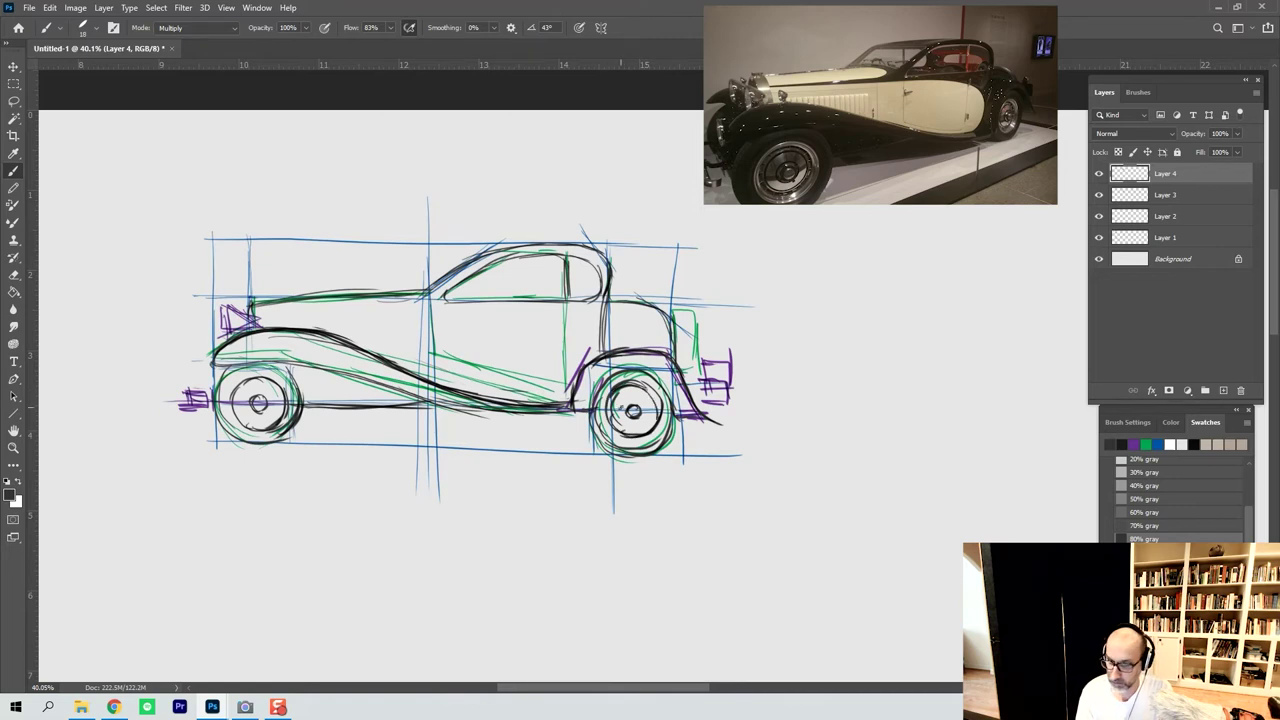
# Outline the front bumper and headlight in dark gray, and add a small lamp above the front fender.
pyautogui.moveTo(187, 390); pyautogui.dragTo(189, 412)
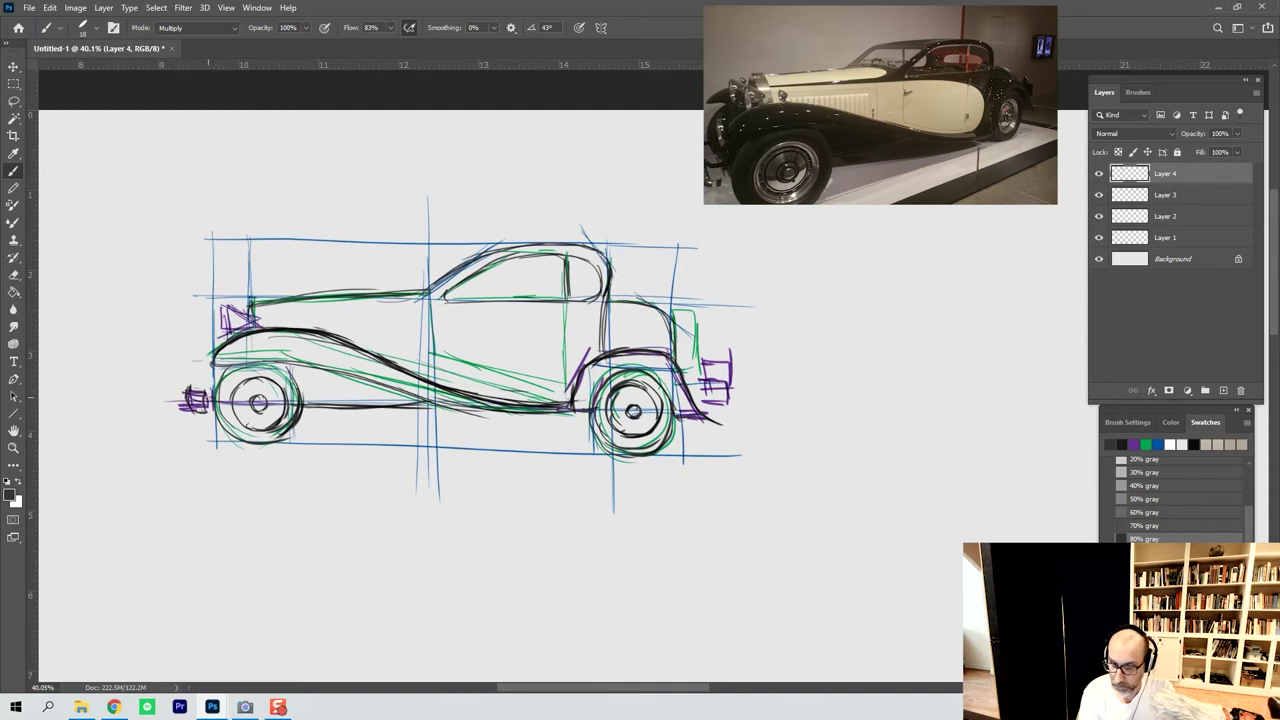
pyautogui.moveTo(207, 401); pyautogui.dragTo(216, 403)
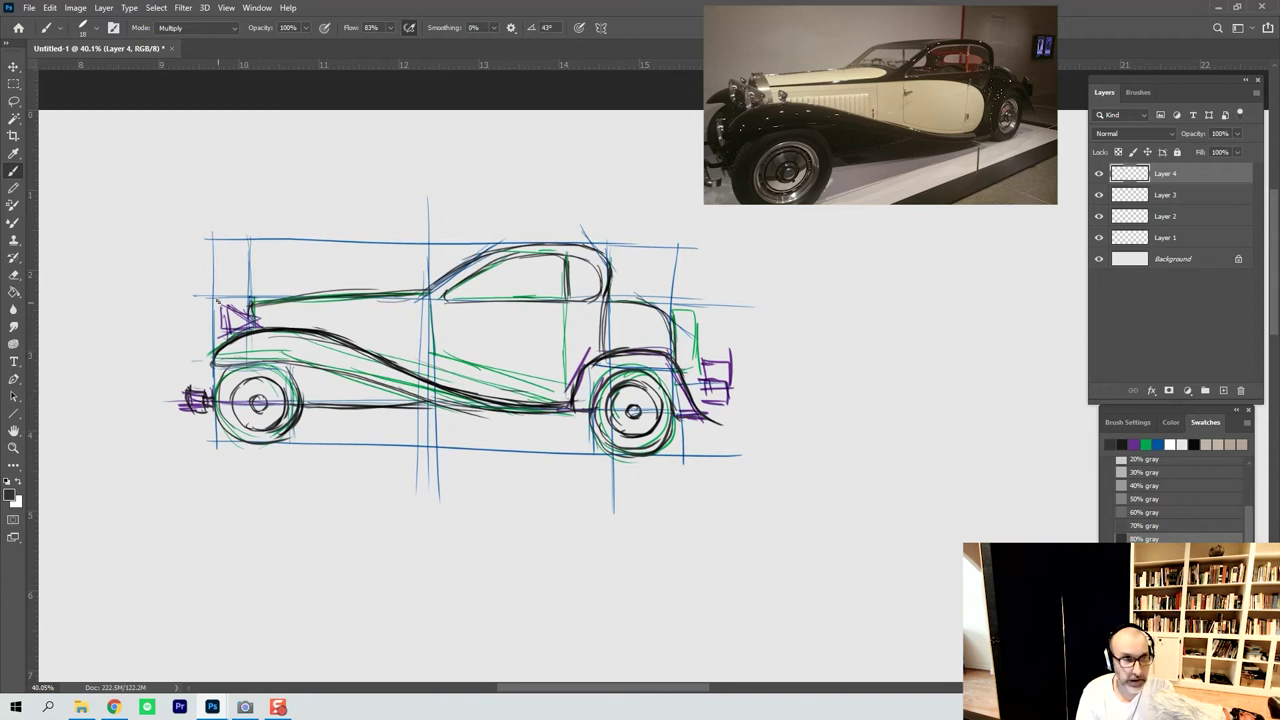
pyautogui.moveTo(226, 306)
pyautogui.mouseDown()
pyautogui.moveTo(229, 336)
pyautogui.moveTo(257, 321)
pyautogui.moveTo(252, 330)
pyautogui.moveTo(258, 320)
pyautogui.moveTo(232, 307)
pyautogui.mouseUp()
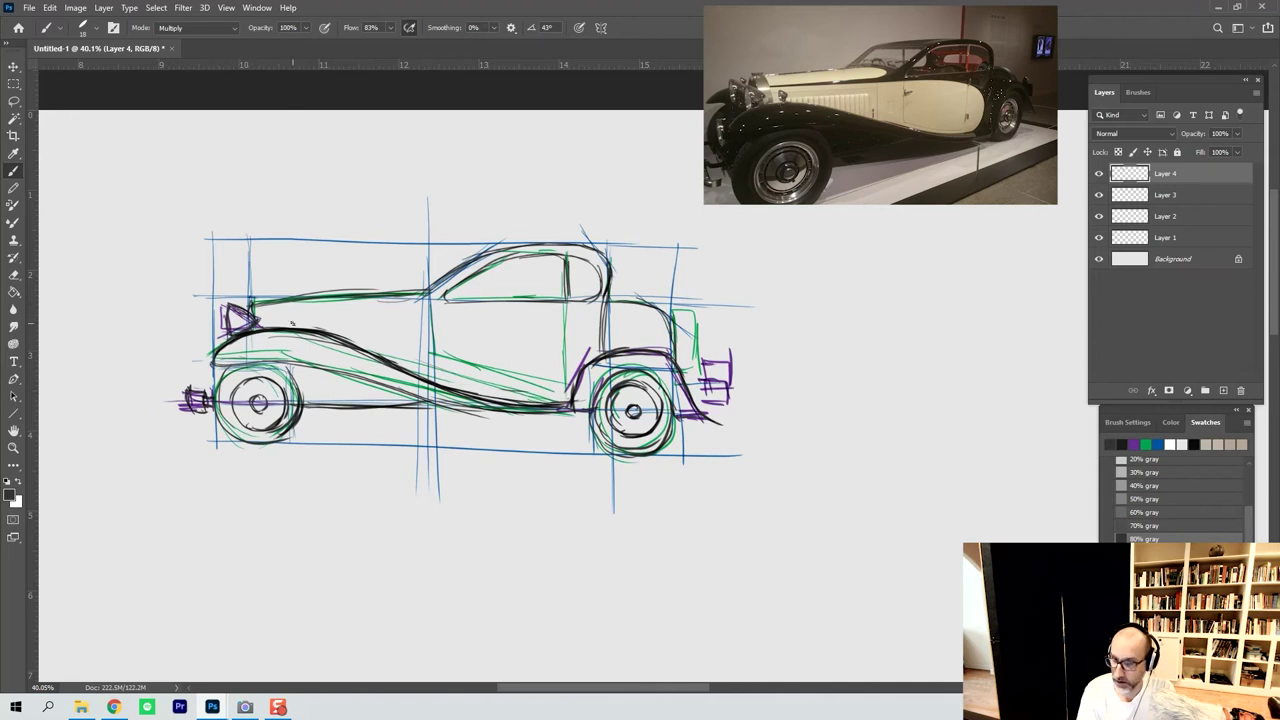
pyautogui.moveTo(282, 312); pyautogui.dragTo(290, 324)
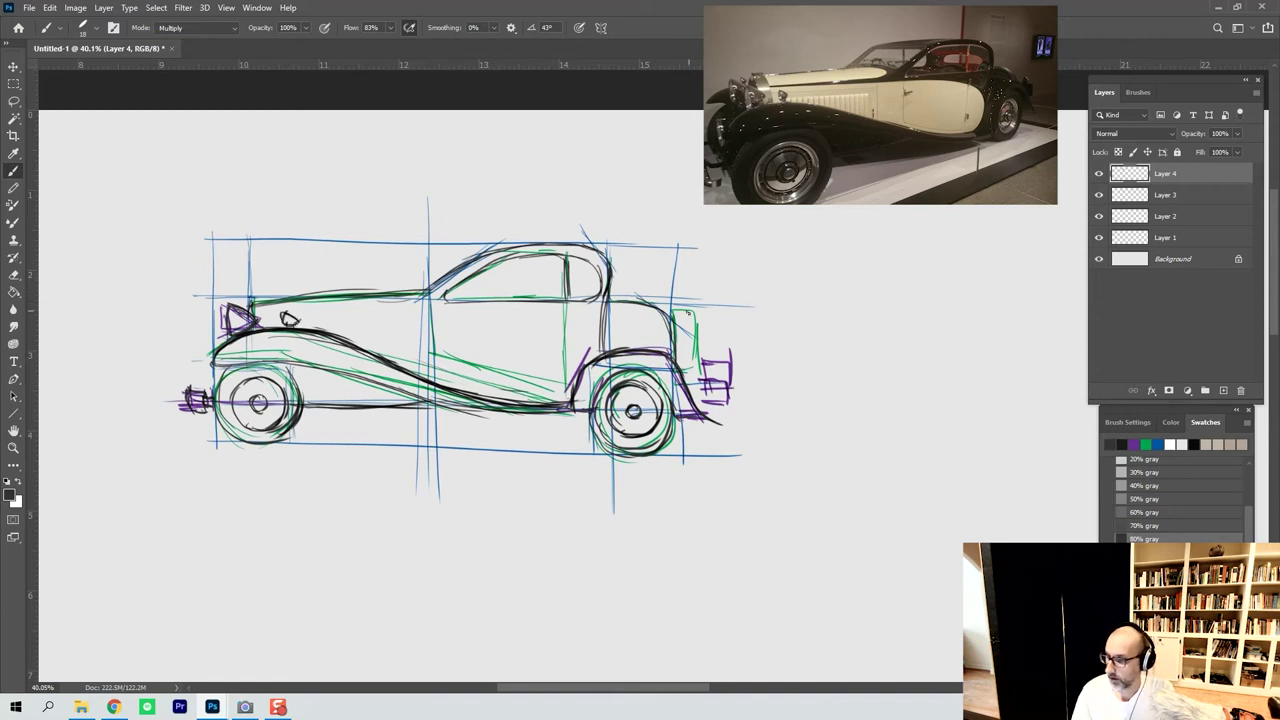
# Trace the upright box at the car's tail with rounded corners, and draw the curved rear bumper in dark gray.
pyautogui.moveTo(670, 312)
pyautogui.mouseDown()
pyautogui.moveTo(697, 310)
pyautogui.moveTo(696, 369)
pyautogui.moveTo(678, 368)
pyautogui.moveTo(697, 365)
pyautogui.mouseUp()
pyautogui.moveTo(698, 322); pyautogui.dragTo(696, 366)
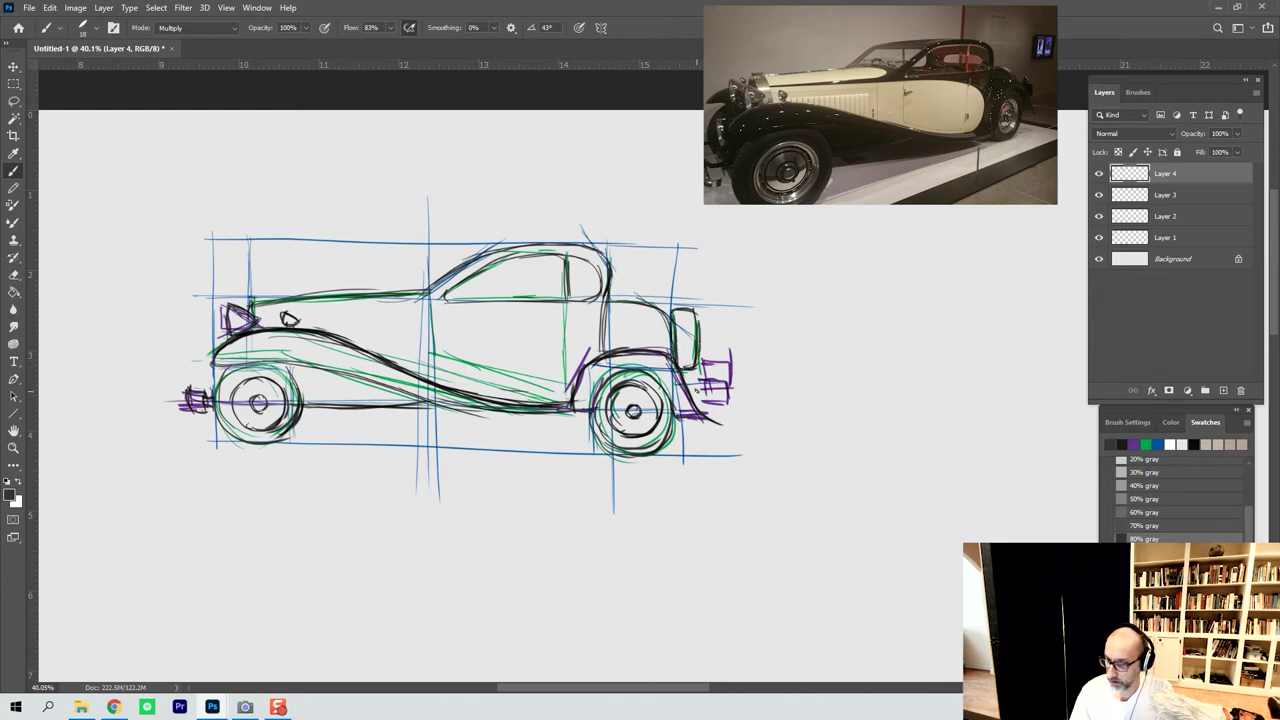
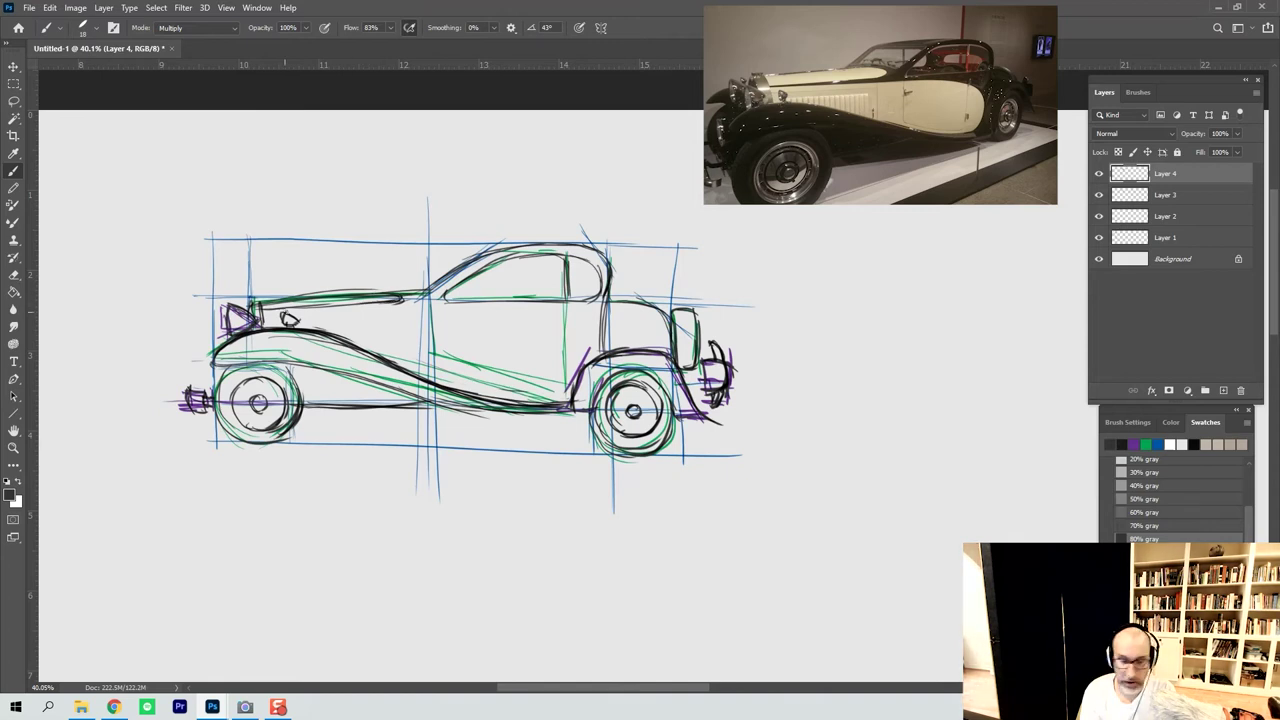
# Outline the body's curved side panel in dark gray, running below the hood and window and rounding back along the fender sweep.
pyautogui.moveTo(302, 313)
pyautogui.mouseDown()
pyautogui.moveTo(518, 311)
pyautogui.moveTo(569, 325)
pyautogui.mouseUp()
pyautogui.moveTo(487, 310)
pyautogui.mouseDown()
pyautogui.moveTo(577, 333)
pyautogui.moveTo(570, 322)
pyautogui.moveTo(579, 350)
pyautogui.moveTo(571, 331)
pyautogui.moveTo(553, 371)
pyautogui.moveTo(577, 325)
pyautogui.moveTo(478, 390)
pyautogui.mouseUp()
pyautogui.moveTo(574, 372)
pyautogui.mouseDown()
pyautogui.moveTo(490, 386)
pyautogui.moveTo(416, 365)
pyautogui.mouseUp()
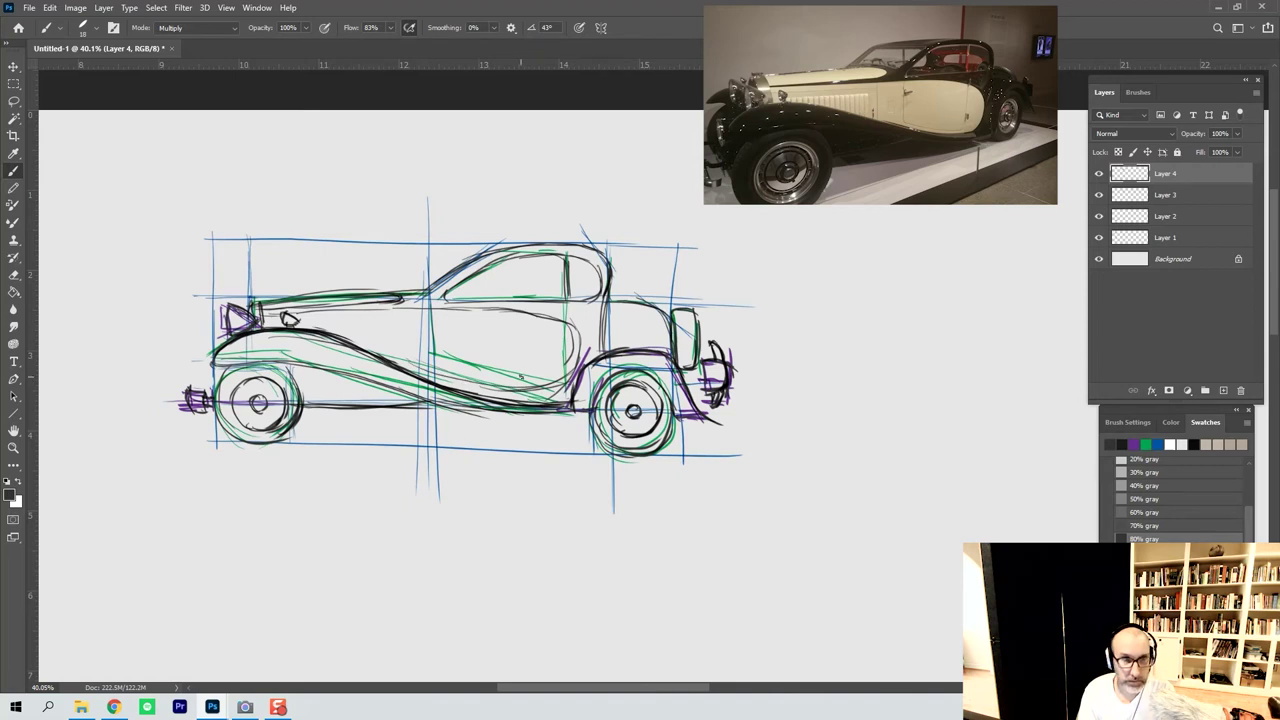
pyautogui.moveTo(508, 384)
pyautogui.mouseDown()
pyautogui.moveTo(370, 348)
pyautogui.moveTo(523, 386)
pyautogui.mouseUp()
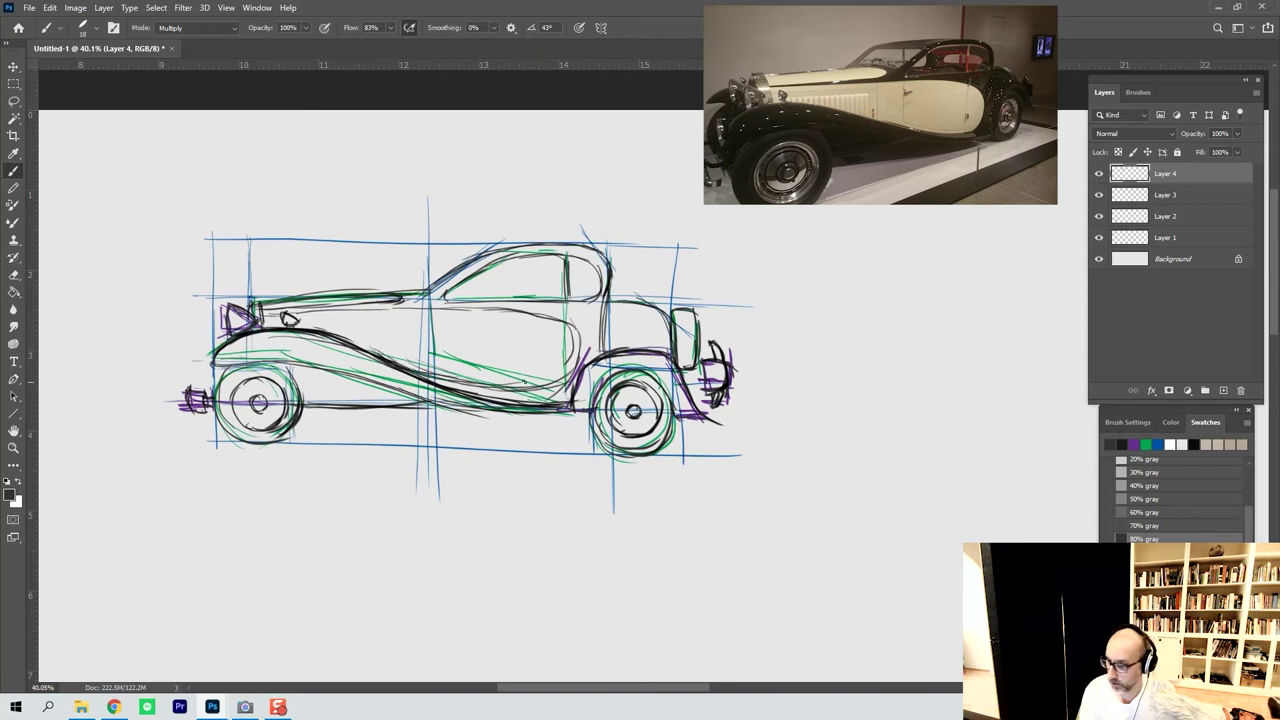
pyautogui.moveTo(446, 380)
pyautogui.mouseDown()
pyautogui.moveTo(550, 389)
pyautogui.moveTo(584, 362)
pyautogui.moveTo(575, 371)
pyautogui.moveTo(579, 322)
pyautogui.mouseUp()
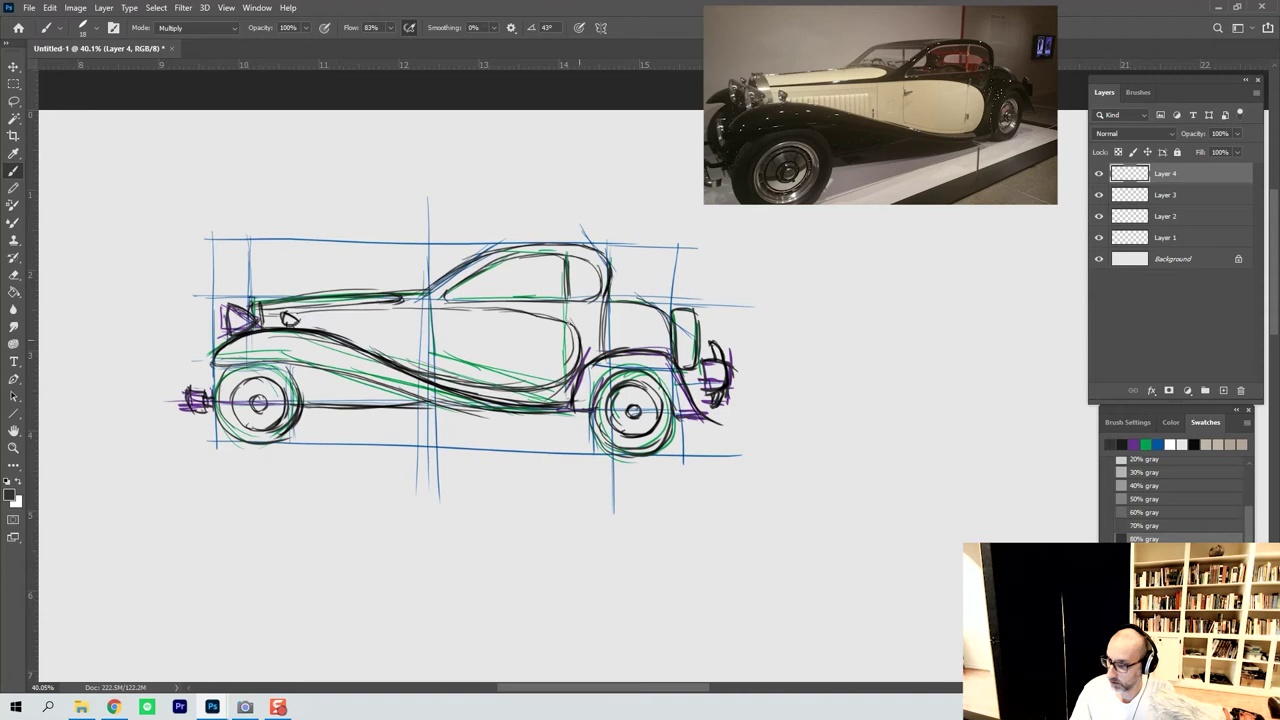
pyautogui.moveTo(432, 307)
pyautogui.mouseDown()
pyautogui.moveTo(580, 332)
pyautogui.moveTo(412, 308)
pyautogui.mouseUp()
pyautogui.moveTo(335, 310)
pyautogui.mouseDown()
pyautogui.moveTo(456, 309)
pyautogui.moveTo(300, 314)
pyautogui.moveTo(506, 307)
pyautogui.moveTo(568, 320)
pyautogui.moveTo(571, 367)
pyautogui.moveTo(508, 389)
pyautogui.mouseUp()
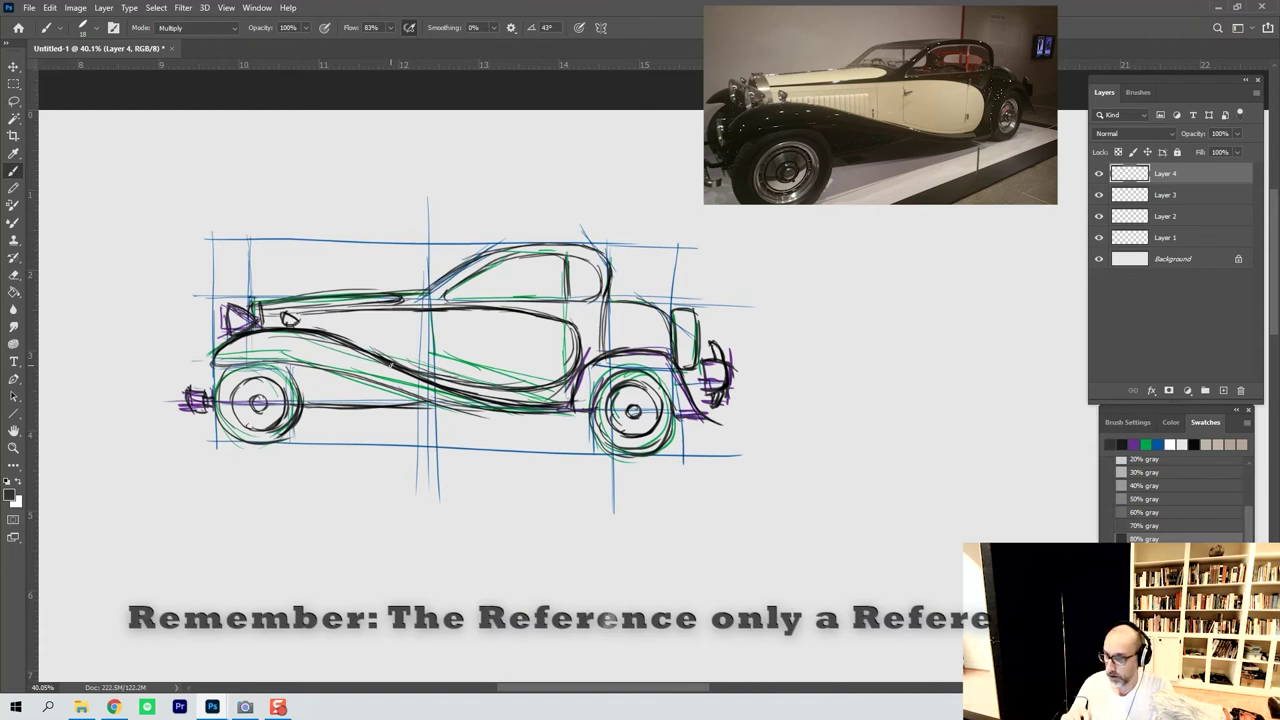
# Compare the drawing with and without the colored construction lines on Layer 3, and leave that layer hidden.
pyautogui.click(1099, 196)
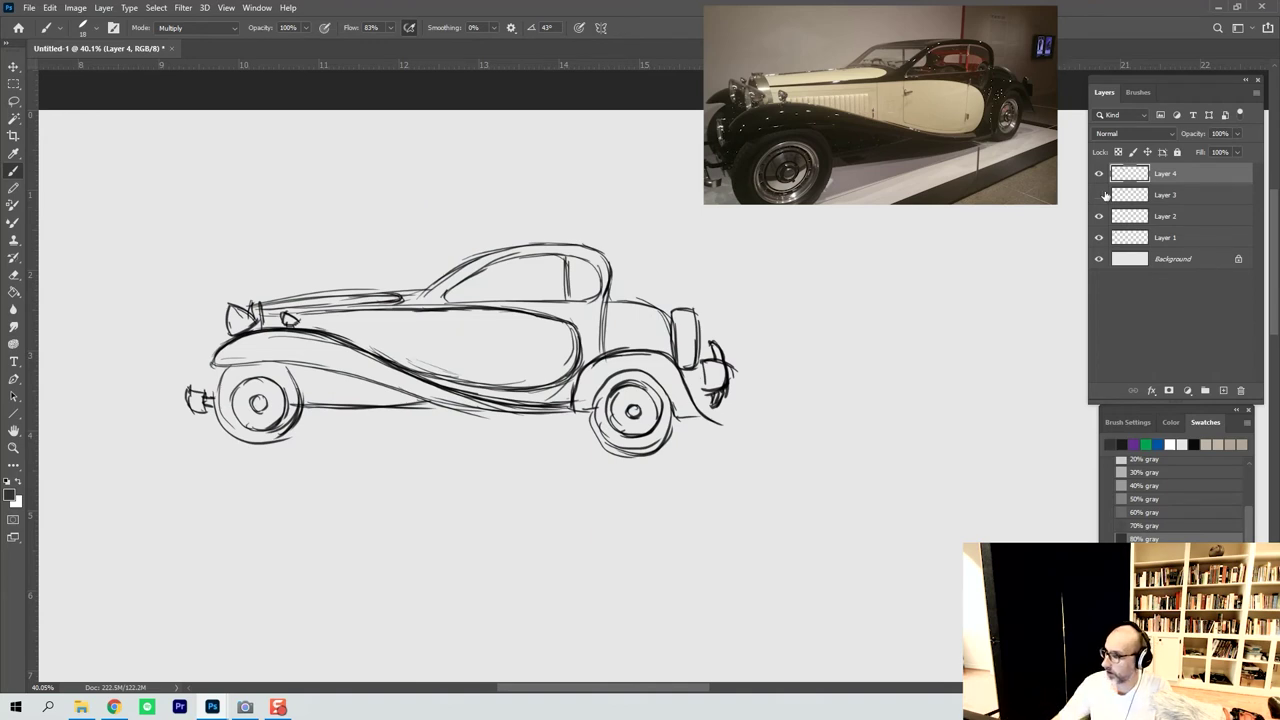
pyautogui.click(1099, 196)
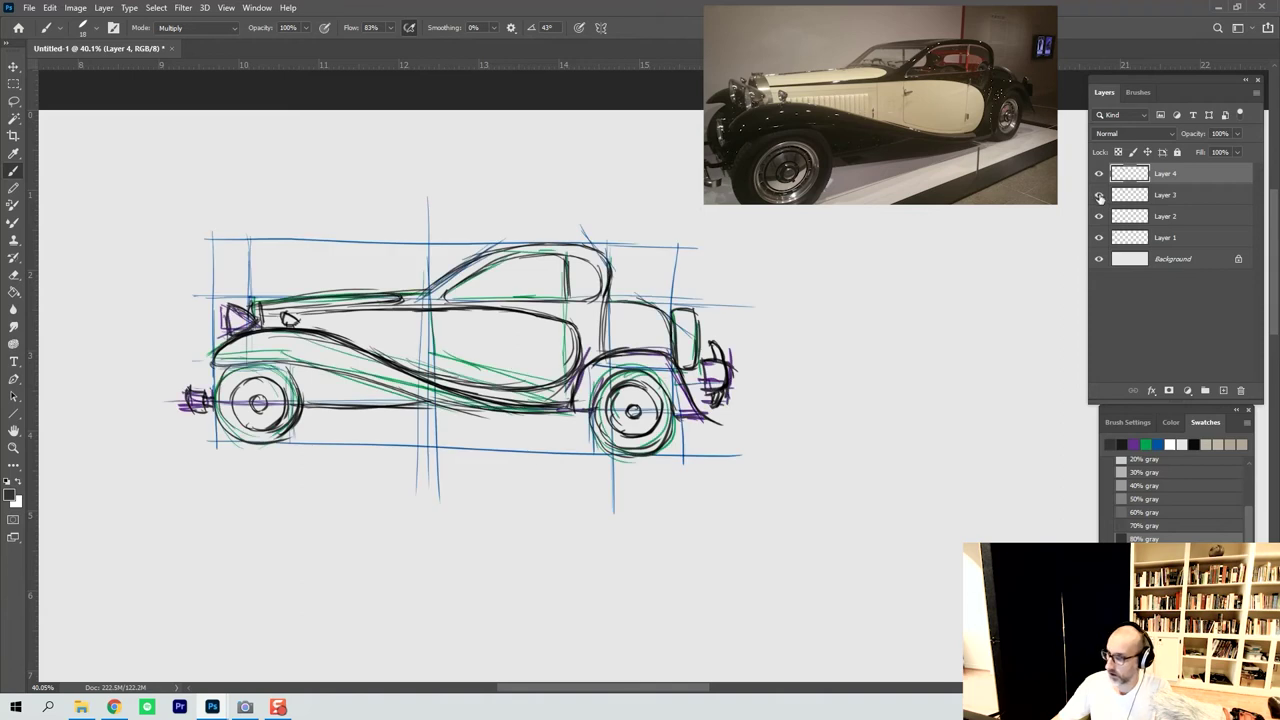
pyautogui.click(1099, 196)
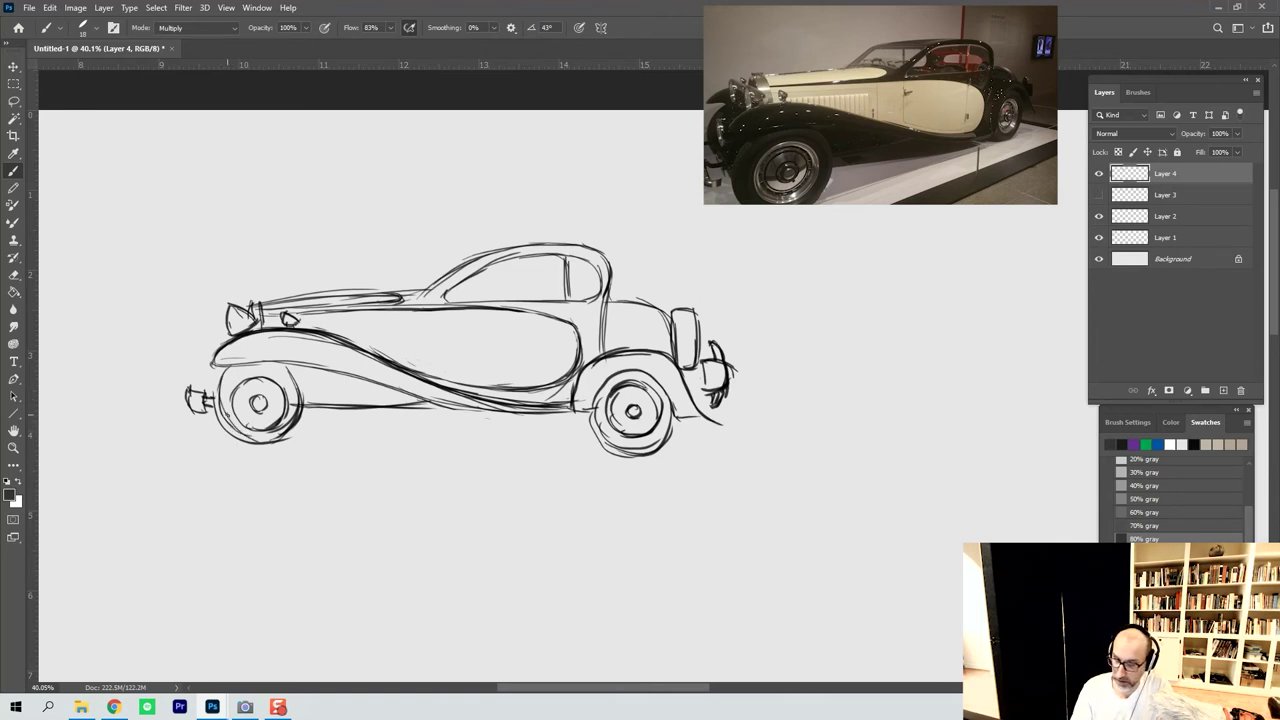
# Reinforce the front wheel's tire and rim outlines, and add the short bracket joining the rear bumper to the body.
pyautogui.moveTo(224, 376)
pyautogui.mouseDown()
pyautogui.moveTo(246, 362)
pyautogui.moveTo(216, 398)
pyautogui.mouseUp()
pyautogui.moveTo(238, 372); pyautogui.dragTo(272, 382)
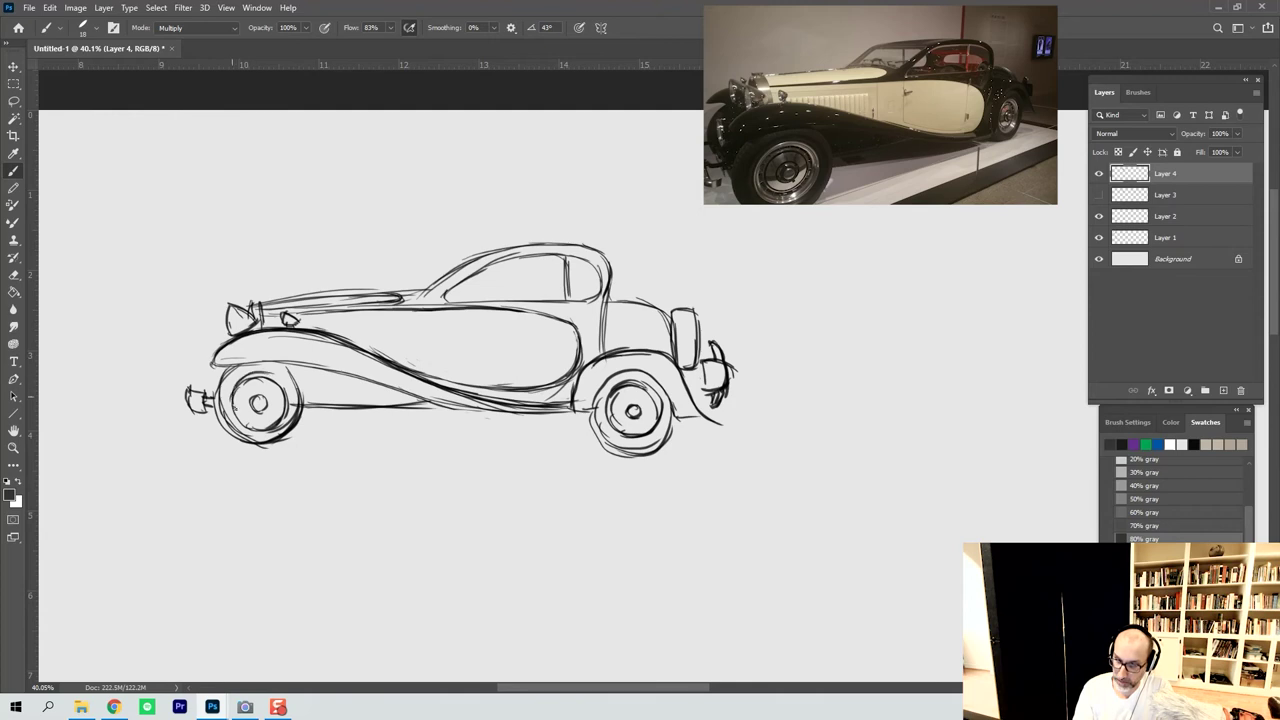
pyautogui.moveTo(284, 406); pyautogui.dragTo(276, 422)
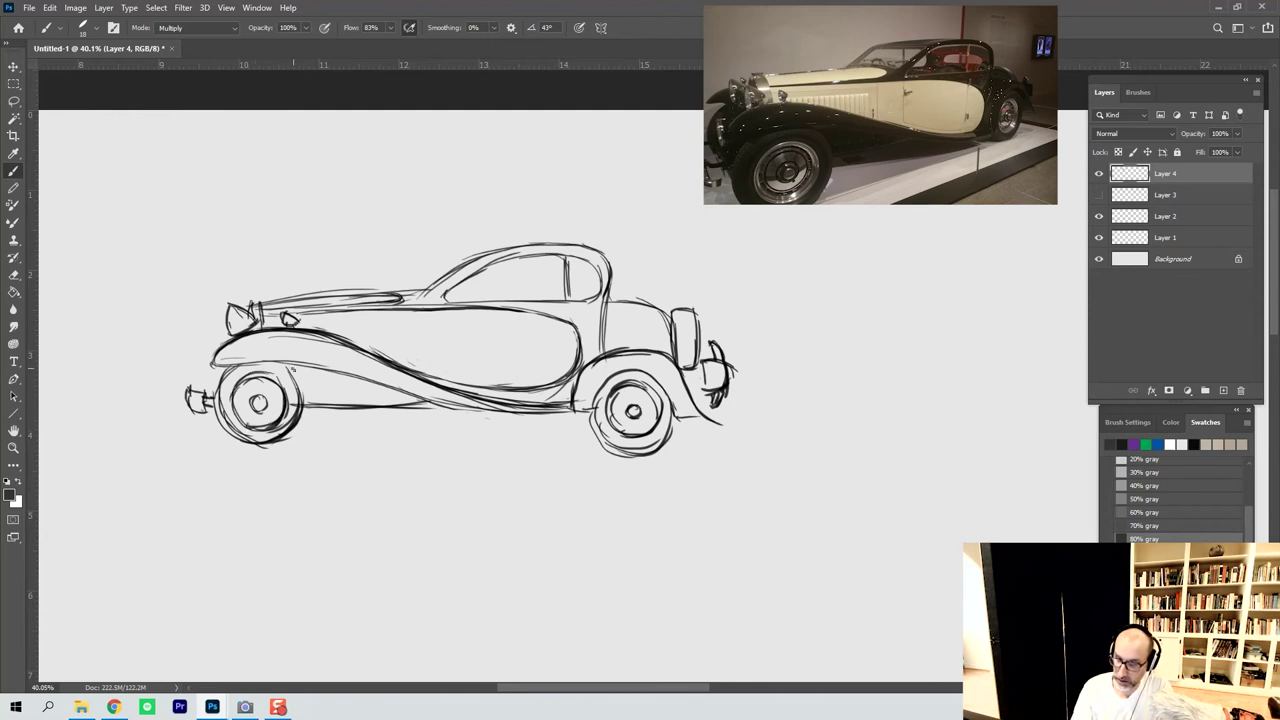
pyautogui.moveTo(274, 388)
pyautogui.mouseDown()
pyautogui.moveTo(298, 362)
pyautogui.moveTo(294, 381)
pyautogui.mouseUp()
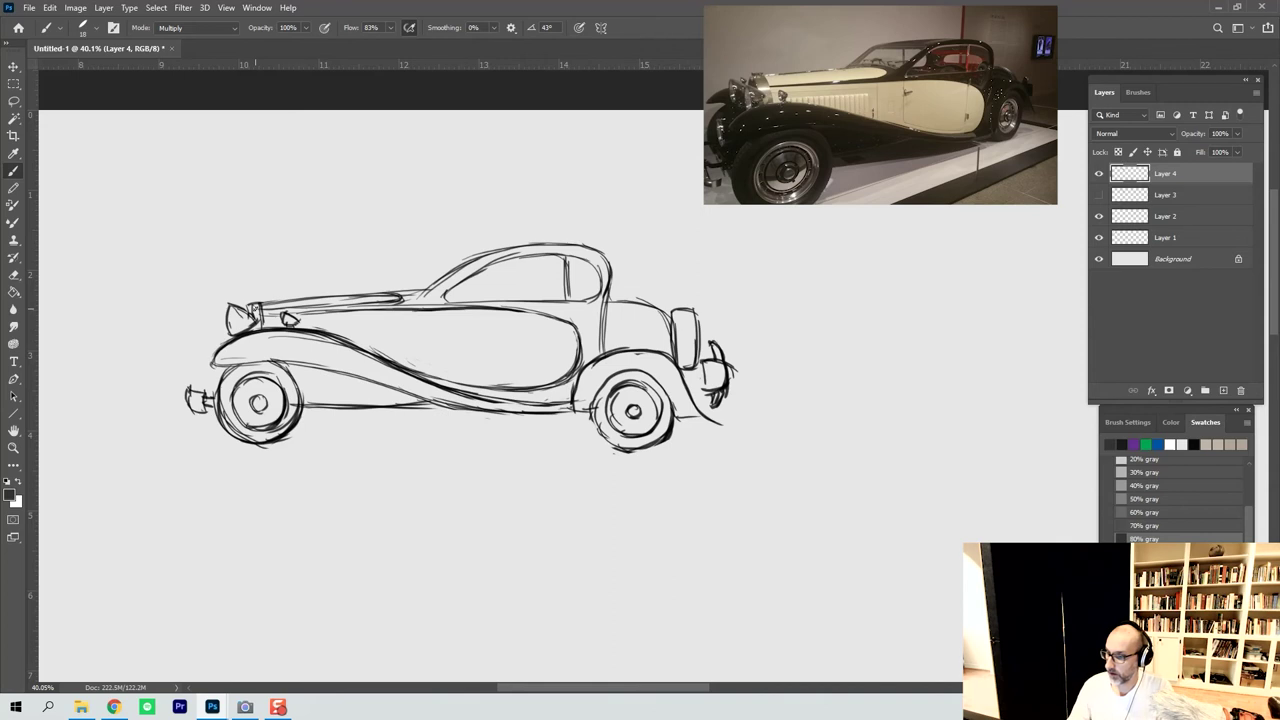
pyautogui.moveTo(678, 417); pyautogui.dragTo(714, 418)
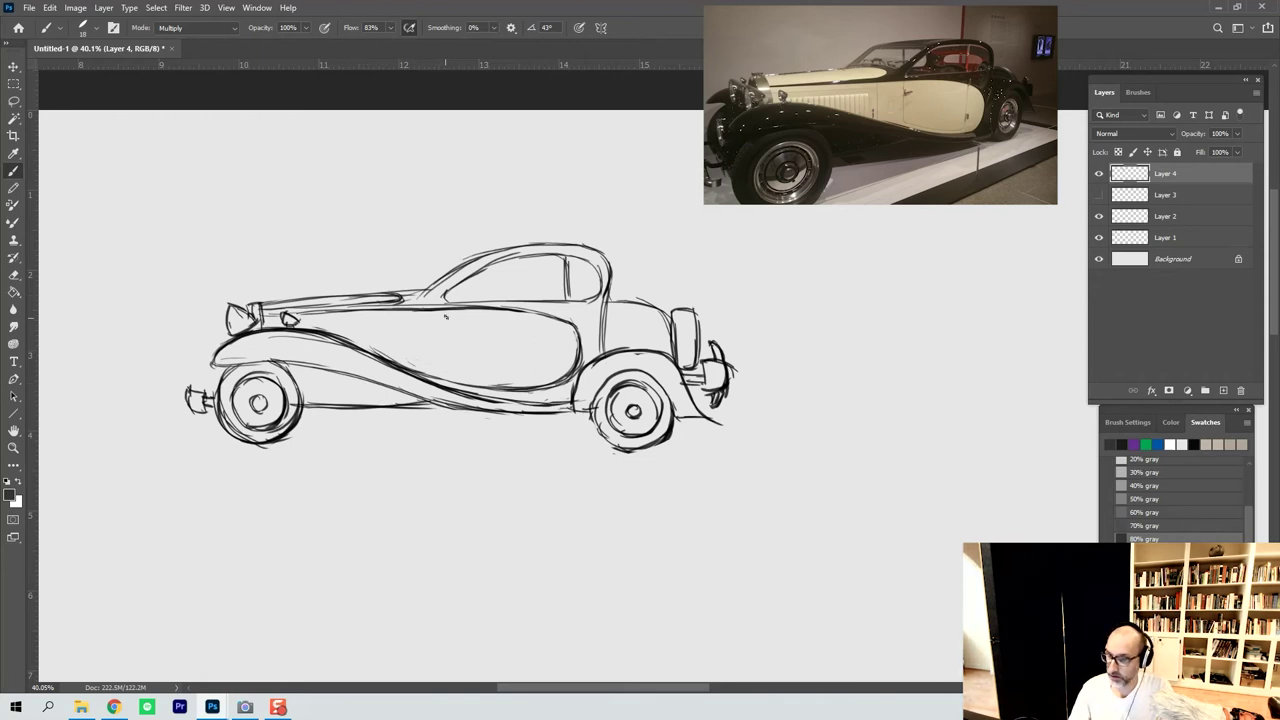
# Draw the door on the side panel with front and rear vertical seams, a curved lower edge and a small handle.
pyautogui.moveTo(447, 324); pyautogui.dragTo(451, 382)
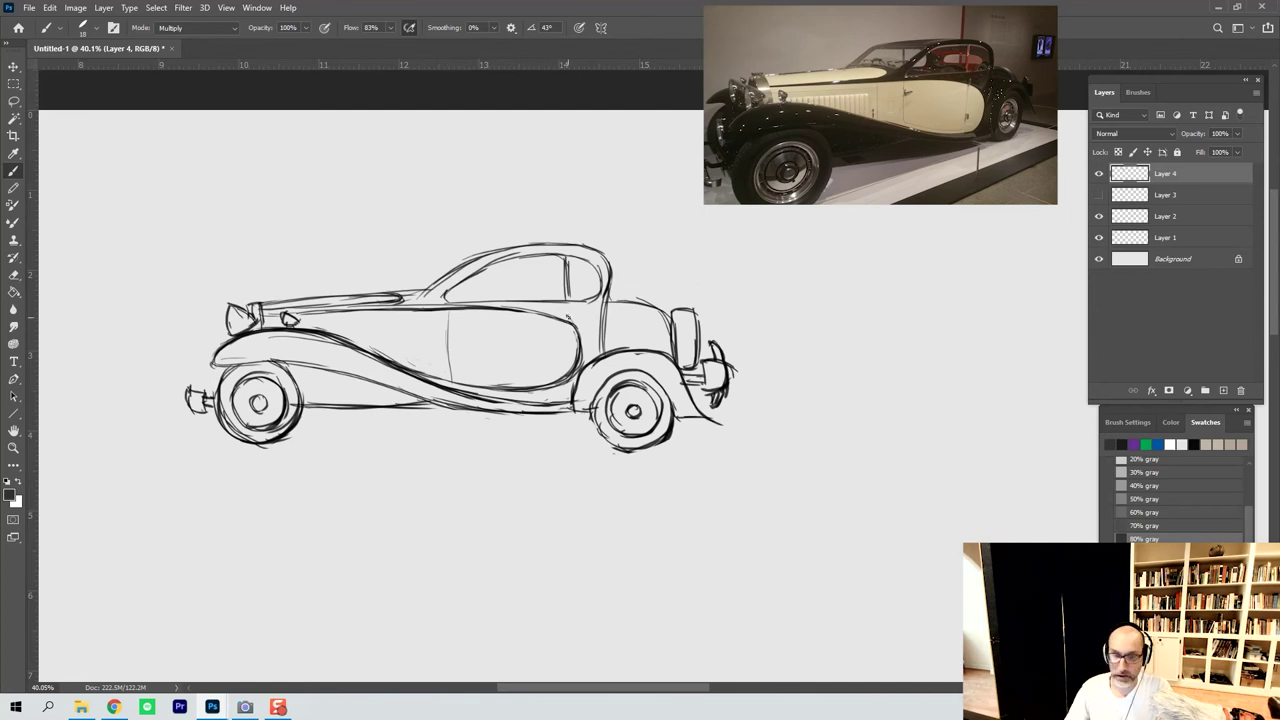
pyautogui.moveTo(569, 311); pyautogui.dragTo(567, 385)
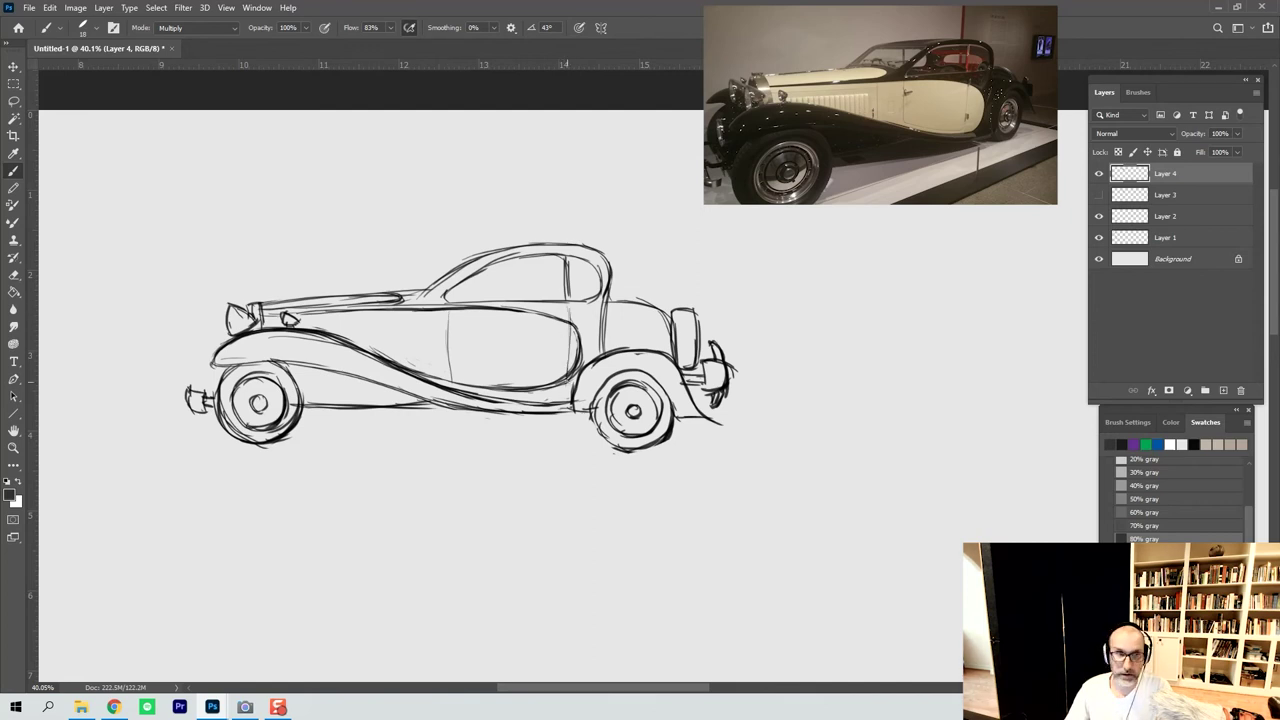
pyautogui.moveTo(447, 370); pyautogui.dragTo(548, 387)
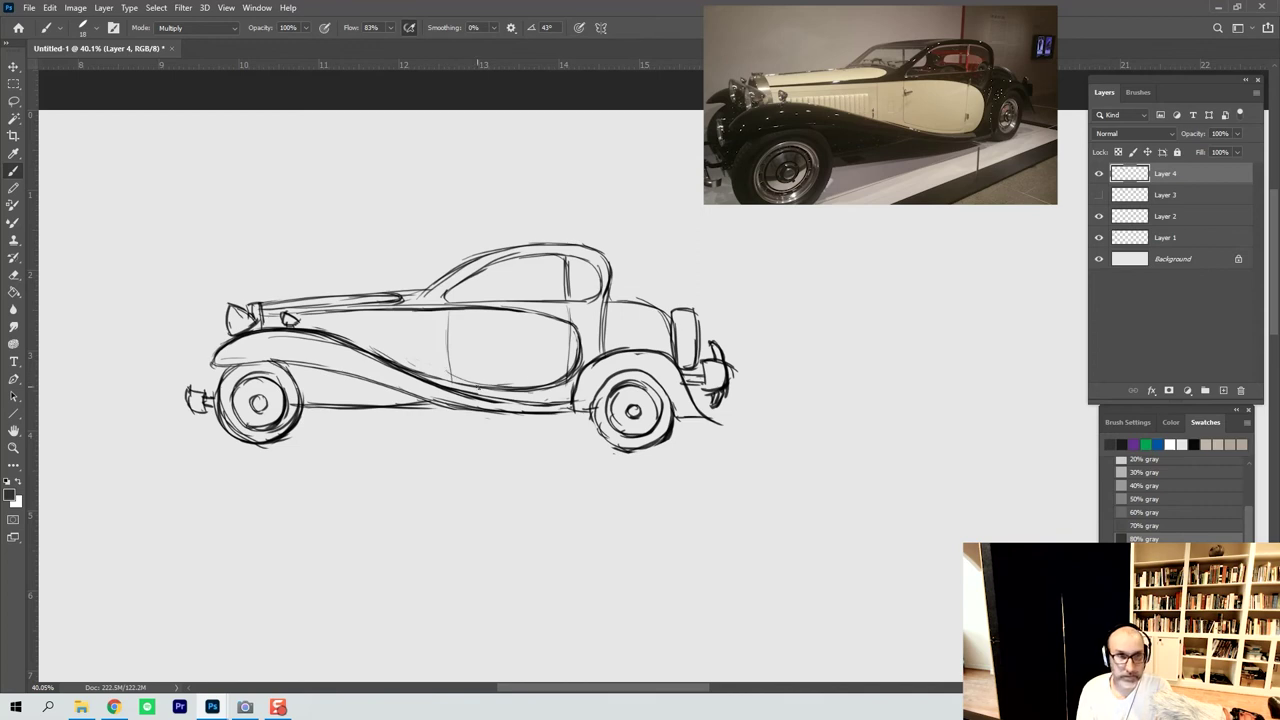
pyautogui.moveTo(450, 374); pyautogui.dragTo(536, 386)
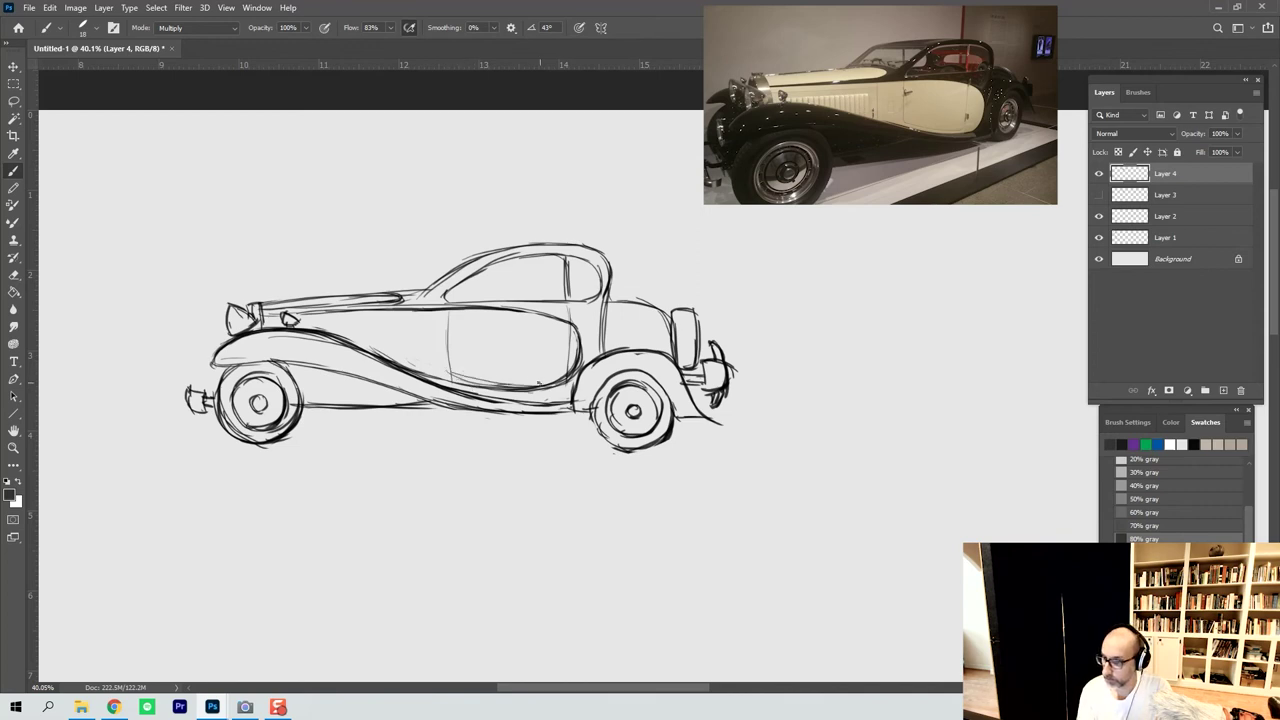
pyautogui.moveTo(448, 310); pyautogui.dragTo(452, 376)
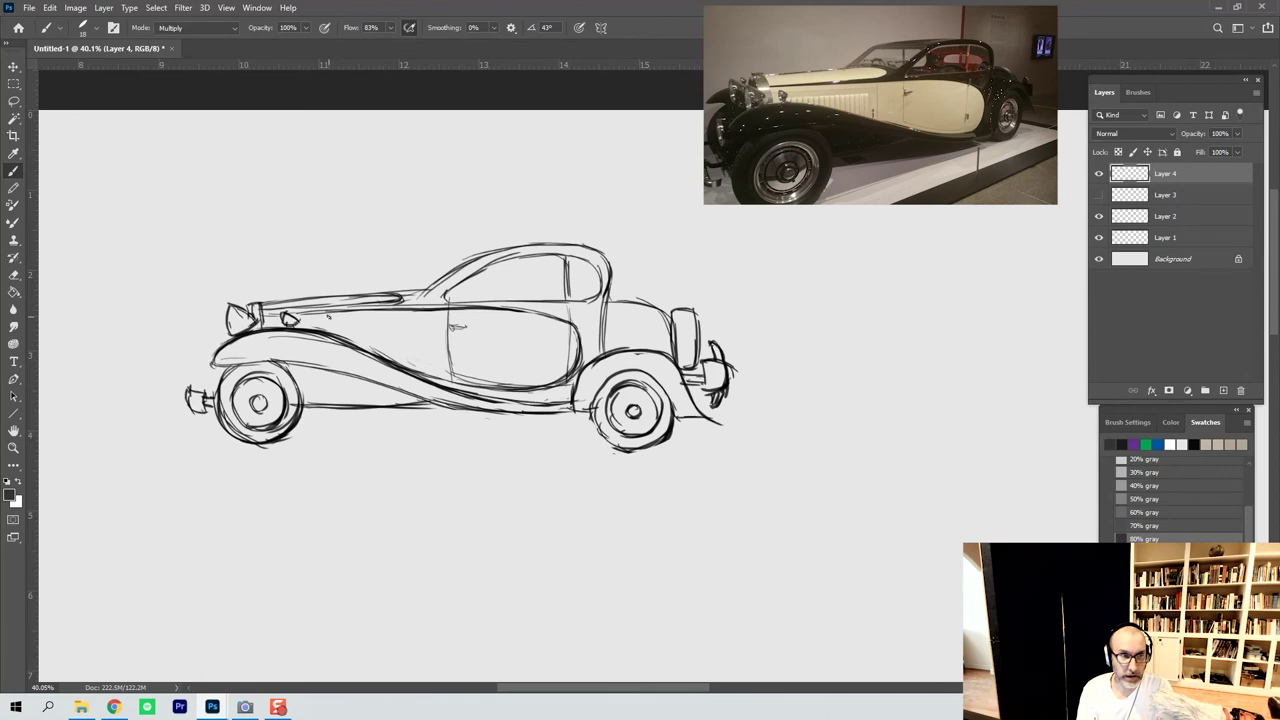
# Draw a row of vertical louvers on the hood's side, and add a chassis line behind the front wheel.
pyautogui.moveTo(311, 321)
pyautogui.mouseDown()
pyautogui.moveTo(396, 325)
pyautogui.moveTo(390, 360)
pyautogui.mouseUp()
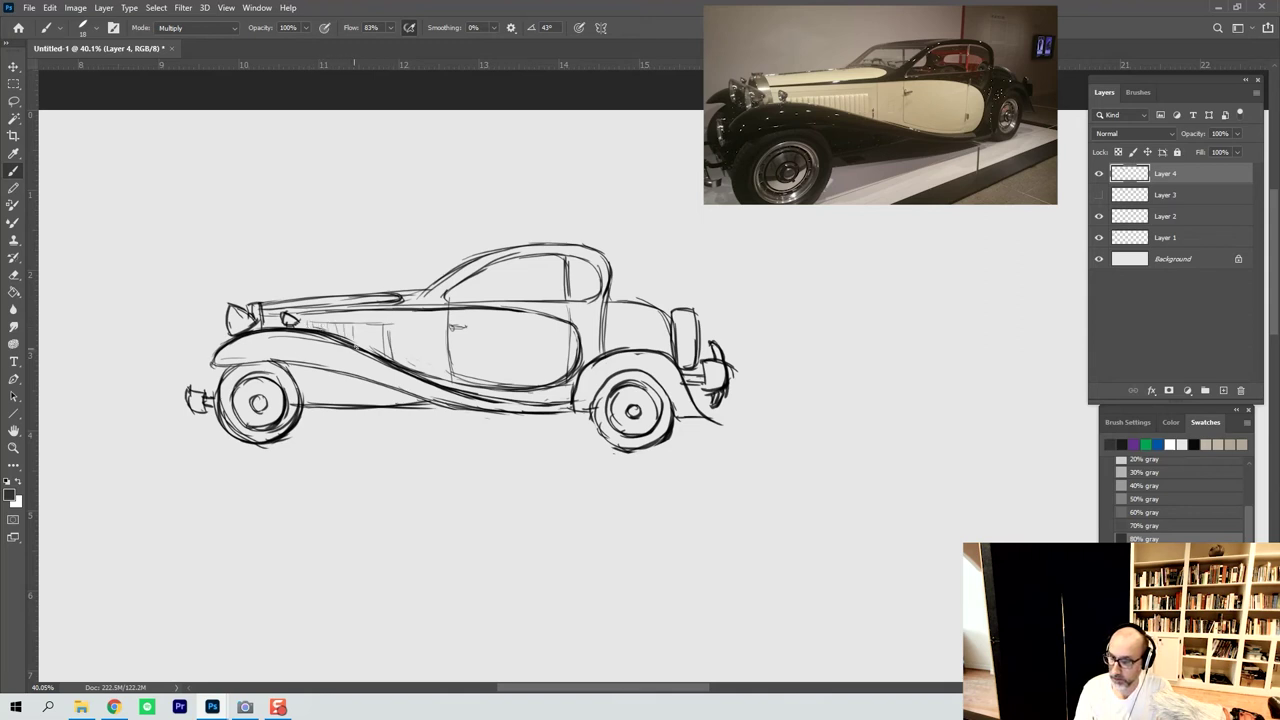
pyautogui.moveTo(367, 325); pyautogui.dragTo(371, 346)
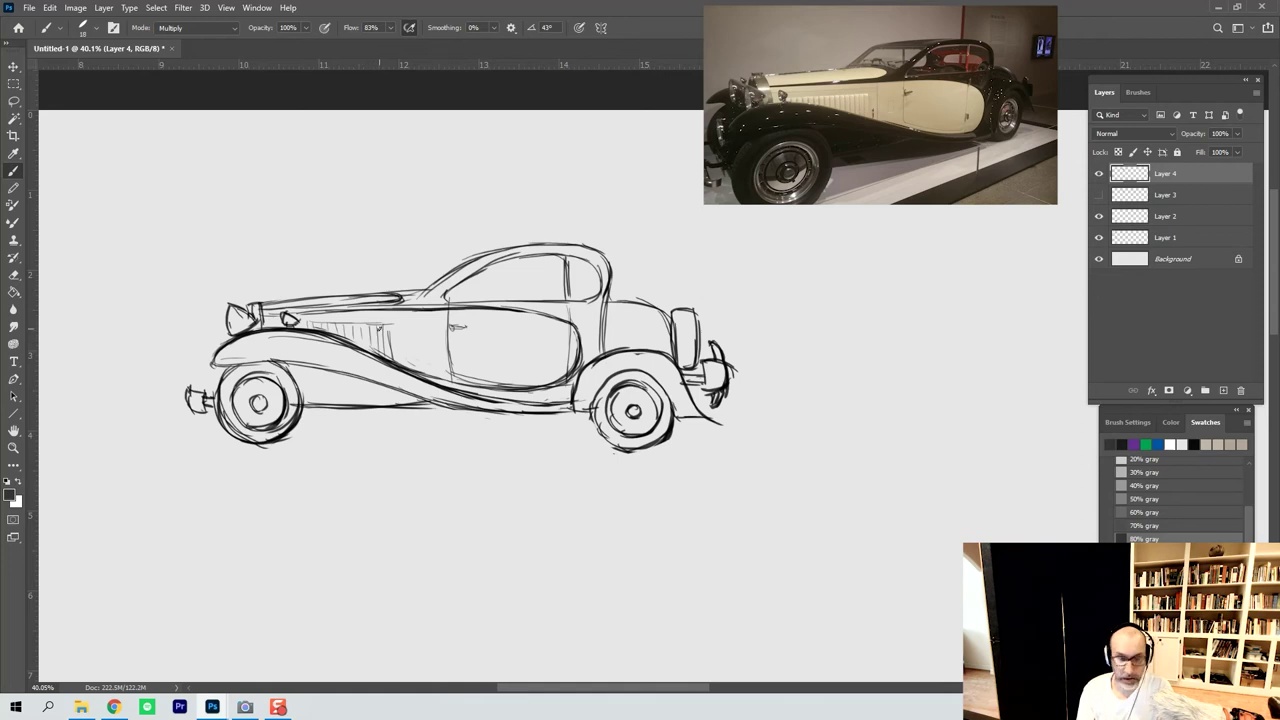
pyautogui.moveTo(306, 394)
pyautogui.mouseDown()
pyautogui.moveTo(413, 390)
pyautogui.moveTo(336, 395)
pyautogui.mouseUp()
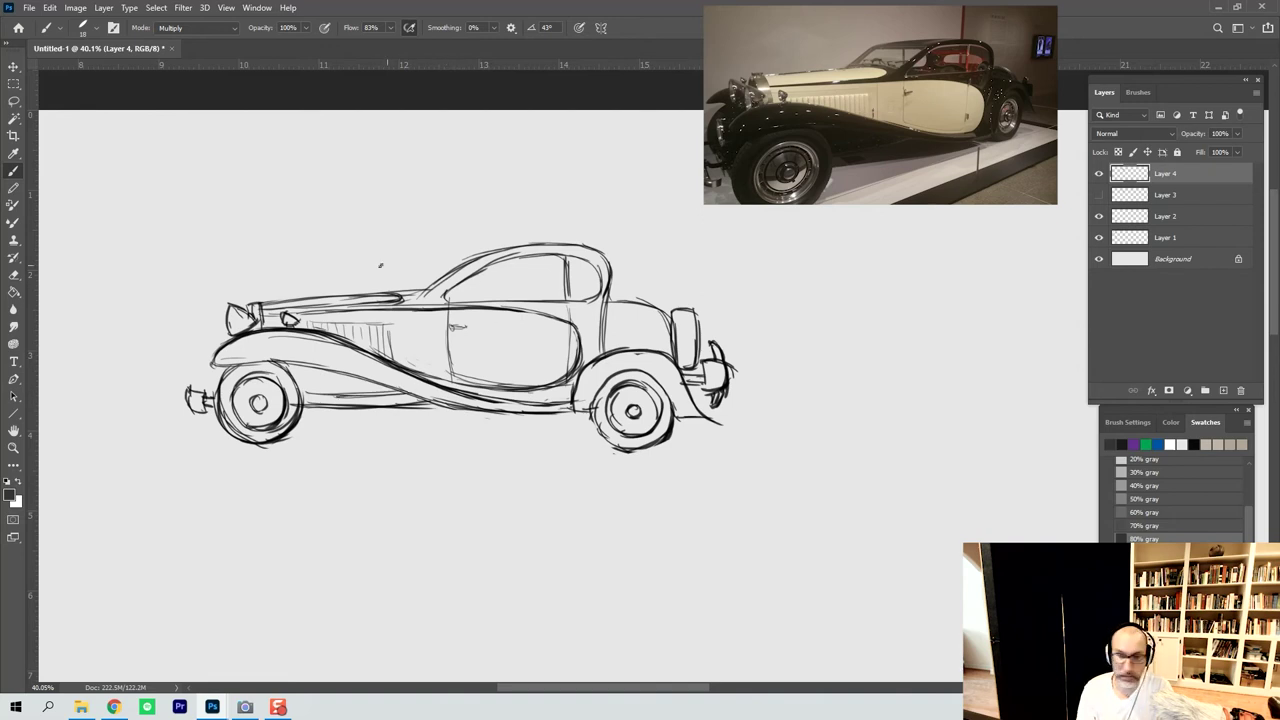
# Add a small cap on top of the radiator, and draw short detail marks around the wheel rims.
pyautogui.moveTo(254, 297); pyautogui.dragTo(266, 294)
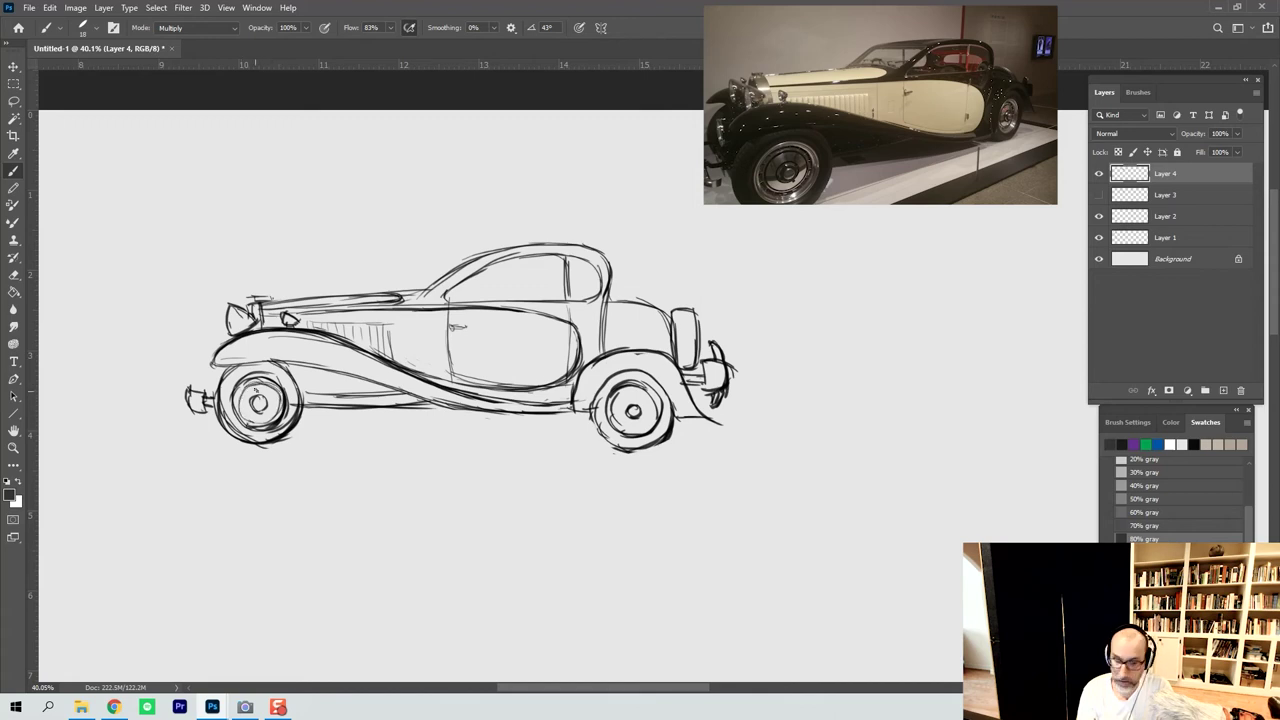
pyautogui.moveTo(255, 380); pyautogui.dragTo(270, 386)
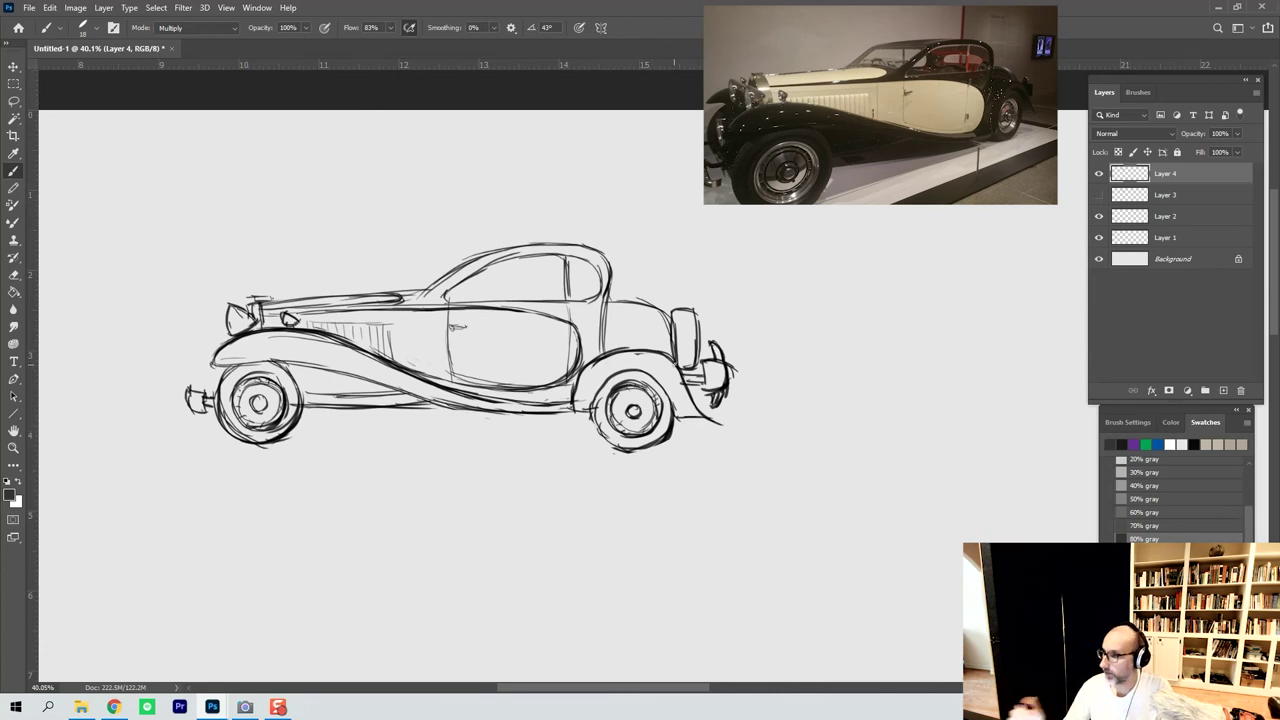
# Add a new layer beneath the Layer 4 linework, and fill the underbody area behind the front wheel with 70% gray.
pyautogui.click(1224, 392)
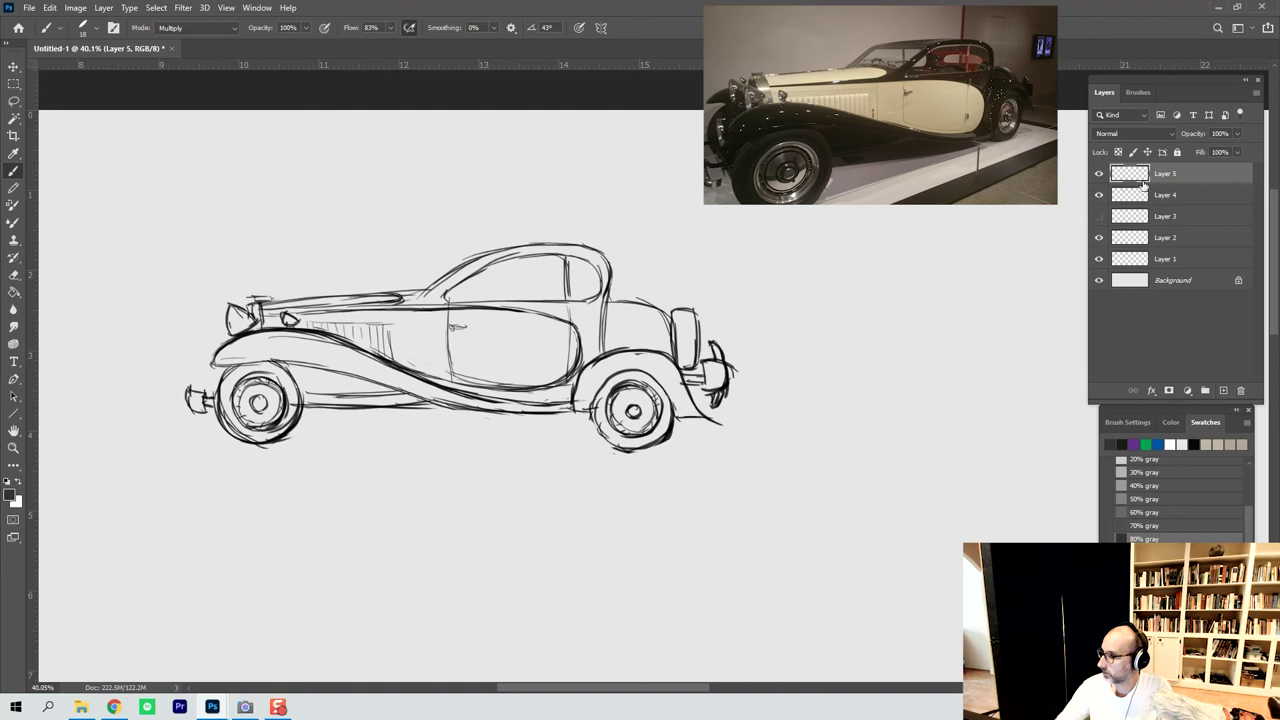
pyautogui.moveTo(1134, 196); pyautogui.dragTo(1130, 165)
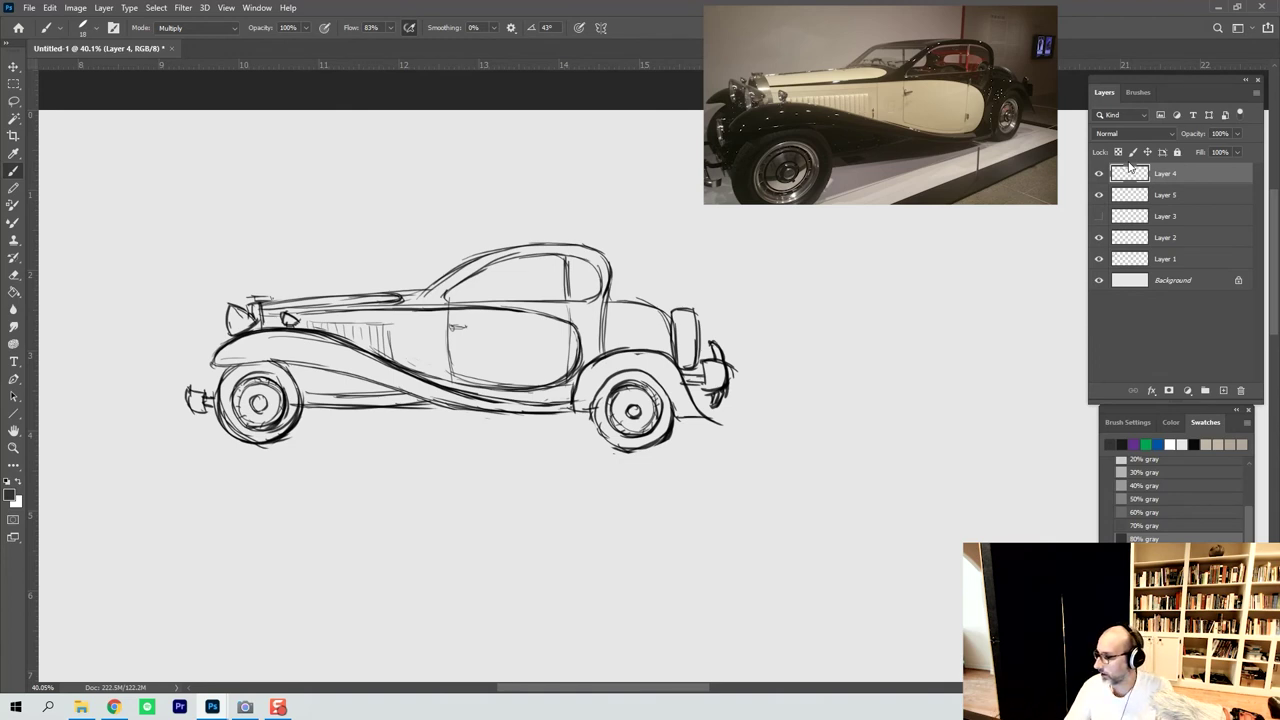
pyautogui.press('l')
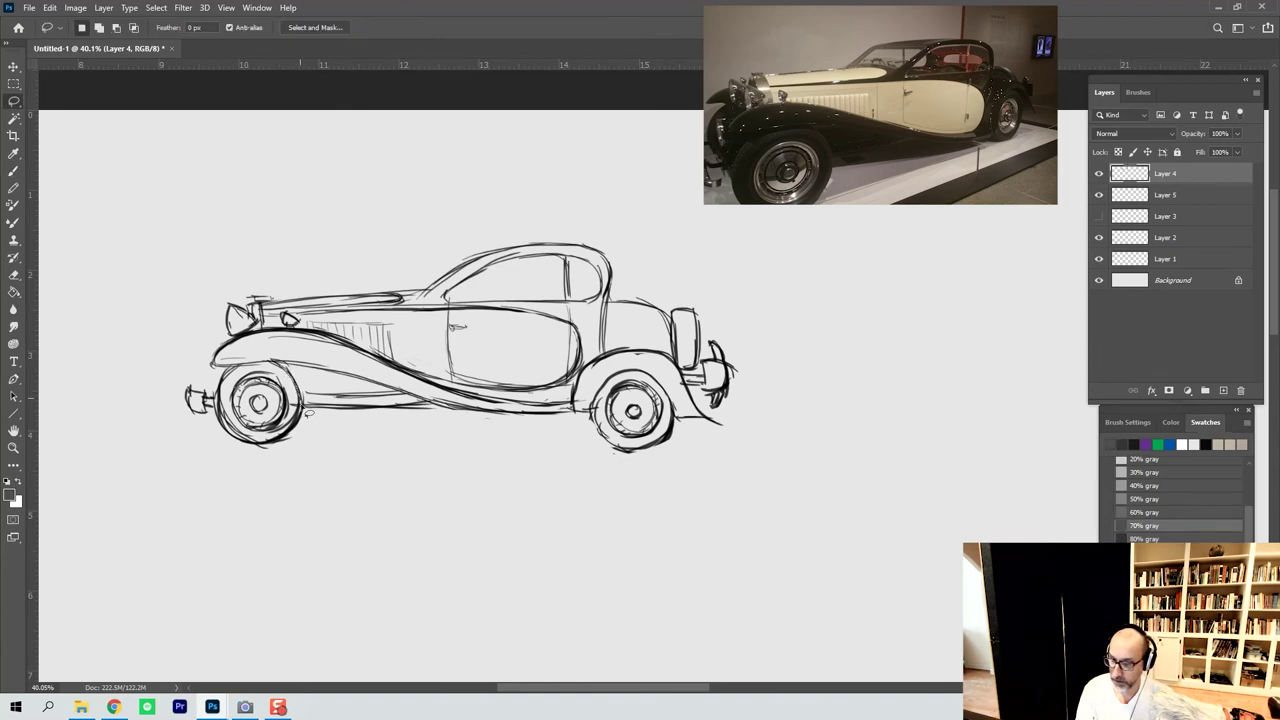
pyautogui.moveTo(380, 385)
pyautogui.mouseDown()
pyautogui.moveTo(280, 364)
pyautogui.moveTo(304, 404)
pyautogui.moveTo(326, 396)
pyautogui.mouseUp()
pyautogui.press('g')
pyautogui.hotkey('alt', '[')
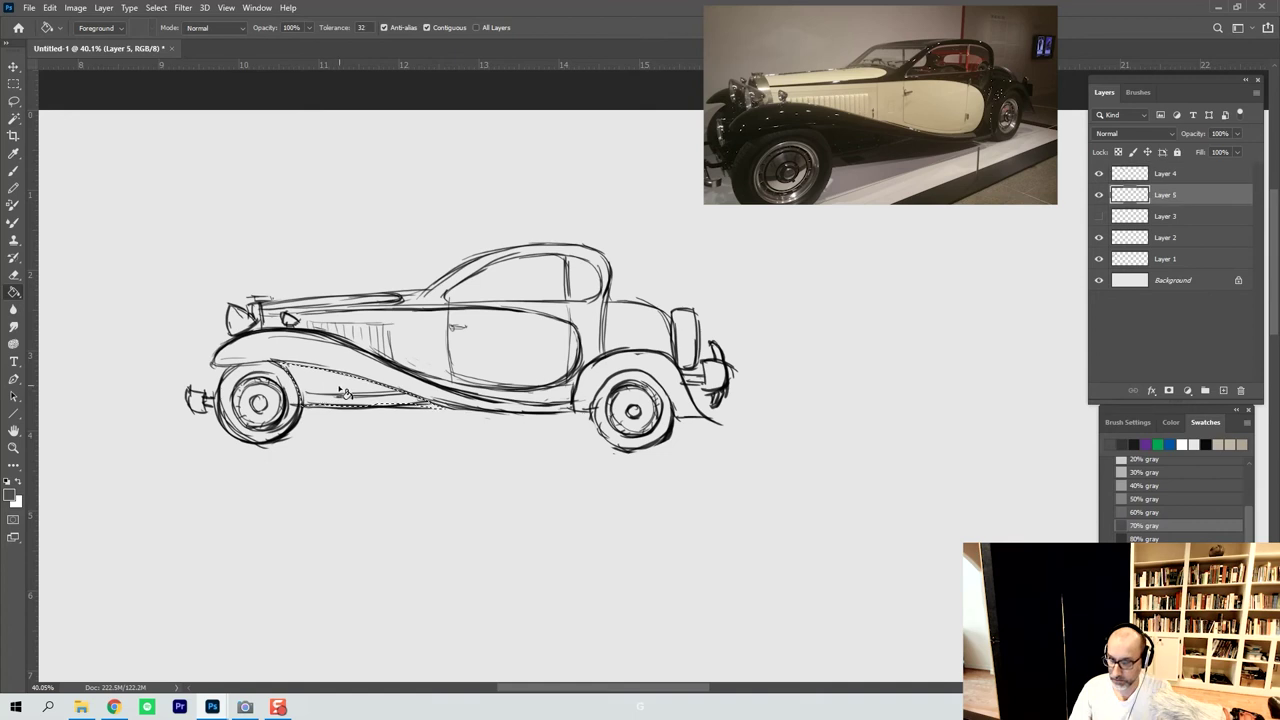
pyautogui.click(323, 386)
pyautogui.press('l')
pyautogui.hotkey('ctrl', 'd')
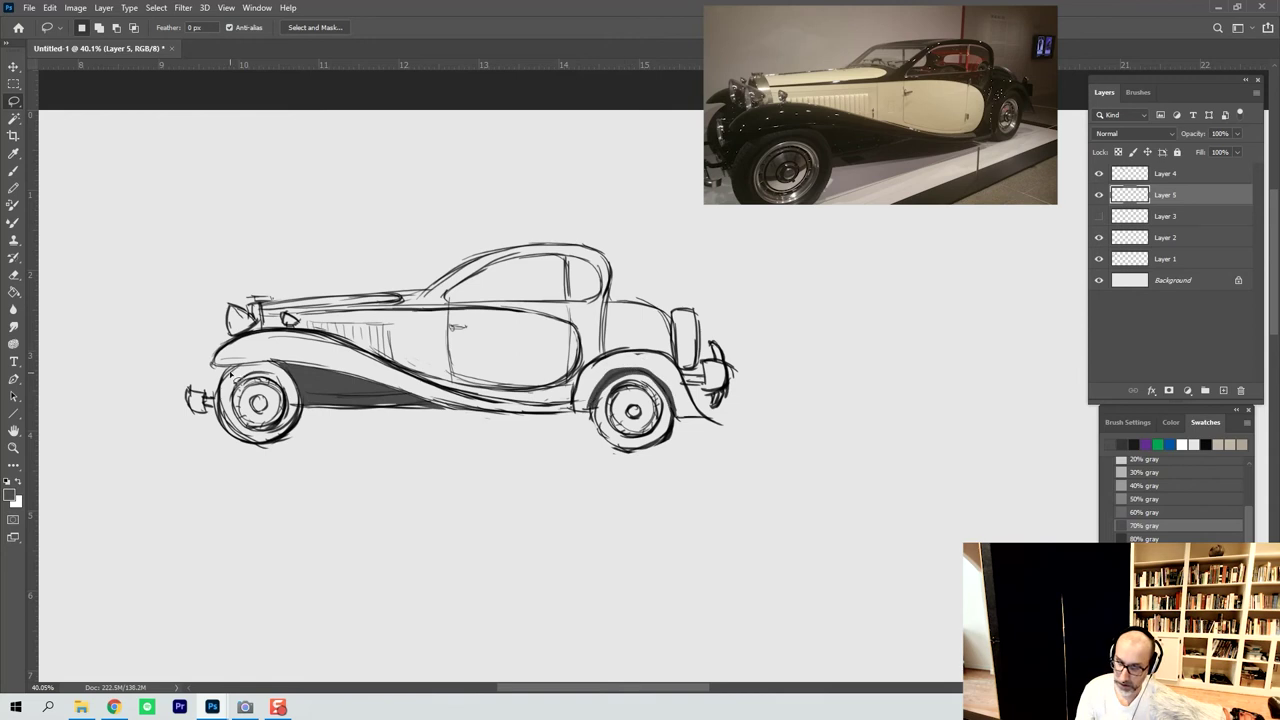
# Fill the front wheel with 70% gray on Layer 5, and clear the rim area so only the tire is shaded.
pyautogui.moveTo(233, 376)
pyautogui.mouseDown()
pyautogui.moveTo(230, 440)
pyautogui.moveTo(258, 452)
pyautogui.moveTo(302, 428)
pyautogui.moveTo(298, 384)
pyautogui.moveTo(262, 366)
pyautogui.moveTo(232, 377)
pyautogui.mouseUp()
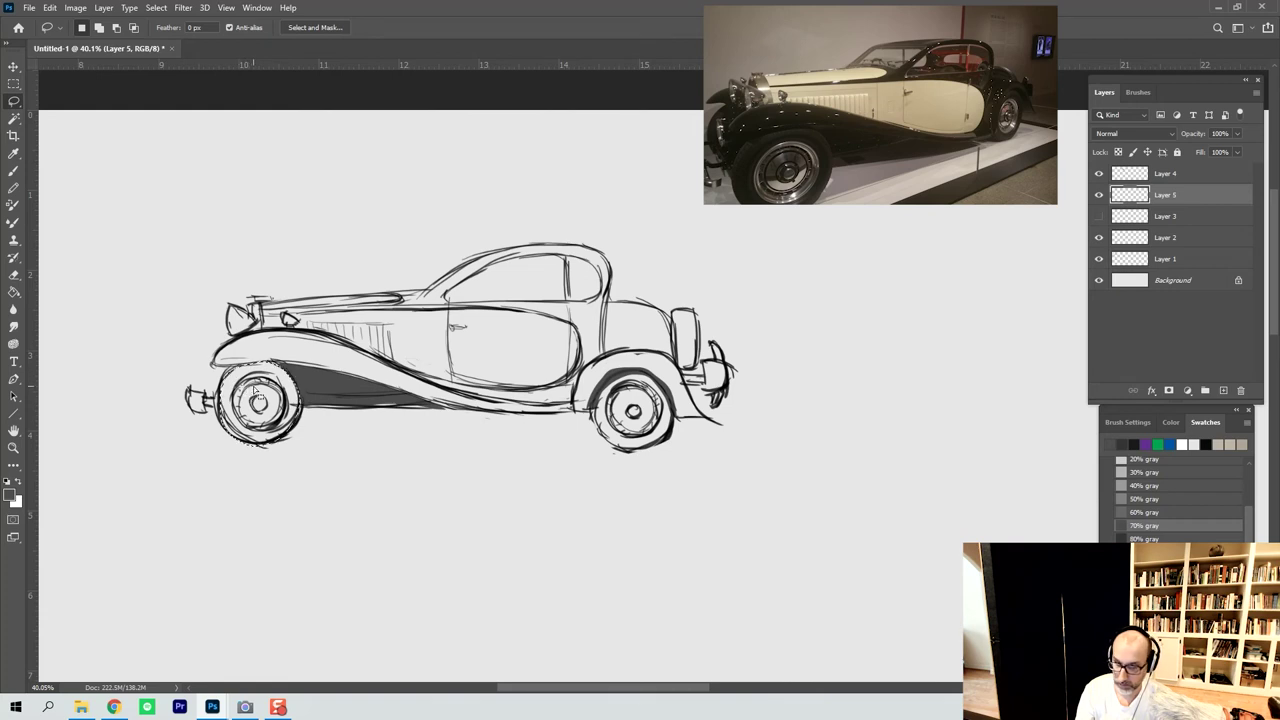
pyautogui.press('g')
pyautogui.click(258, 384)
pyautogui.press('l')
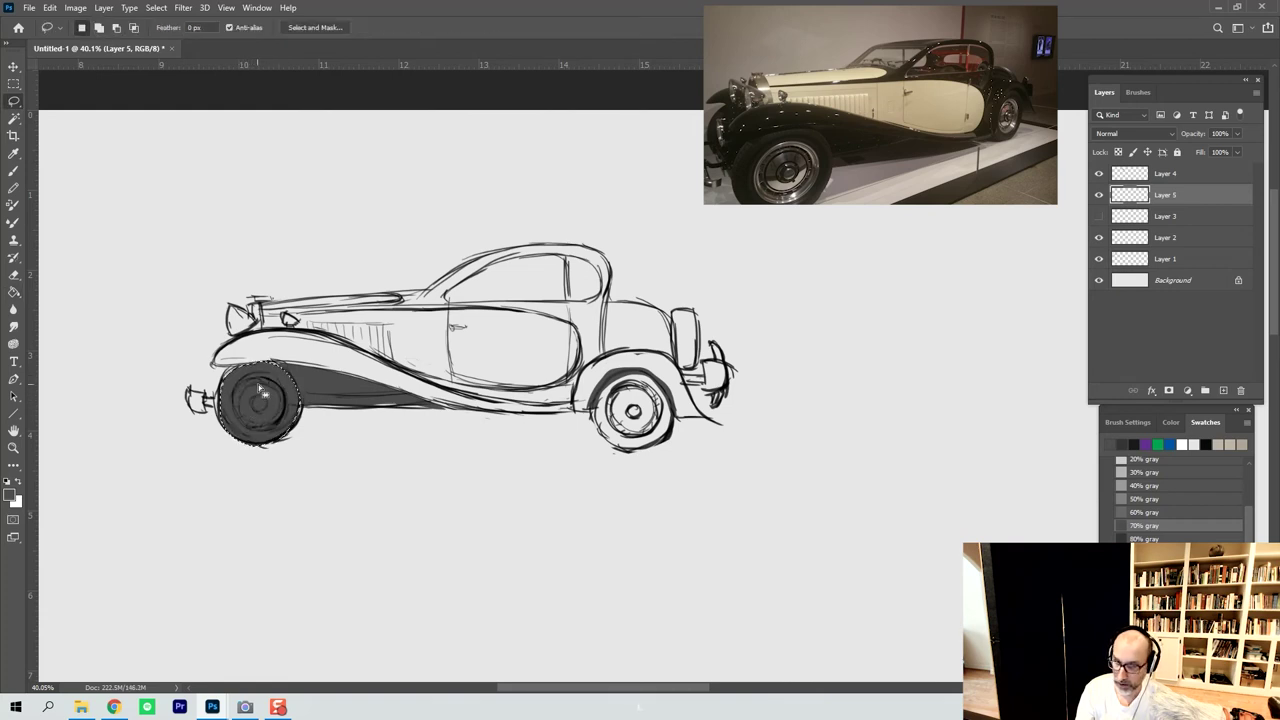
pyautogui.moveTo(264, 388)
pyautogui.mouseDown()
pyautogui.moveTo(235, 412)
pyautogui.moveTo(258, 432)
pyautogui.moveTo(286, 420)
pyautogui.moveTo(284, 386)
pyautogui.moveTo(246, 384)
pyautogui.moveTo(236, 410)
pyautogui.moveTo(262, 398)
pyautogui.mouseUp()
pyautogui.press('Delete')
pyautogui.hotkey('ctrl', 'd')
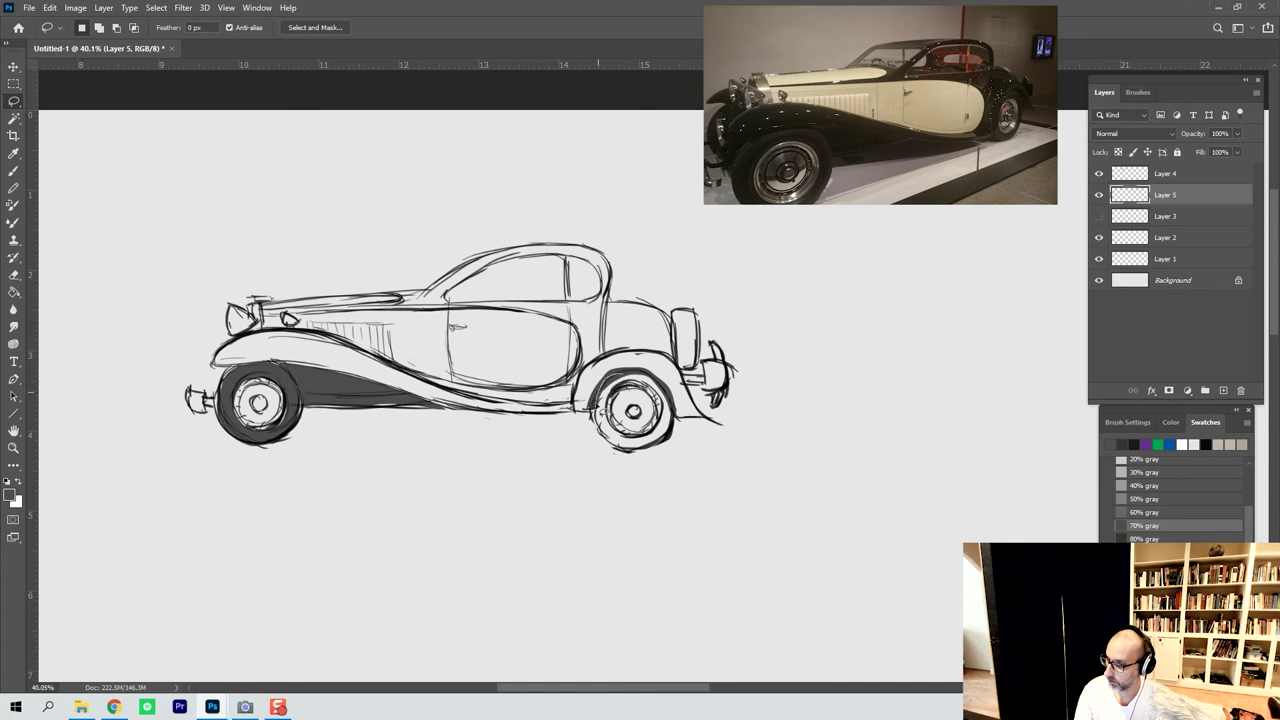
# Fill the rear wheel with 70% gray on Layer 5, and clear its rim area so only the tire is shaded.
pyautogui.moveTo(612, 447)
pyautogui.mouseDown()
pyautogui.moveTo(666, 450)
pyautogui.moveTo(681, 427)
pyautogui.moveTo(634, 379)
pyautogui.moveTo(610, 380)
pyautogui.moveTo(646, 390)
pyautogui.moveTo(639, 378)
pyautogui.moveTo(698, 425)
pyautogui.moveTo(610, 381)
pyautogui.moveTo(667, 388)
pyautogui.moveTo(679, 425)
pyautogui.moveTo(650, 456)
pyautogui.moveTo(616, 452)
pyautogui.moveTo(599, 415)
pyautogui.moveTo(632, 378)
pyautogui.mouseUp()
pyautogui.press('g')
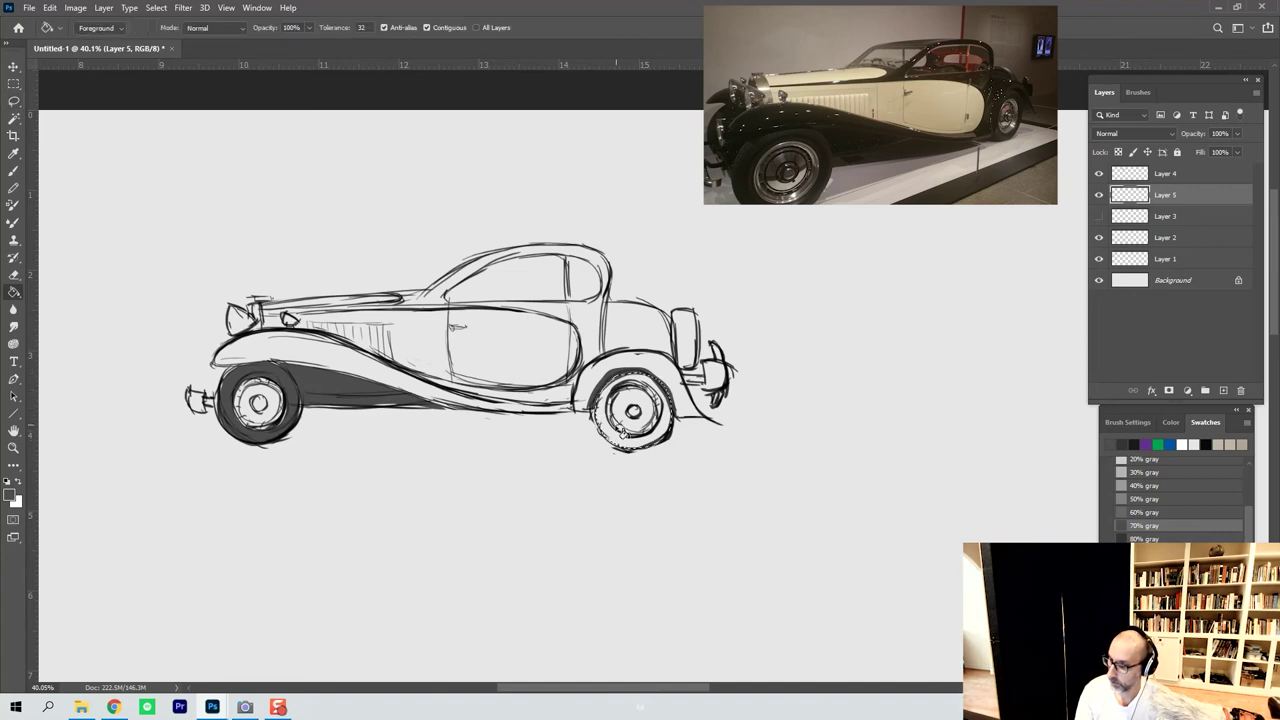
pyautogui.click(641, 442)
pyautogui.press('l')
pyautogui.click(601, 475)
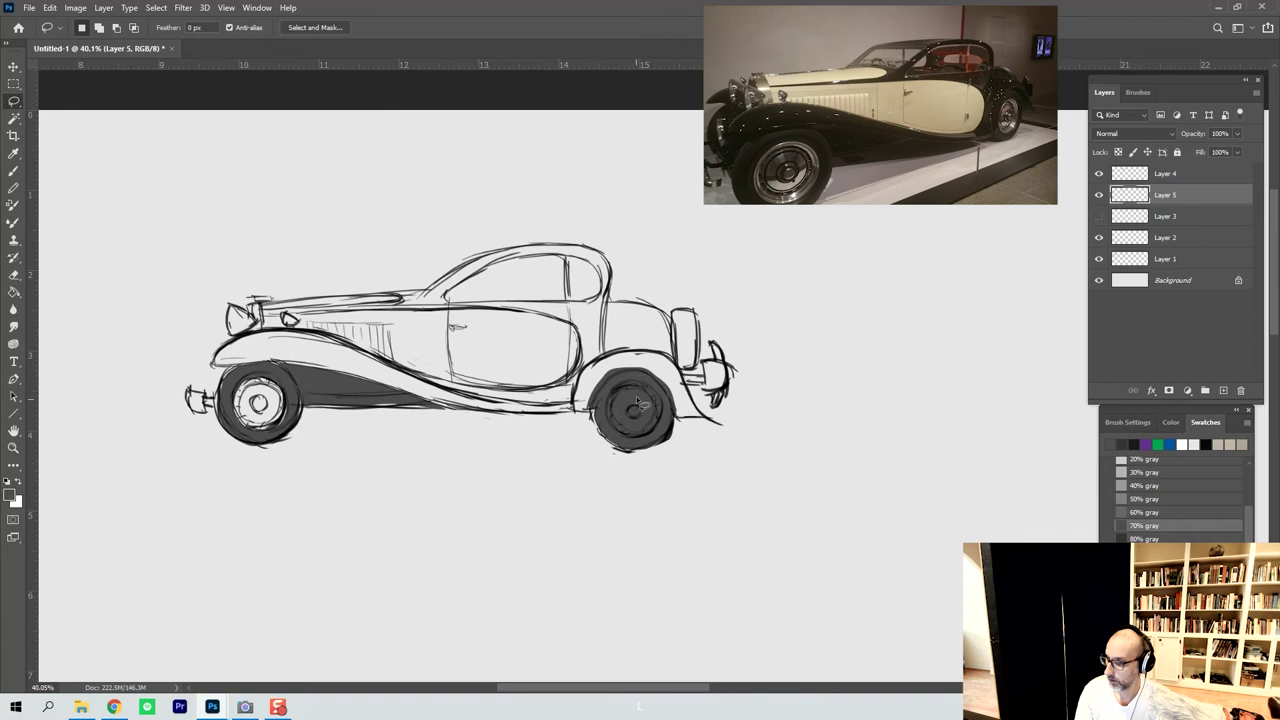
pyautogui.moveTo(621, 391)
pyautogui.mouseDown()
pyautogui.moveTo(619, 428)
pyautogui.moveTo(651, 437)
pyautogui.moveTo(662, 404)
pyautogui.moveTo(623, 390)
pyautogui.mouseUp()
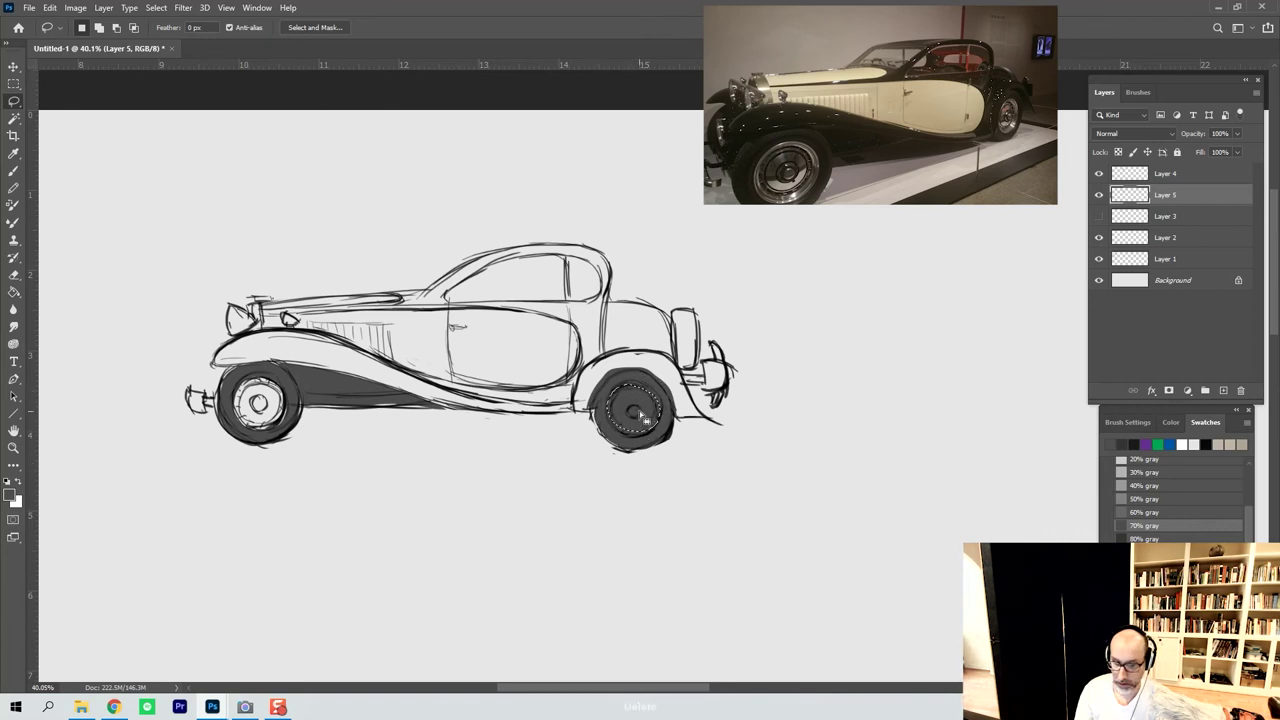
pyautogui.press('Delete')
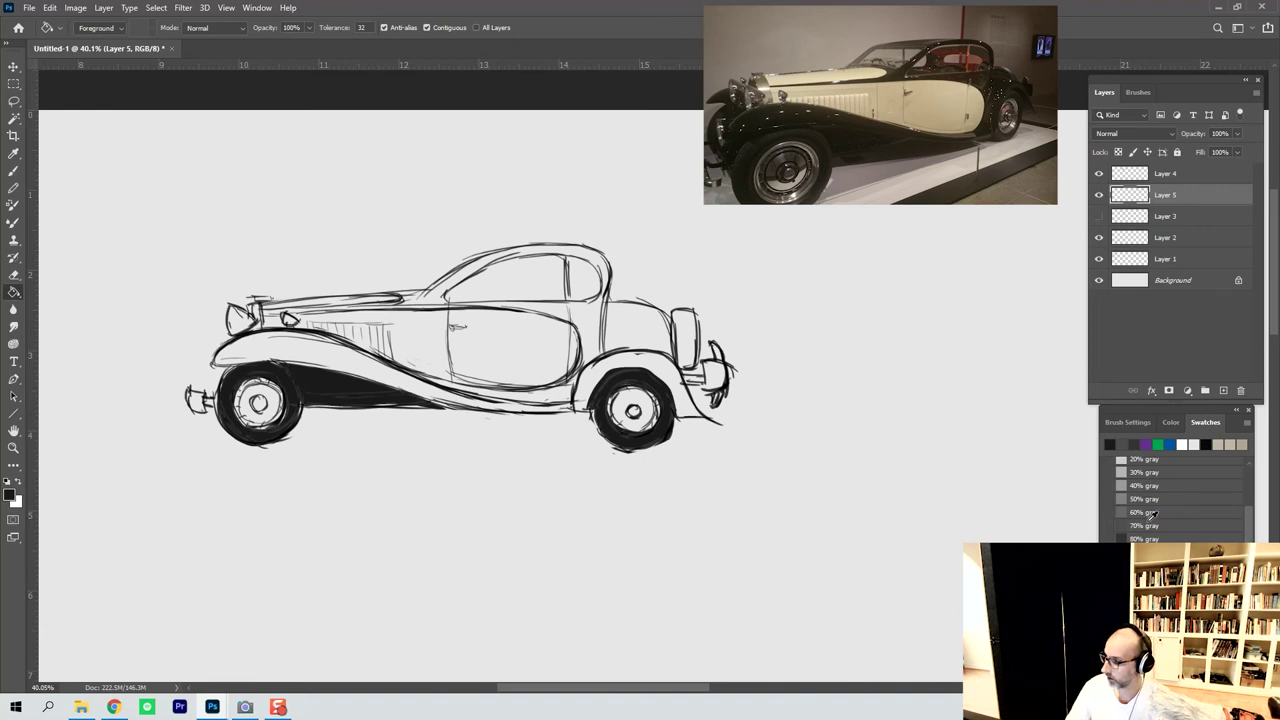
# Fill a shadow band along the lower edge of the front fender's long sweep with 80% gray.
pyautogui.click(1144, 531)
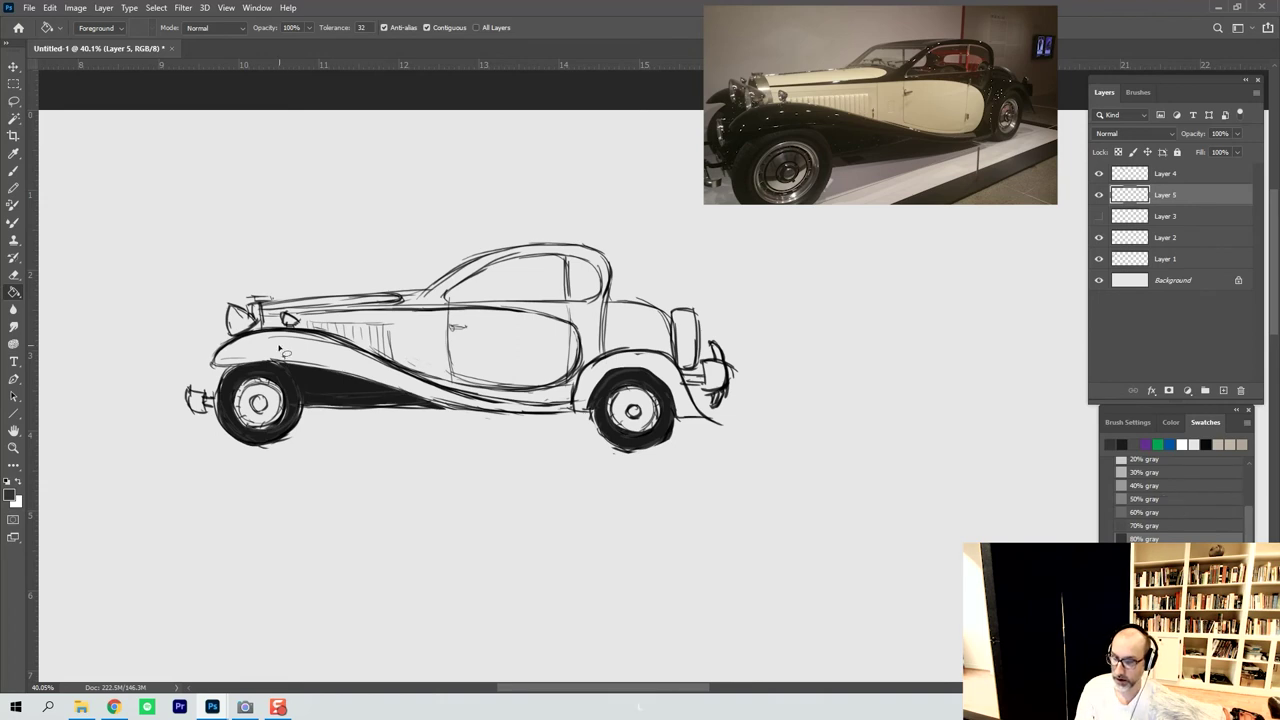
pyautogui.press('l')
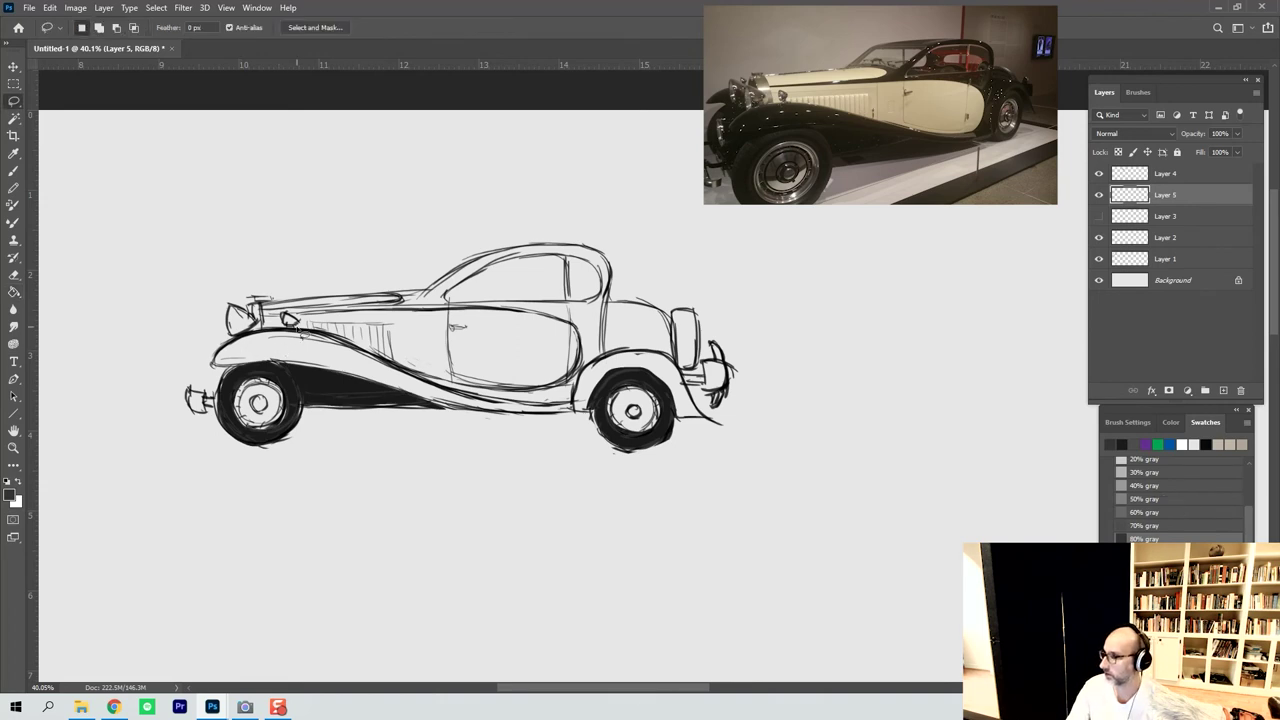
pyautogui.keyDown('alt'); pyautogui.click(1099, 174); pyautogui.keyUp('alt')
pyautogui.keyDown('alt'); pyautogui.click(1099, 174); pyautogui.keyUp('alt')
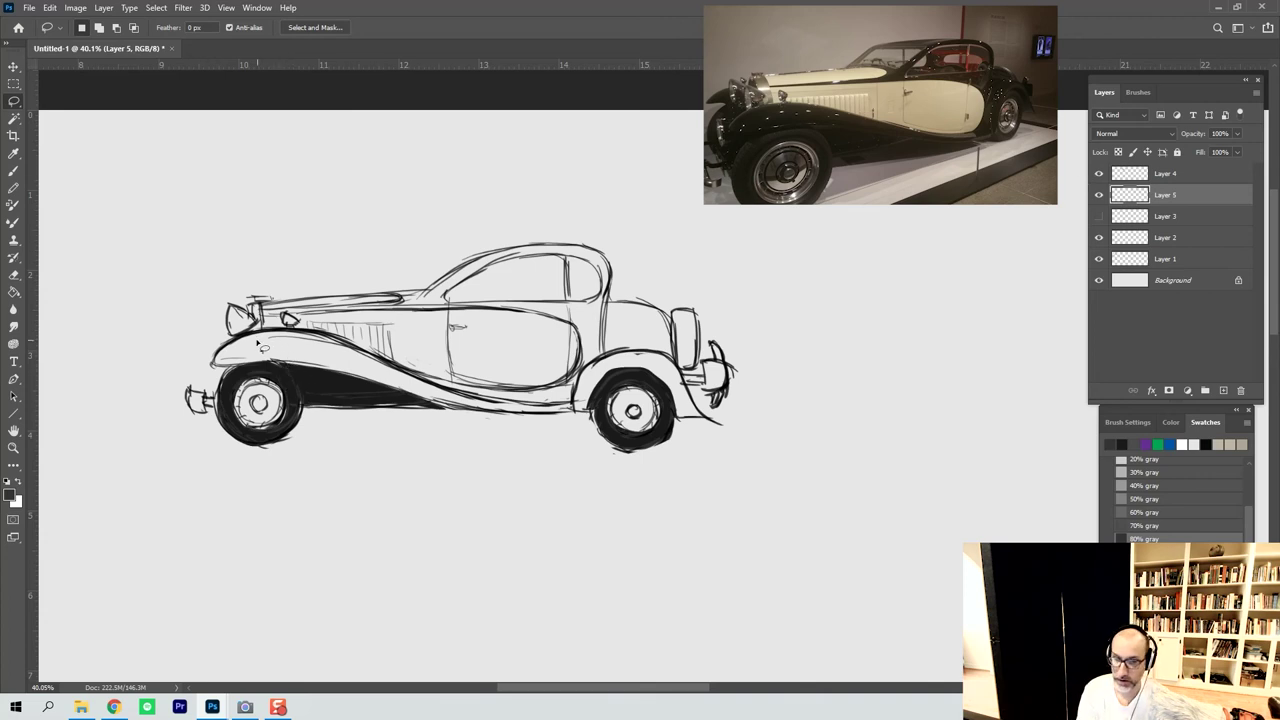
pyautogui.moveTo(228, 358)
pyautogui.mouseDown()
pyautogui.moveTo(320, 361)
pyautogui.moveTo(447, 409)
pyautogui.moveTo(511, 413)
pyautogui.moveTo(325, 353)
pyautogui.moveTo(232, 358)
pyautogui.mouseUp()
pyautogui.press('g')
pyautogui.click(376, 380)
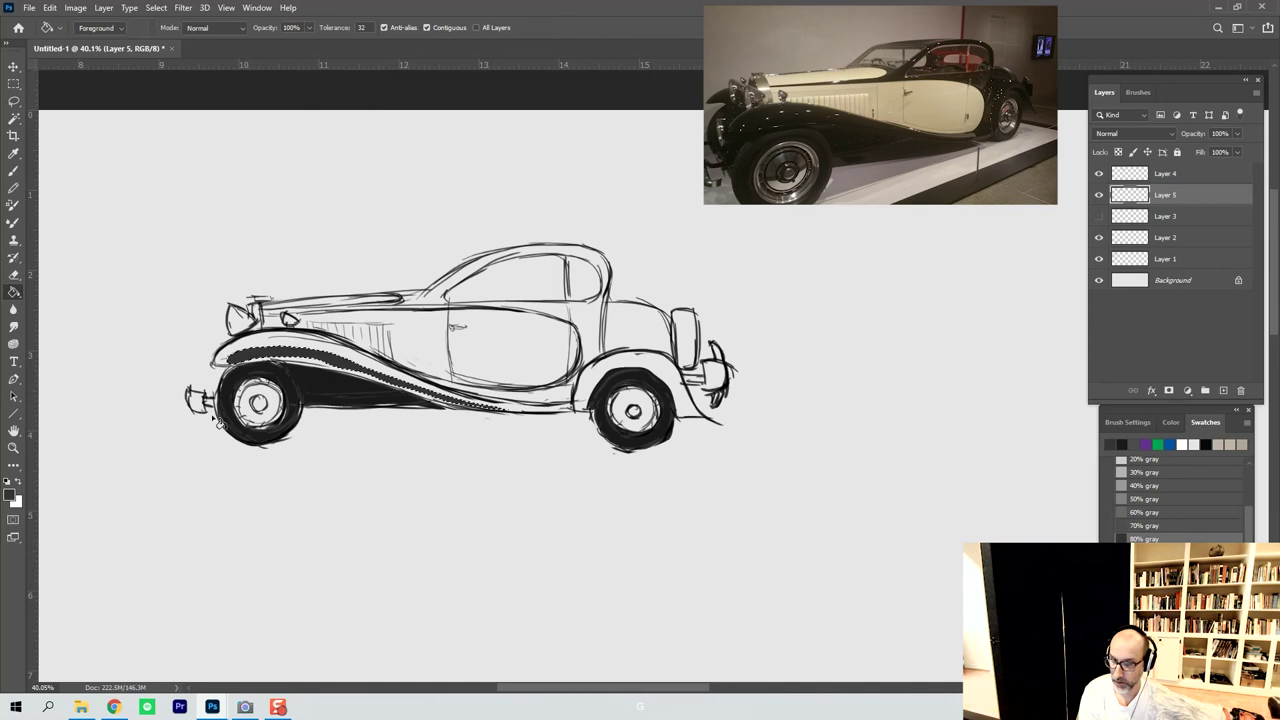
pyautogui.press('l')
pyautogui.hotkey('ctrl', 'd')
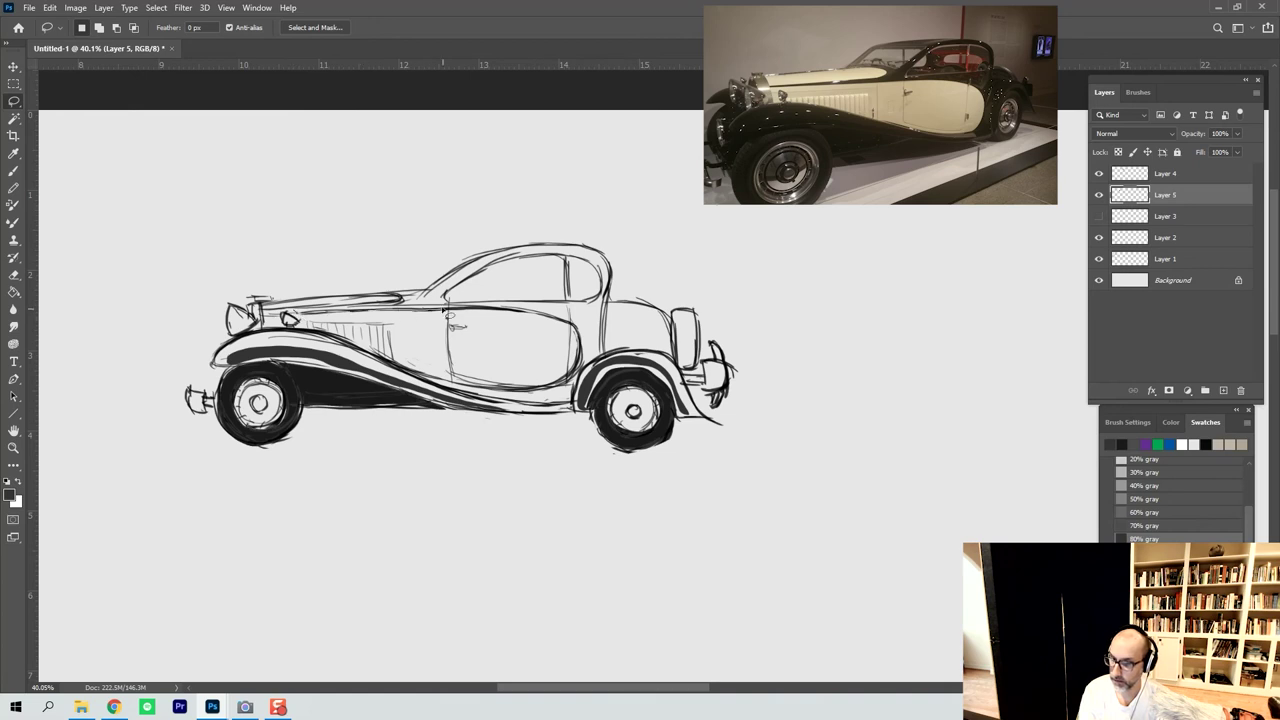
# Fill thin shadow strips along the hood's side, the beltline and the curved rear deck with 80% gray.
pyautogui.moveTo(397, 312); pyautogui.dragTo(296, 314)
pyautogui.press('g')
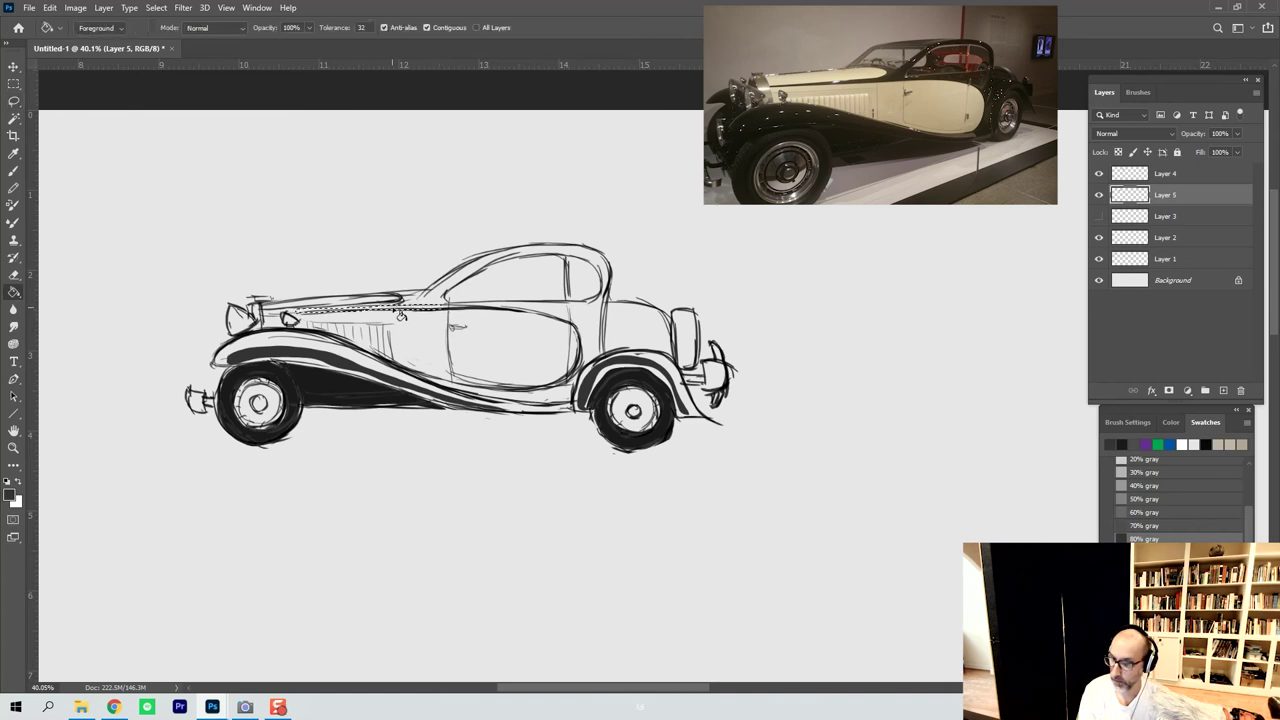
pyautogui.press('l')
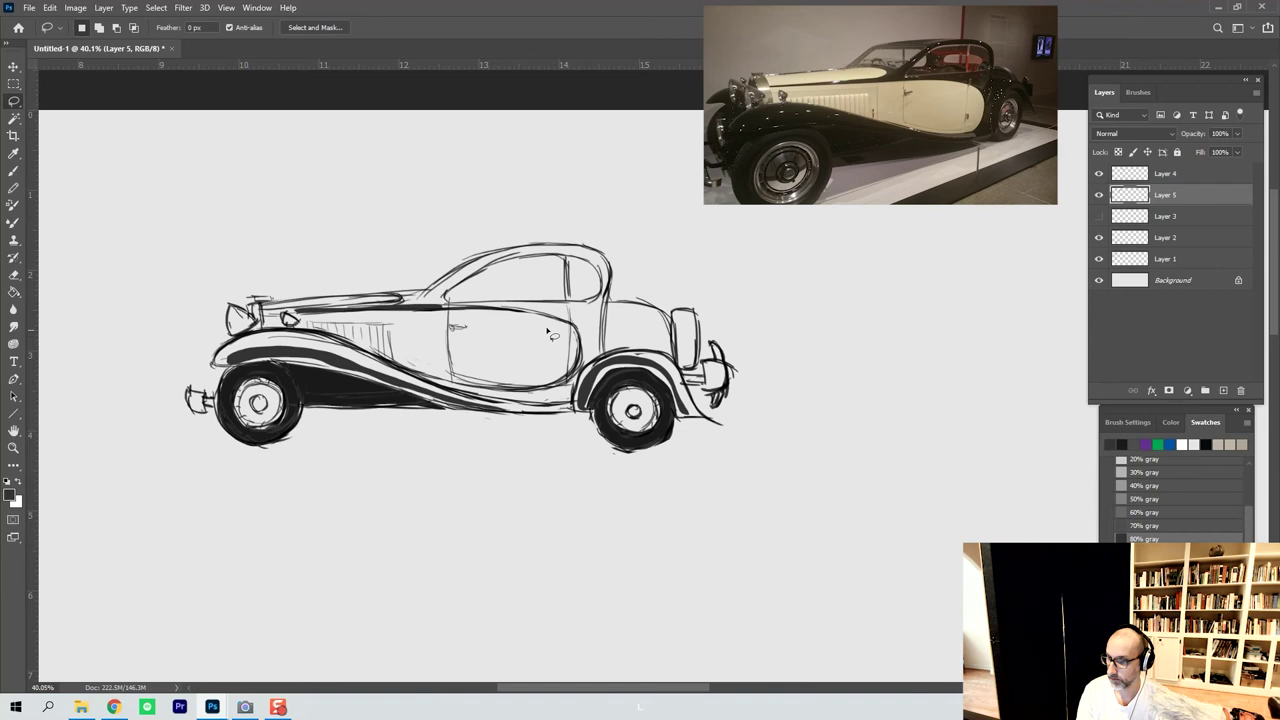
pyautogui.moveTo(500, 306)
pyautogui.mouseDown()
pyautogui.moveTo(646, 311)
pyautogui.moveTo(672, 326)
pyautogui.moveTo(490, 308)
pyautogui.mouseUp()
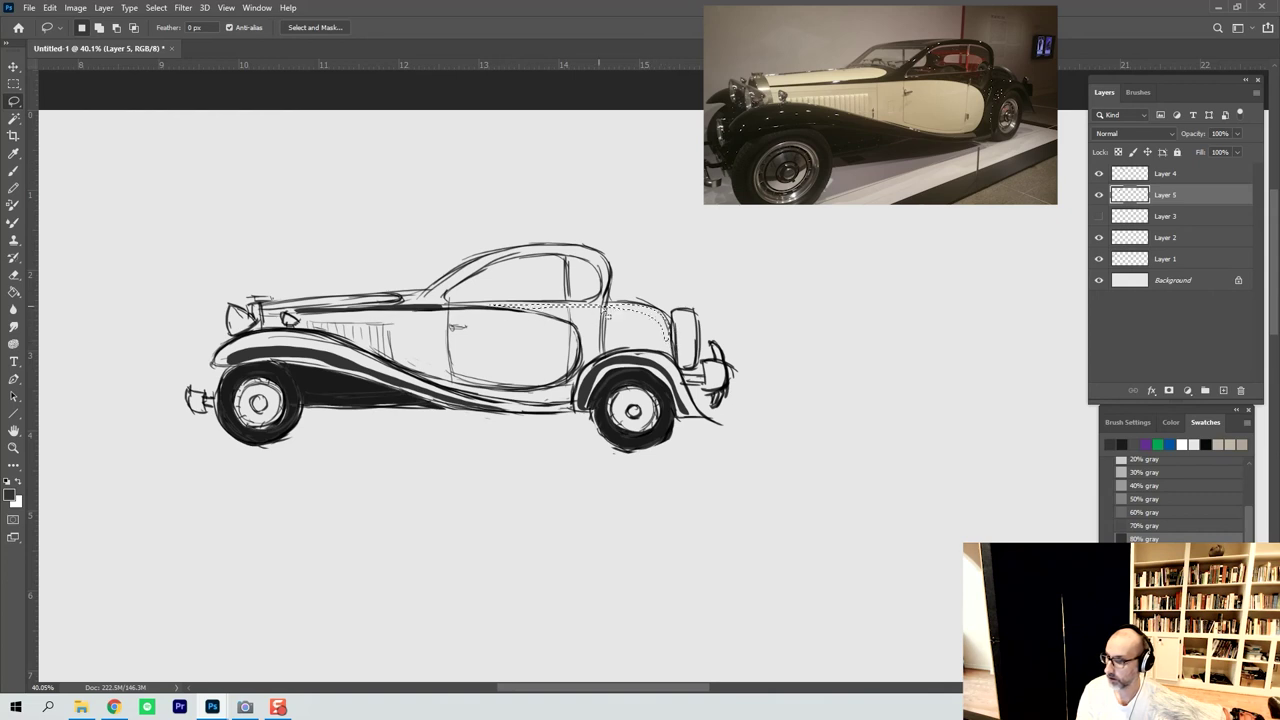
pyautogui.press('g')
pyautogui.click(643, 311)
pyautogui.press('l')
pyautogui.click(725, 285)
# Fill the rear-mounted spare wheel with 80% gray.
pyautogui.moveTo(674, 318)
pyautogui.mouseDown()
pyautogui.moveTo(693, 376)
pyautogui.moveTo(711, 346)
pyautogui.moveTo(677, 311)
pyautogui.mouseUp()
pyautogui.press('g')
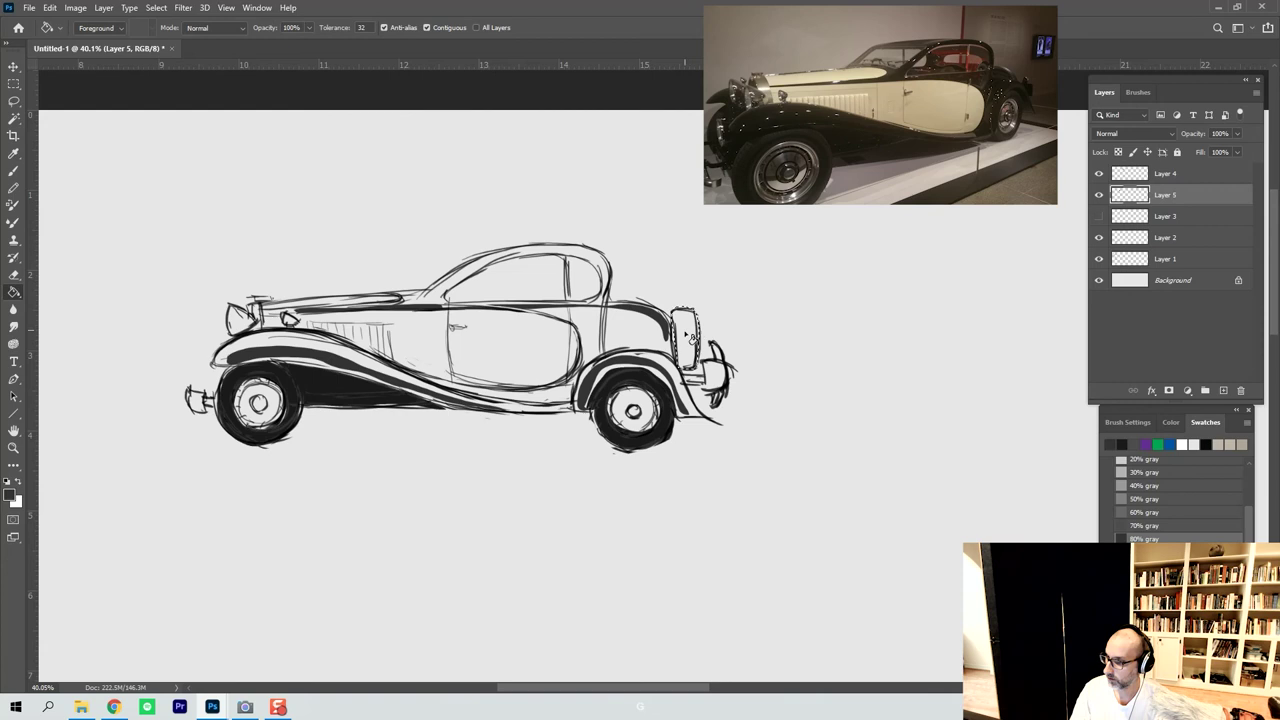
pyautogui.click(697, 328)
pyautogui.hotkey('ctrl', 'd')
# Fill a narrow shadow band along the roof just above the side windows with 80% gray.
pyautogui.press('l')
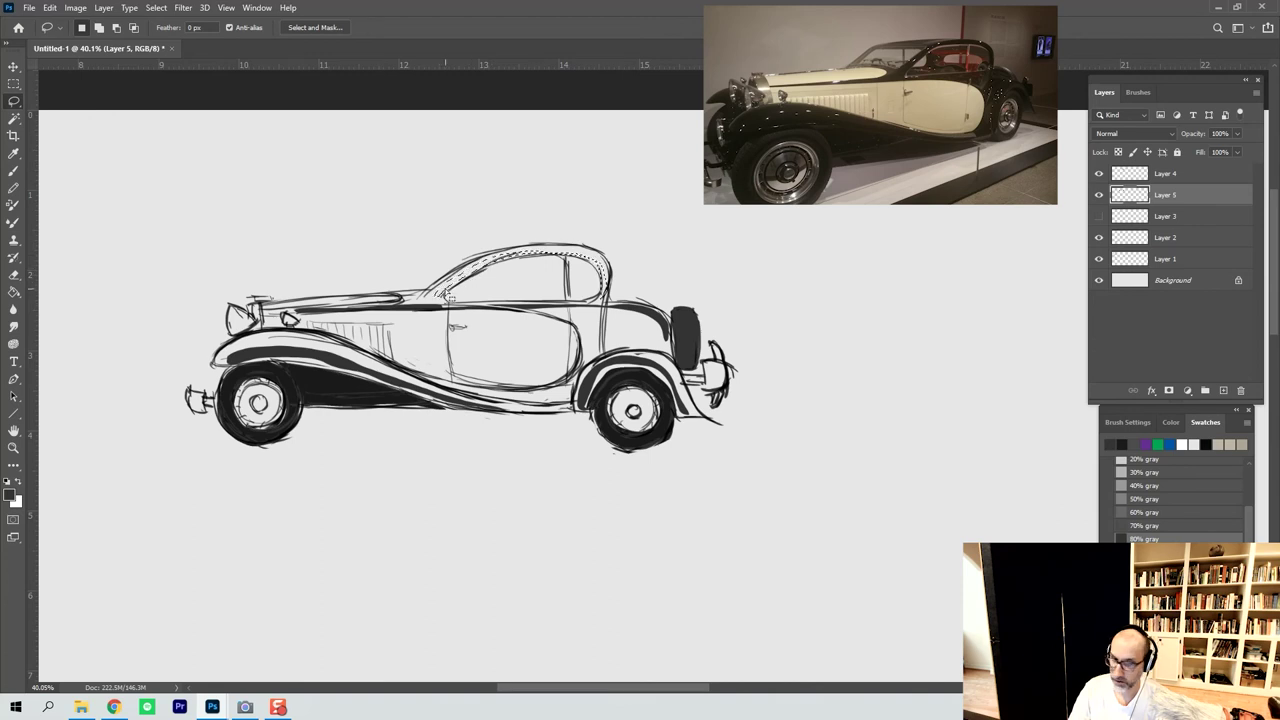
pyautogui.press('g')
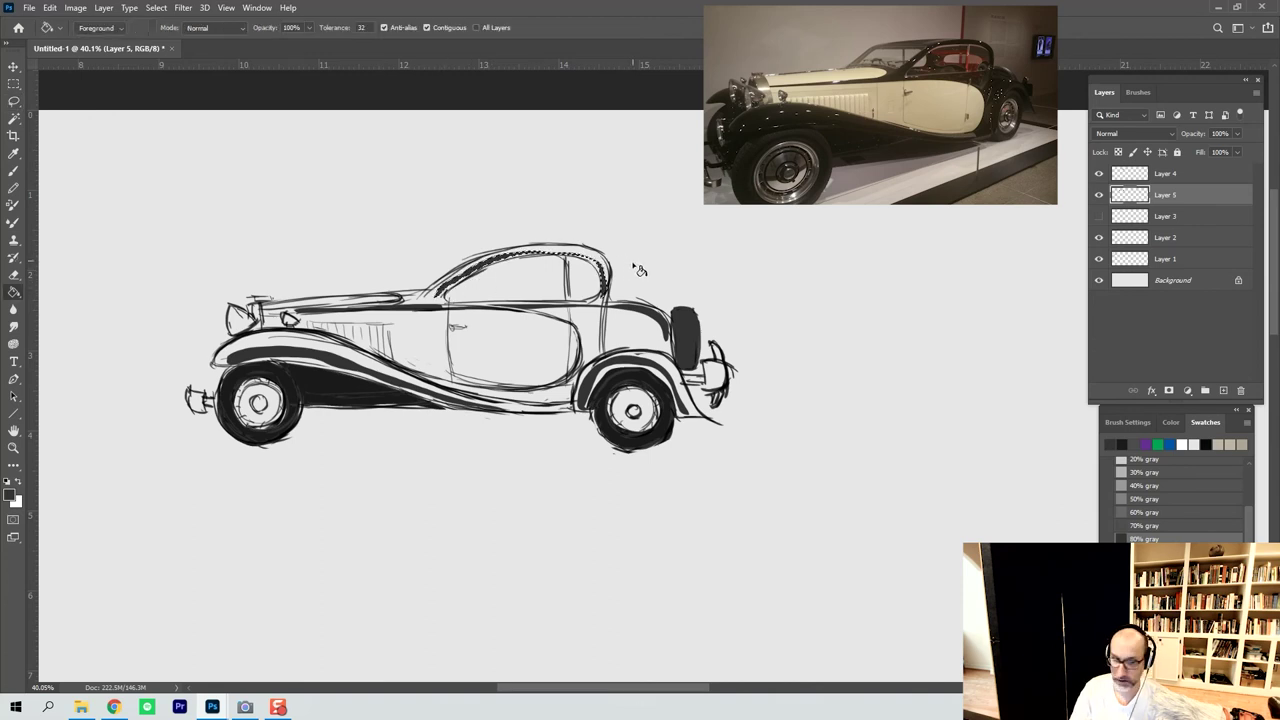
pyautogui.press('l')
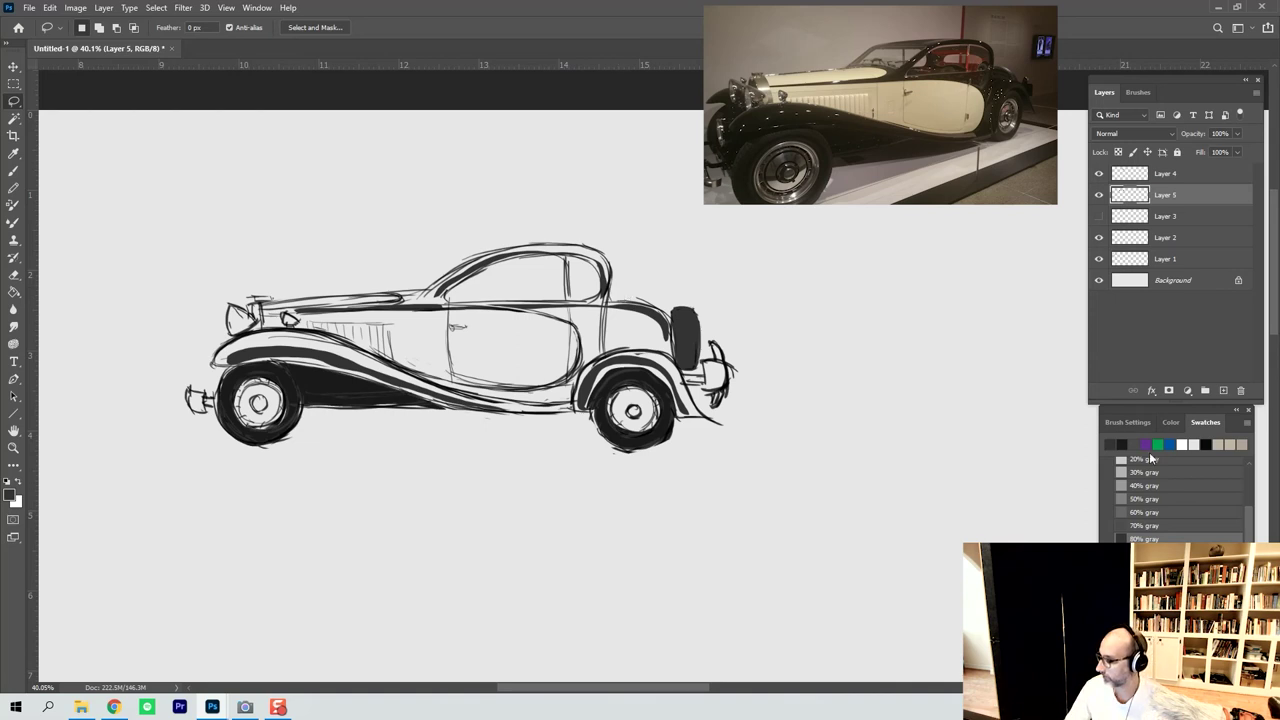
# Set the foreground color to pure white and fill a highlight inside the front headlight.
pyautogui.scroll(-2, 1176, 504)
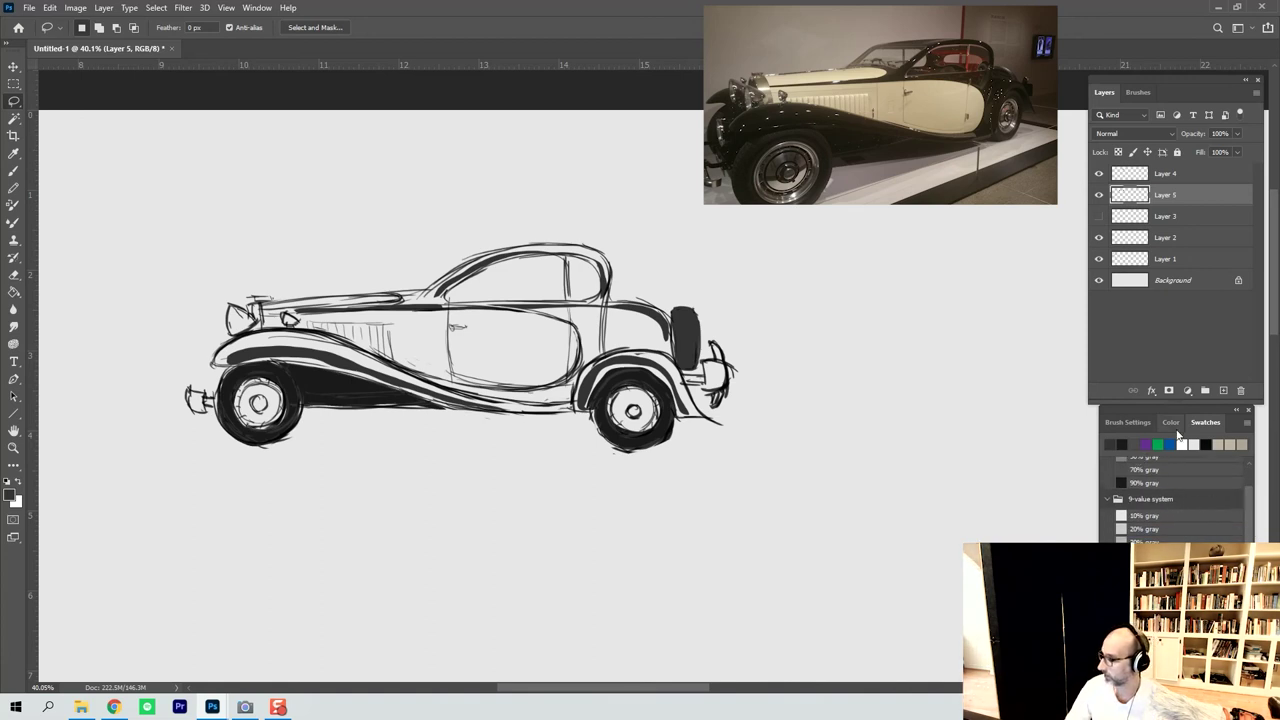
pyautogui.click(1170, 422)
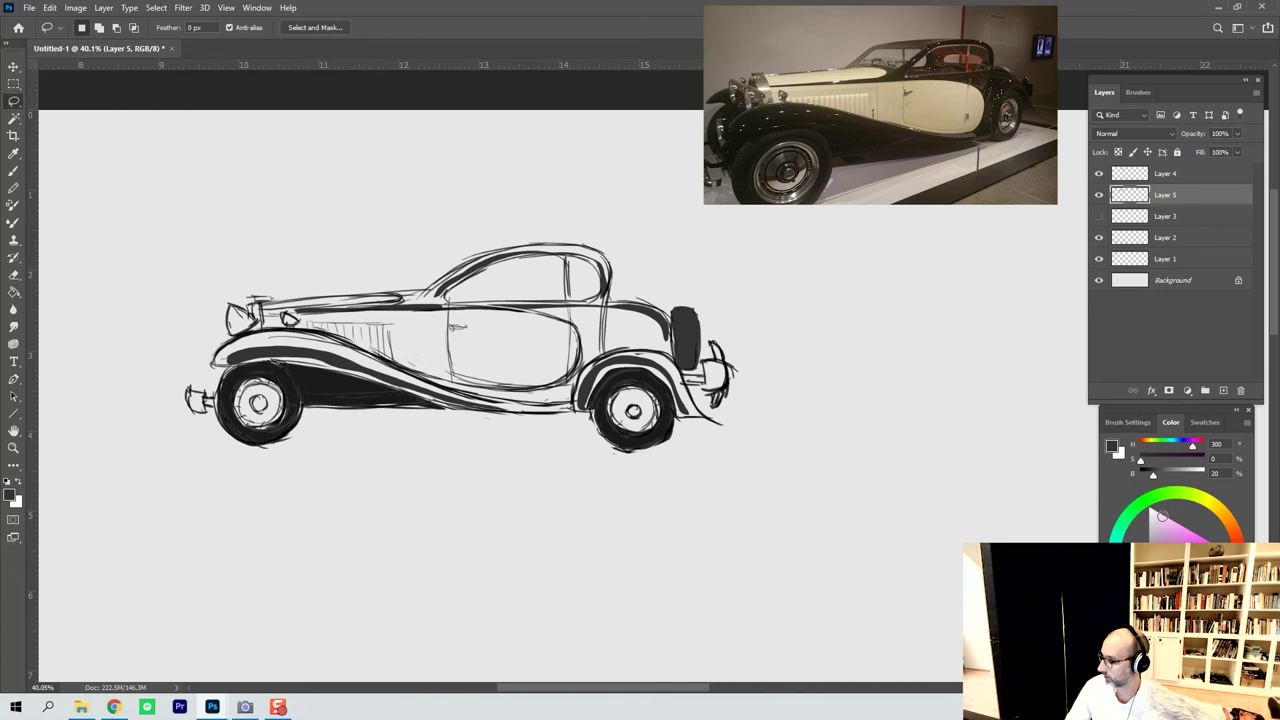
pyautogui.click(1150, 509)
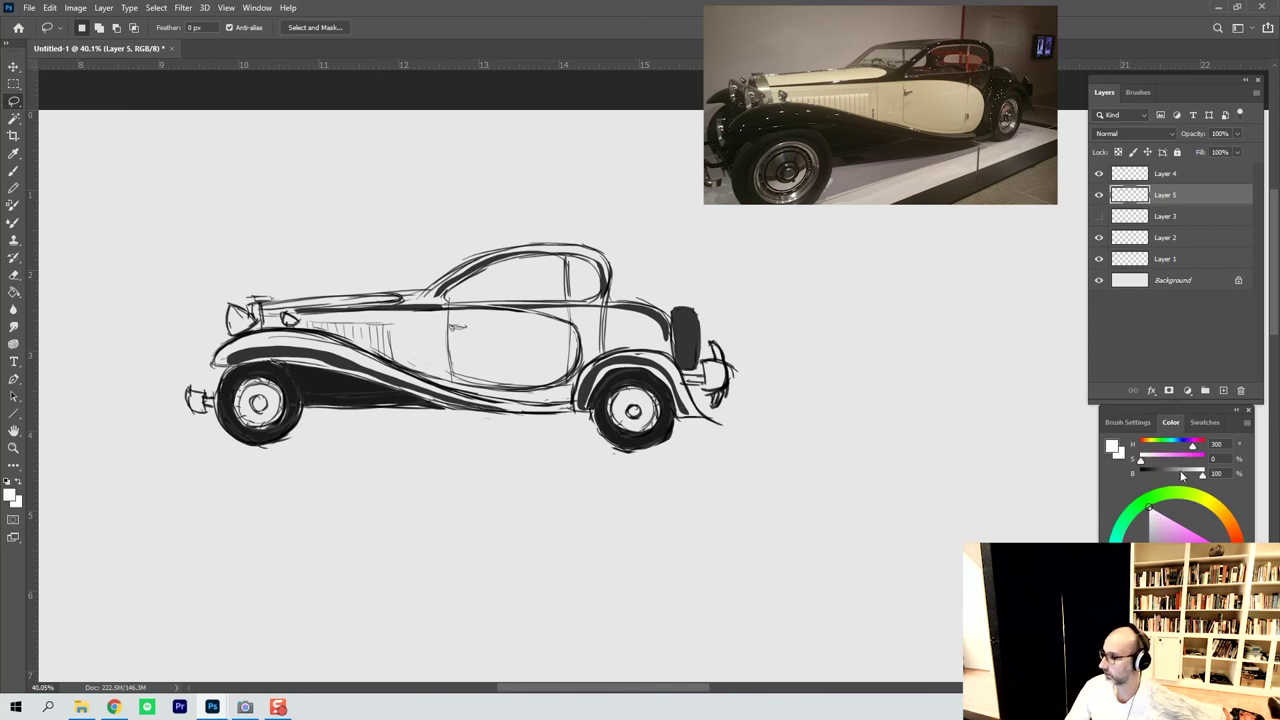
pyautogui.click(1205, 423)
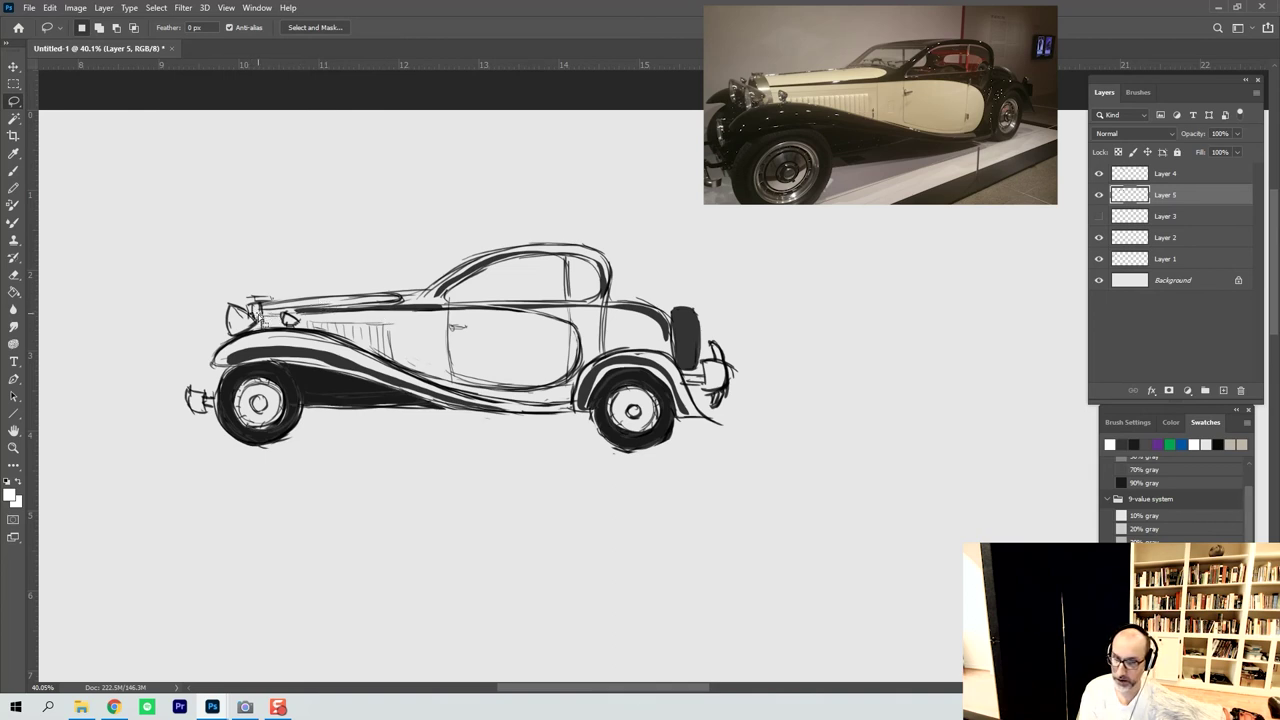
pyautogui.press('g')
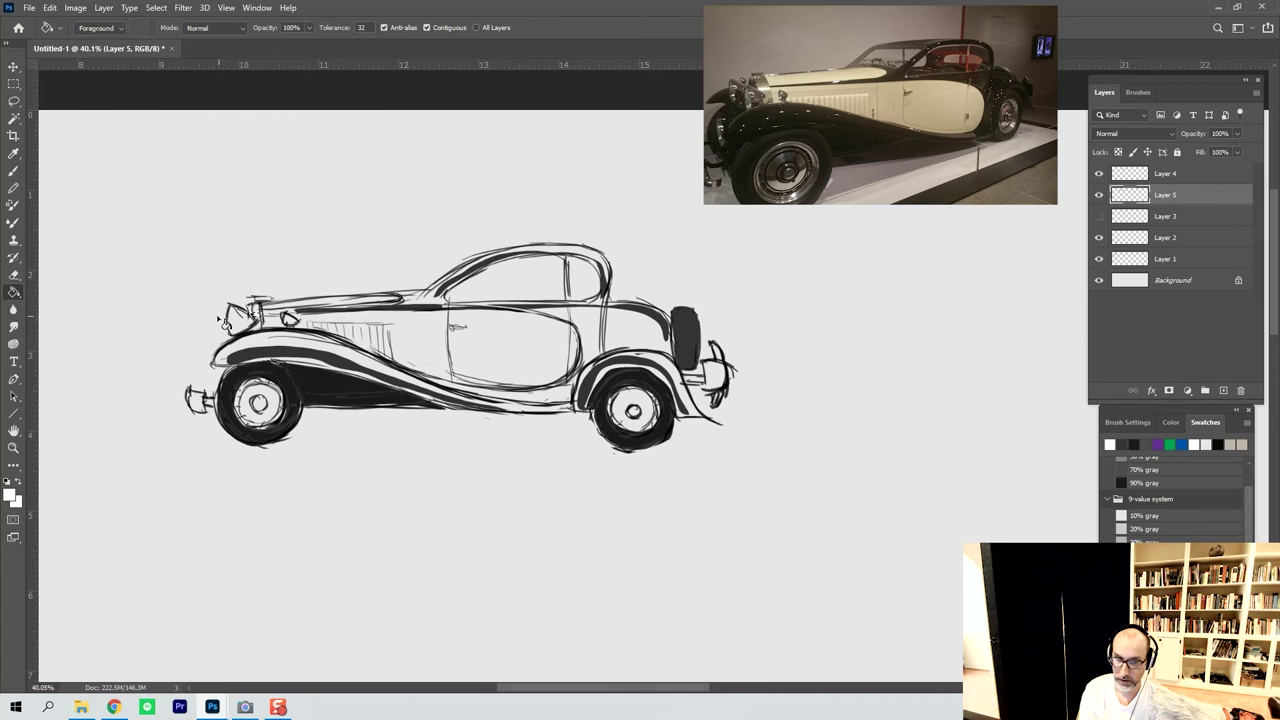
# Fill elongated white highlights along the top of the front fender.
pyautogui.press('l')
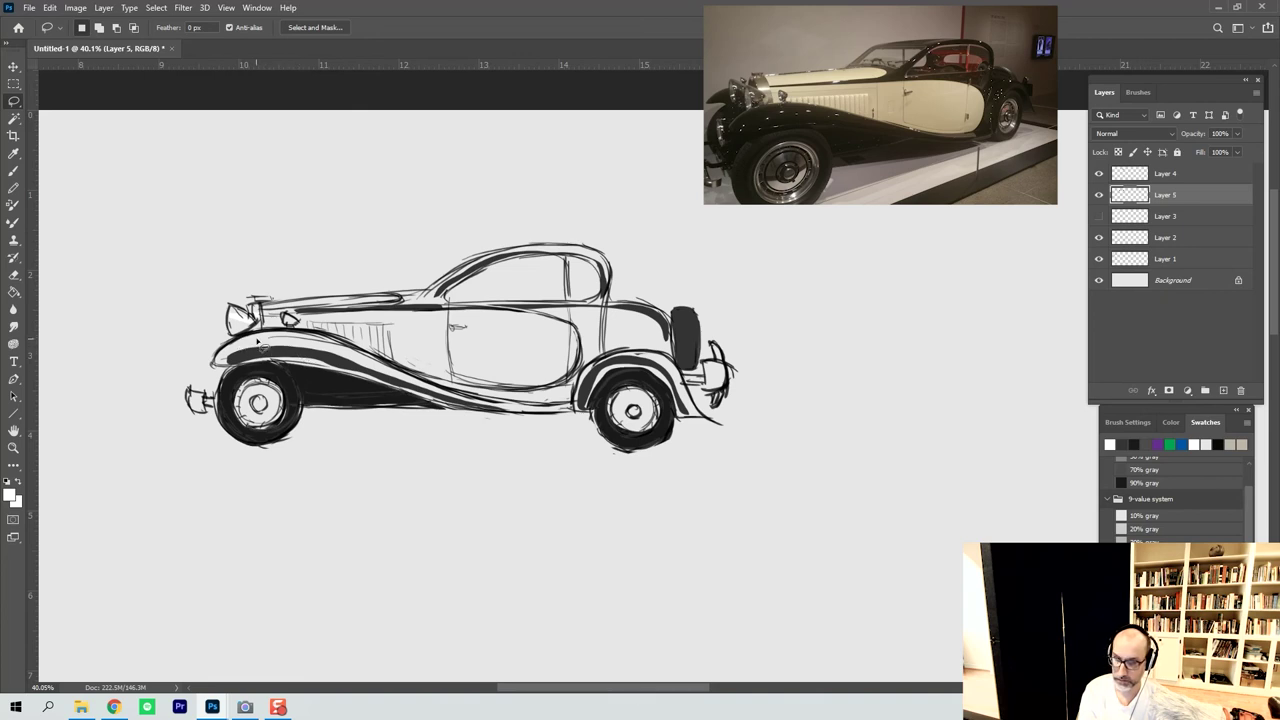
pyautogui.press('g')
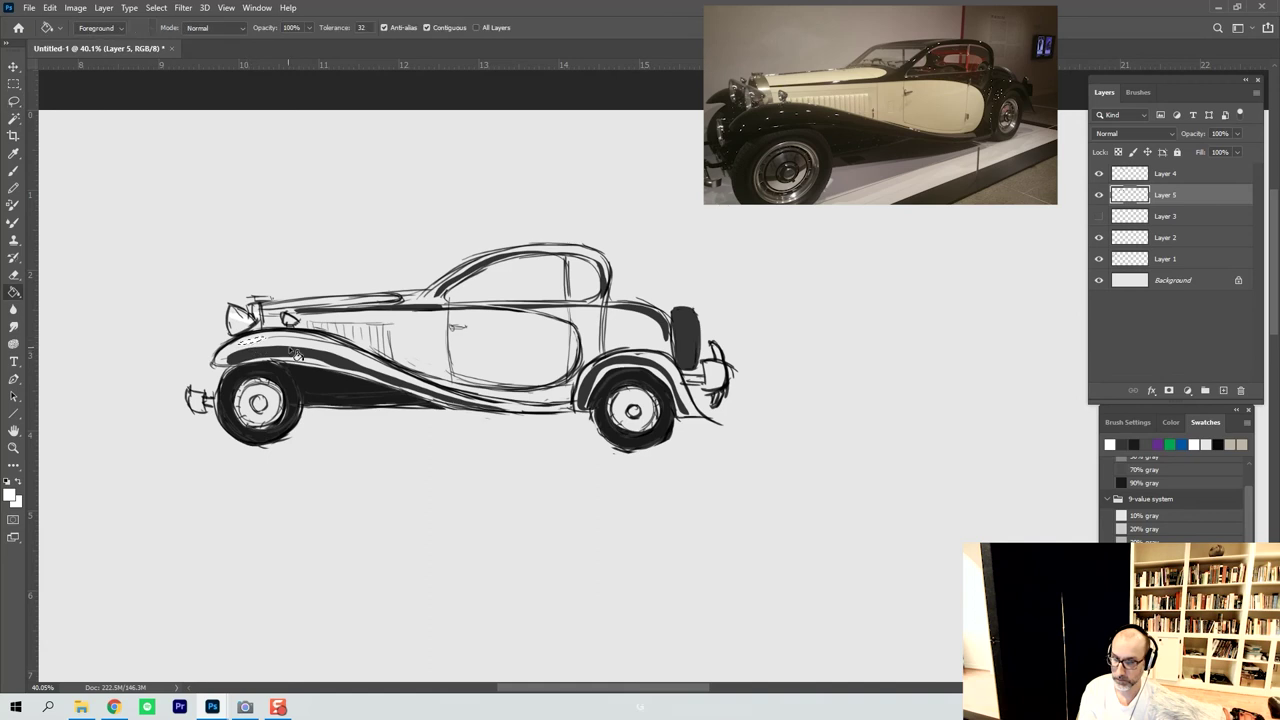
pyautogui.press('l')
pyautogui.press('g')
pyautogui.click(303, 341)
pyautogui.hotkey('ctrl', 'd')
# Fill white highlights on the rear fender's arch and along the front and rear curves of the roof.
pyautogui.press('l')
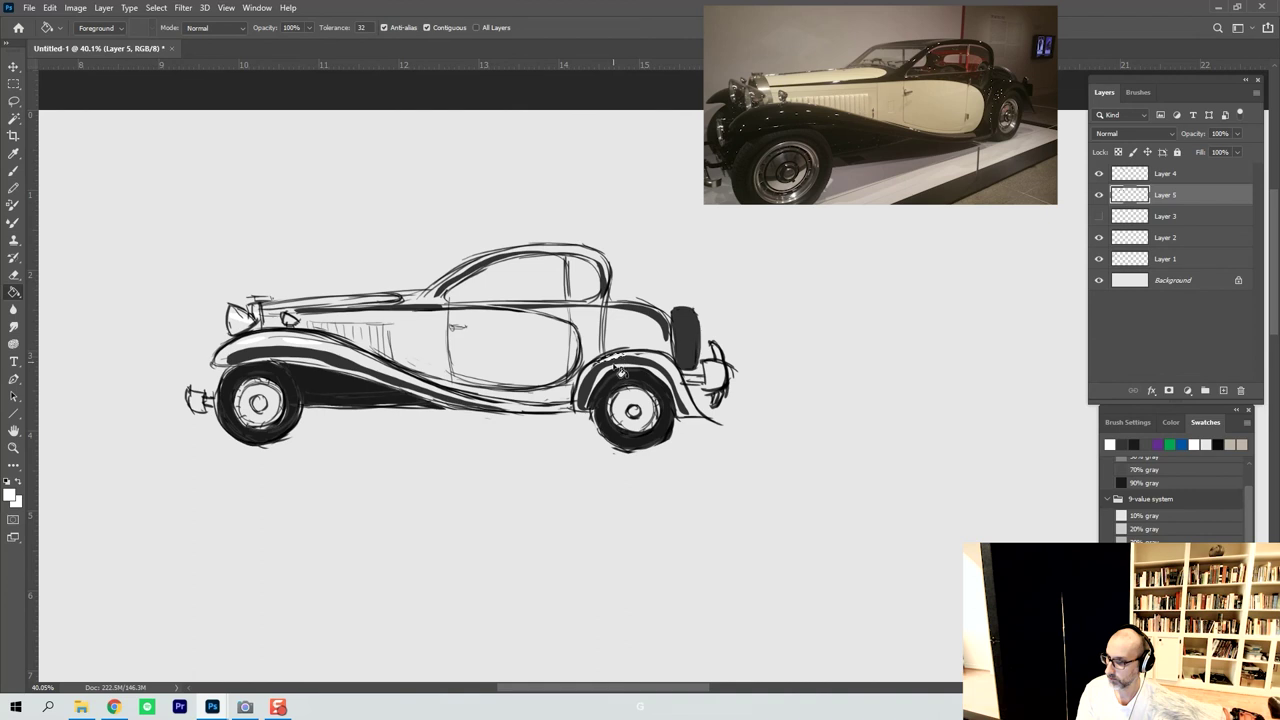
pyautogui.press('l')
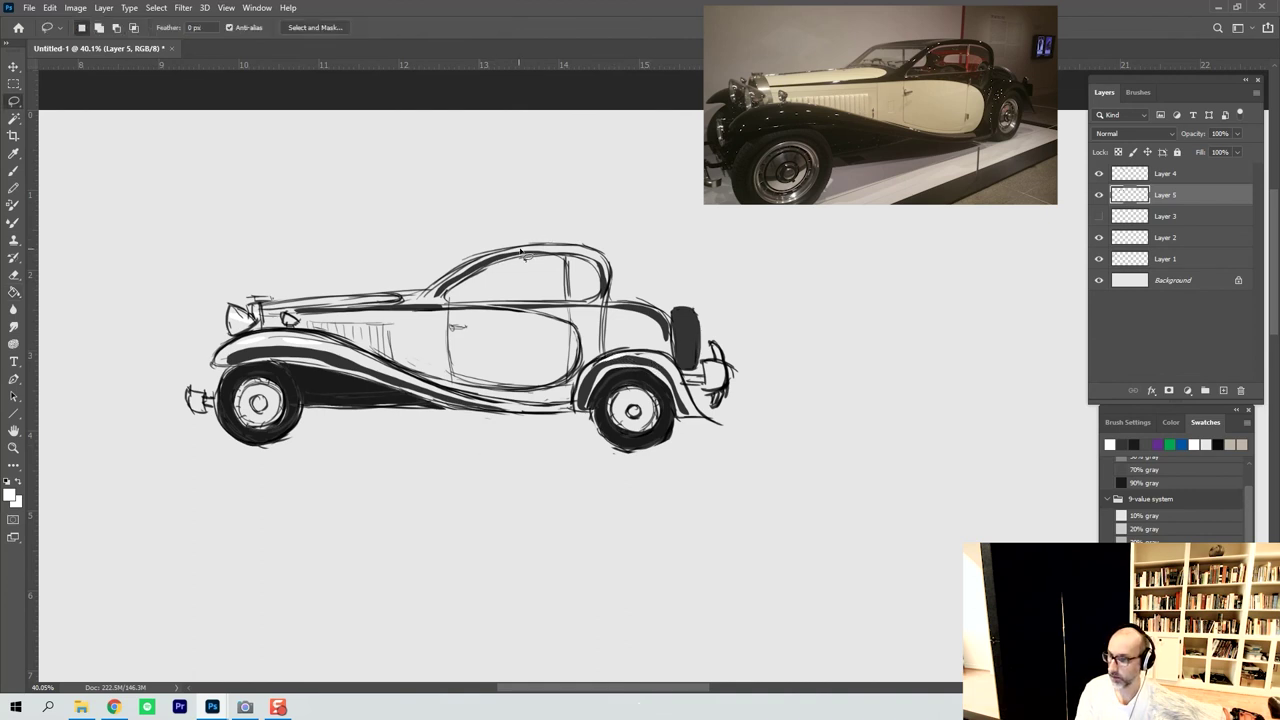
pyautogui.press('g')
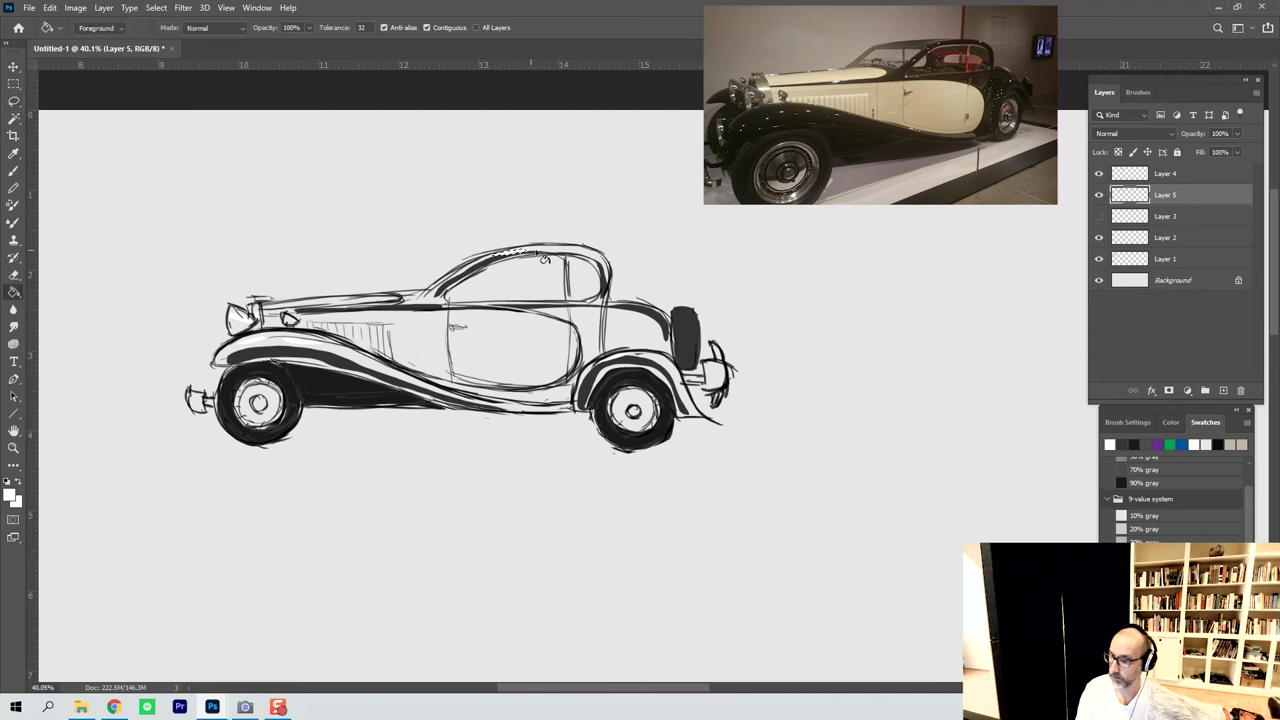
pyautogui.press('l')
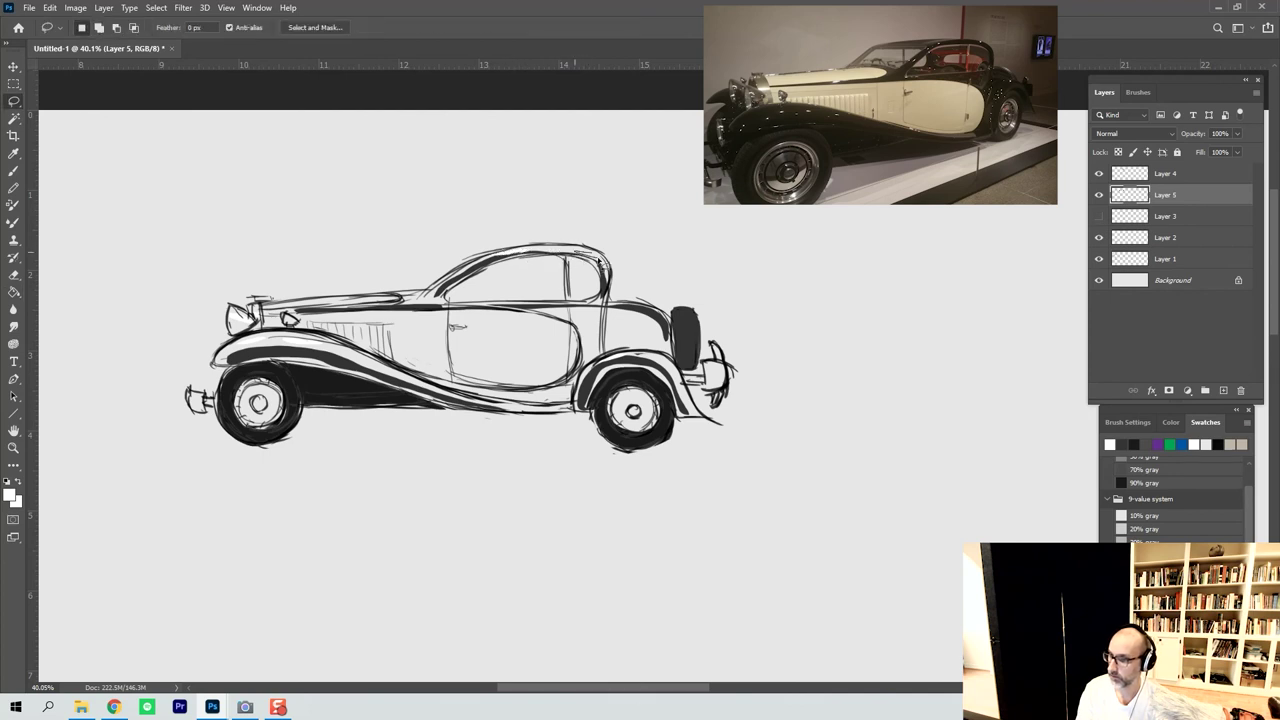
pyautogui.press('g')
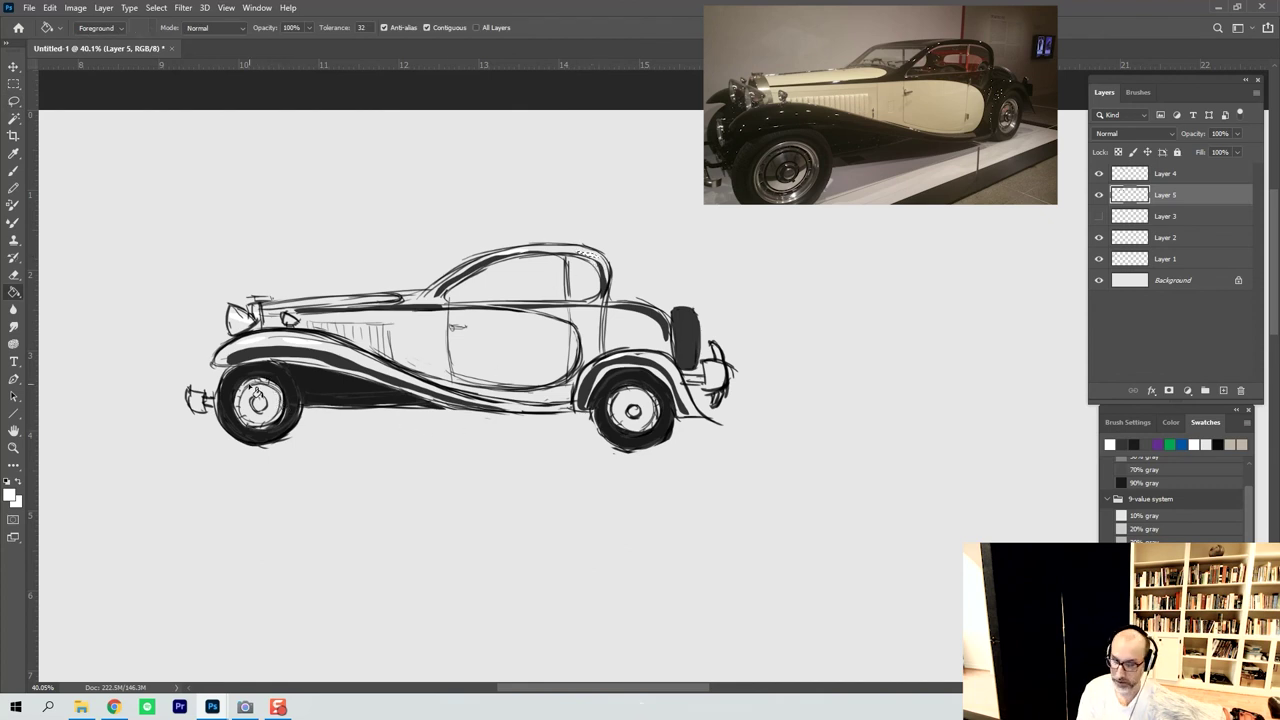
# Fill white highlights on the rims and hubs of the front and rear wheels.
pyautogui.press('l')
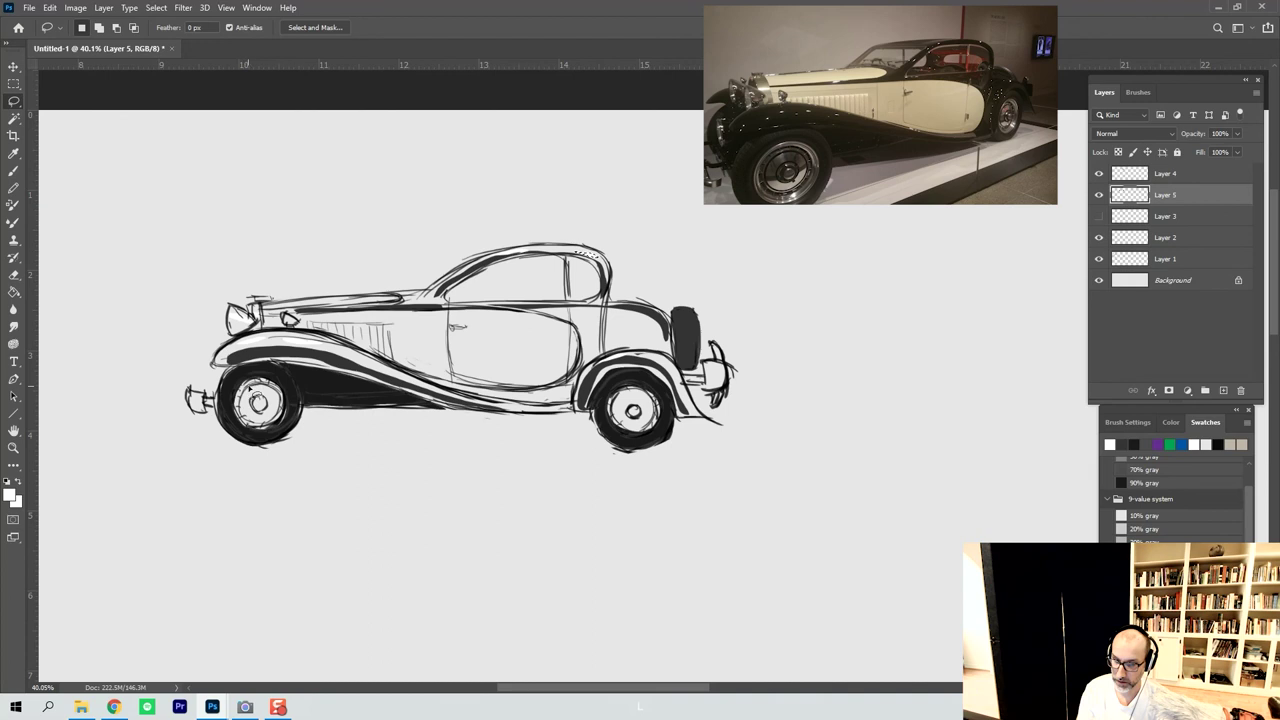
pyautogui.press('g')
pyautogui.press('l')
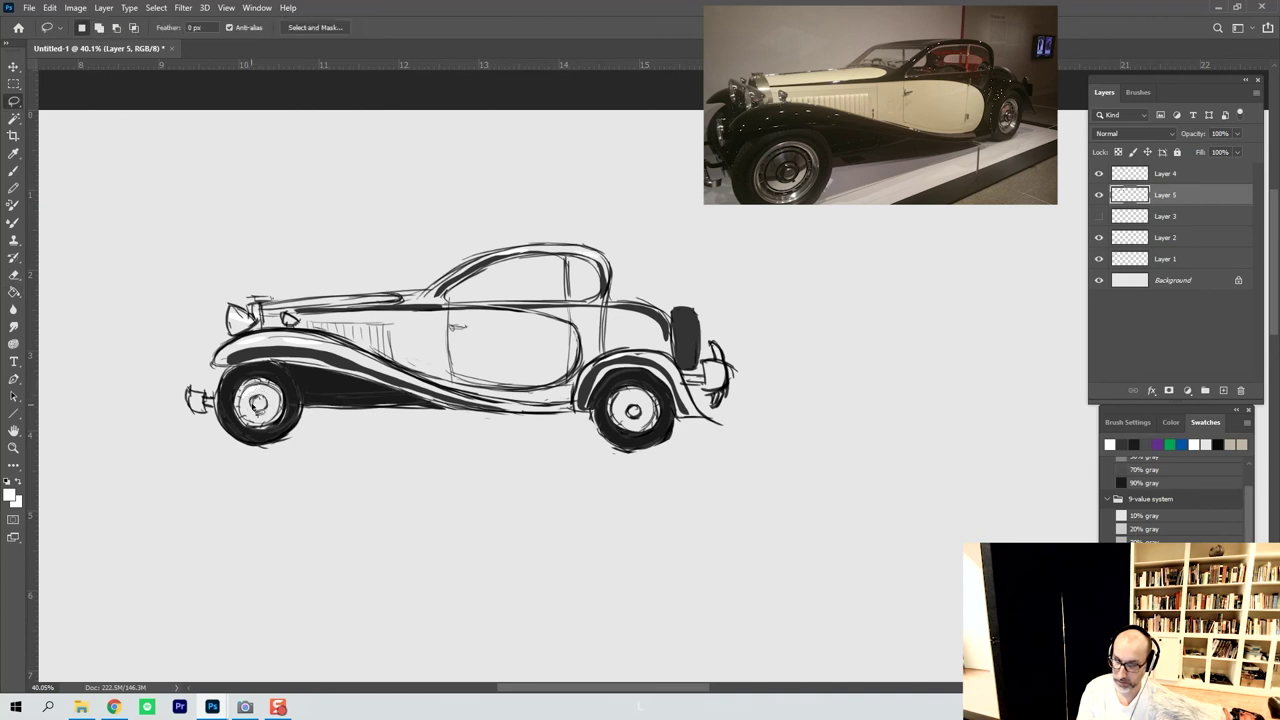
pyautogui.press('g')
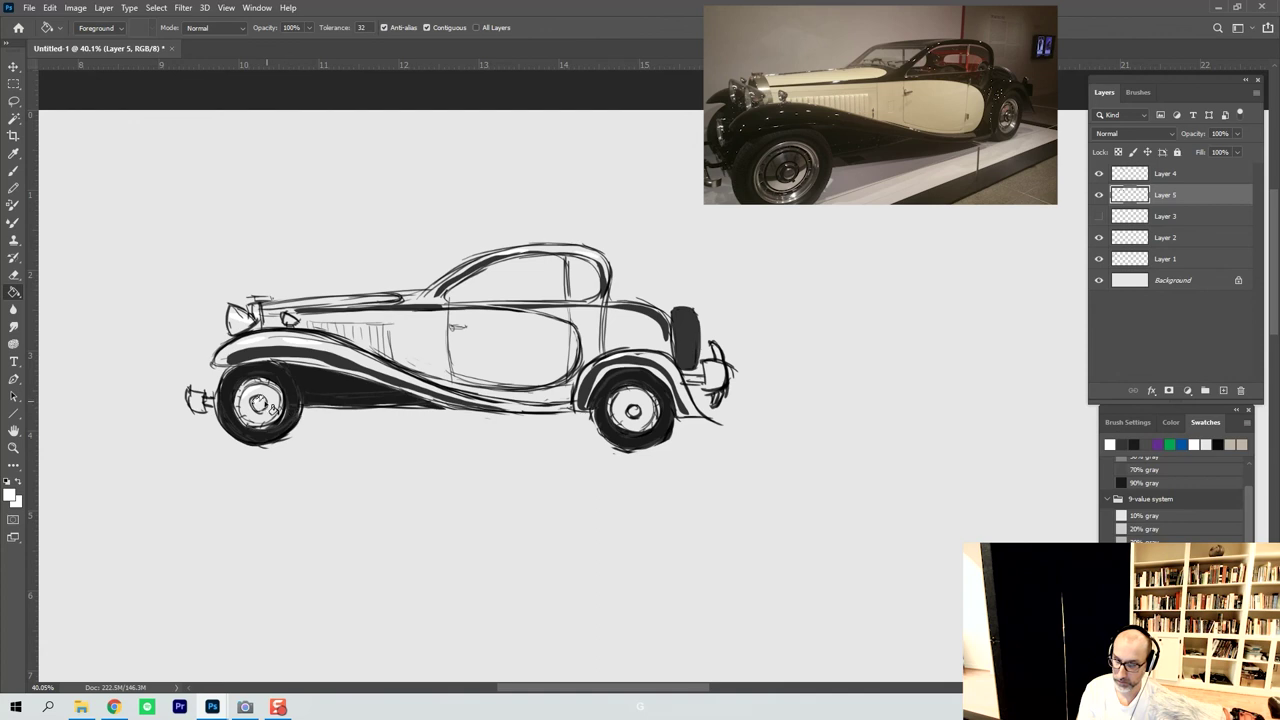
pyautogui.press('l')
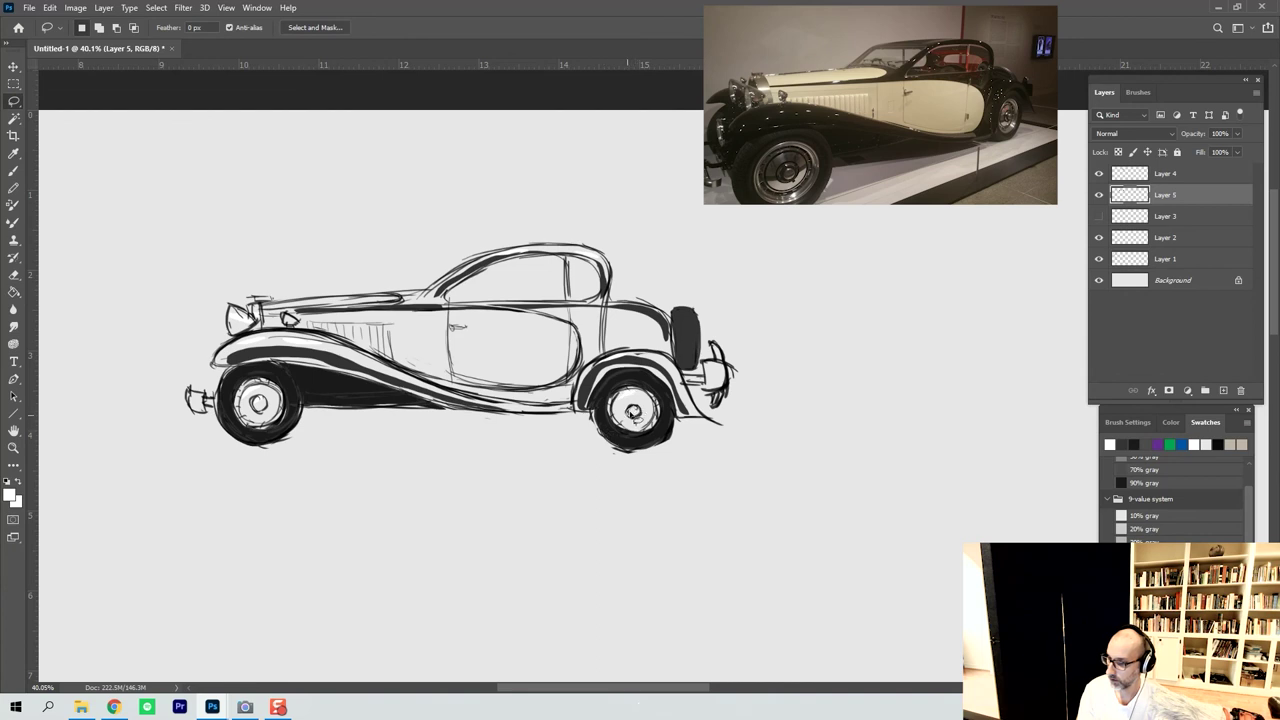
pyautogui.press('g')
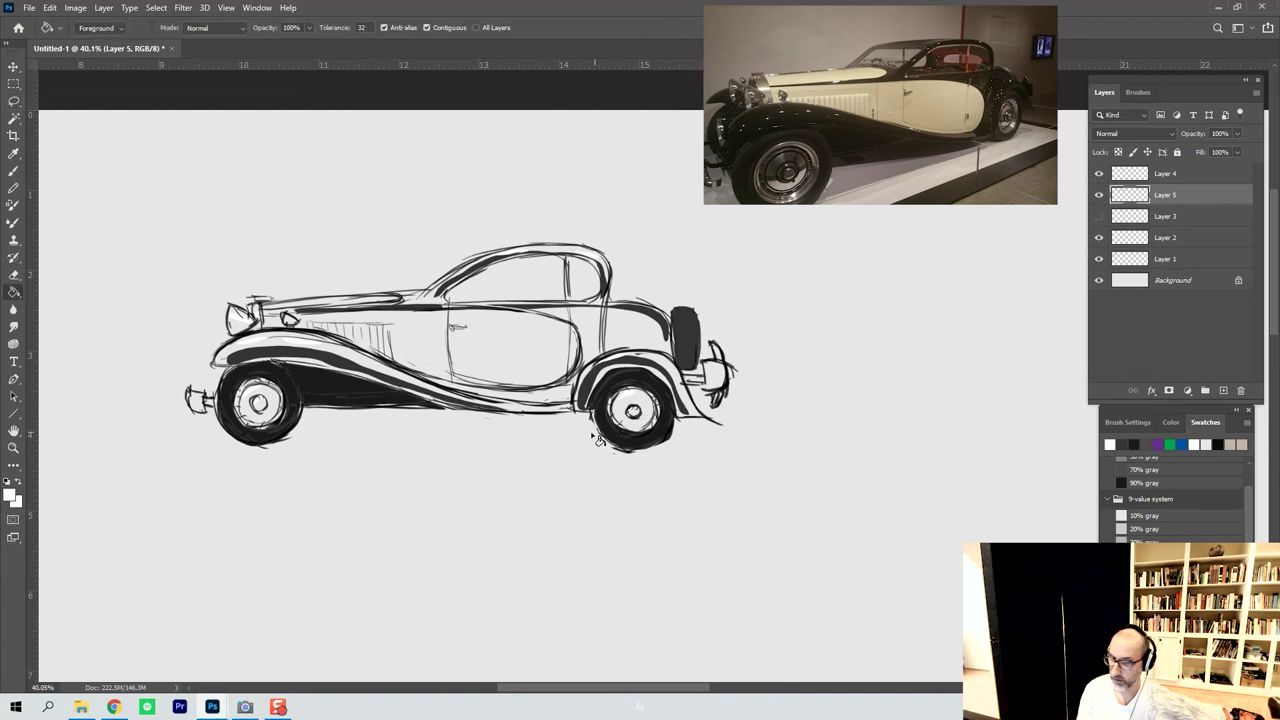
pyautogui.press('l')
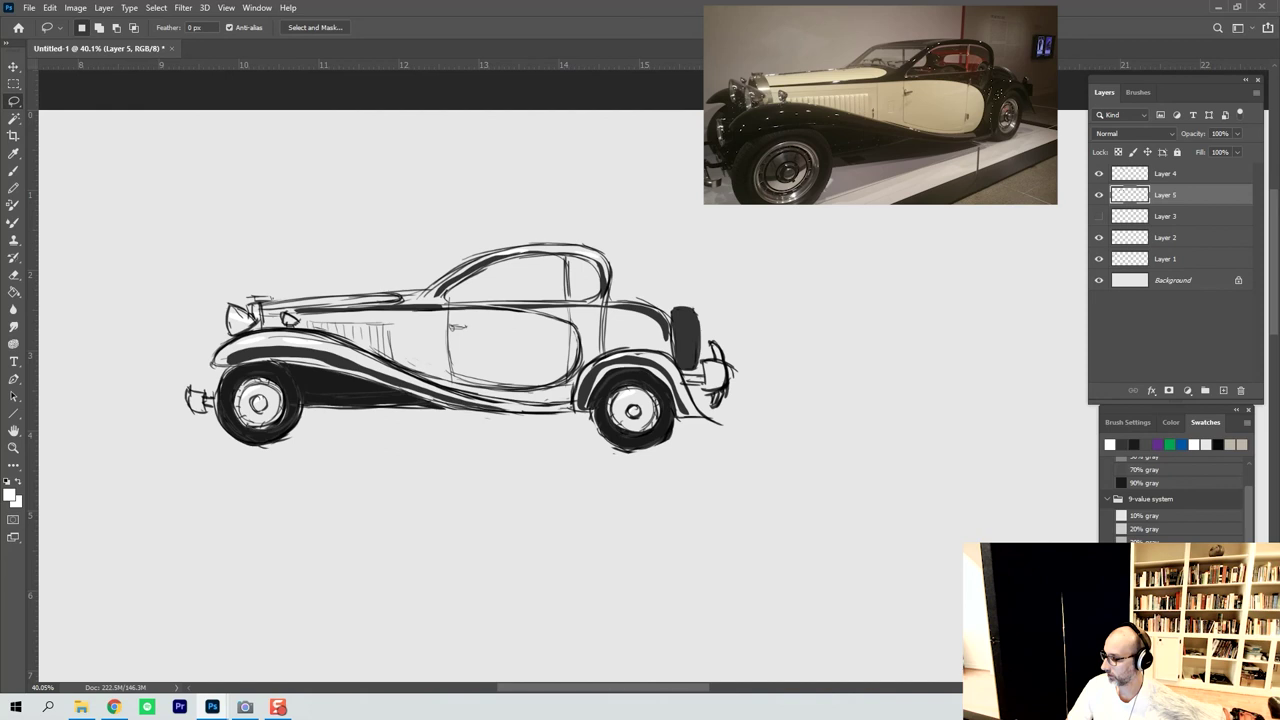
# Fill the fenders, roof, beltline and rear body with a medium gray, leaving the door and hood side panel unfilled.
pyautogui.click(1185, 528)
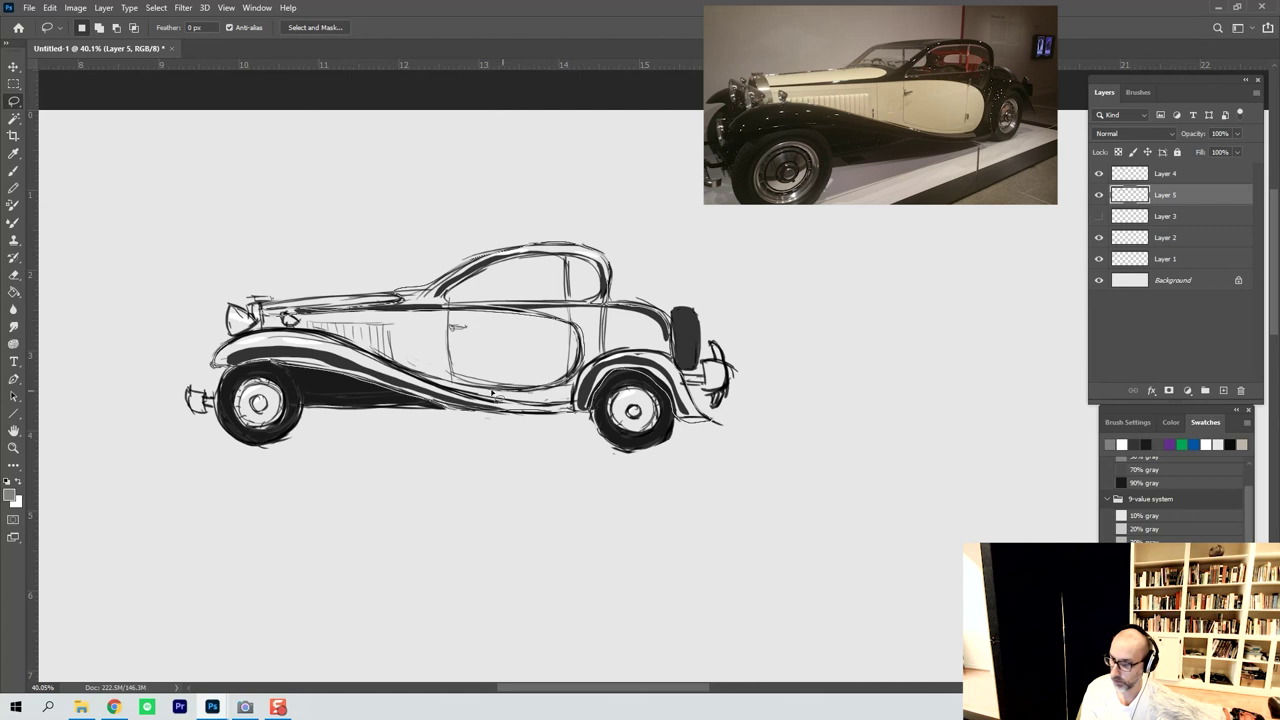
pyautogui.moveTo(362, 355)
pyautogui.mouseDown()
pyautogui.moveTo(281, 325)
pyautogui.moveTo(222, 355)
pyautogui.mouseUp()
pyautogui.press('g')
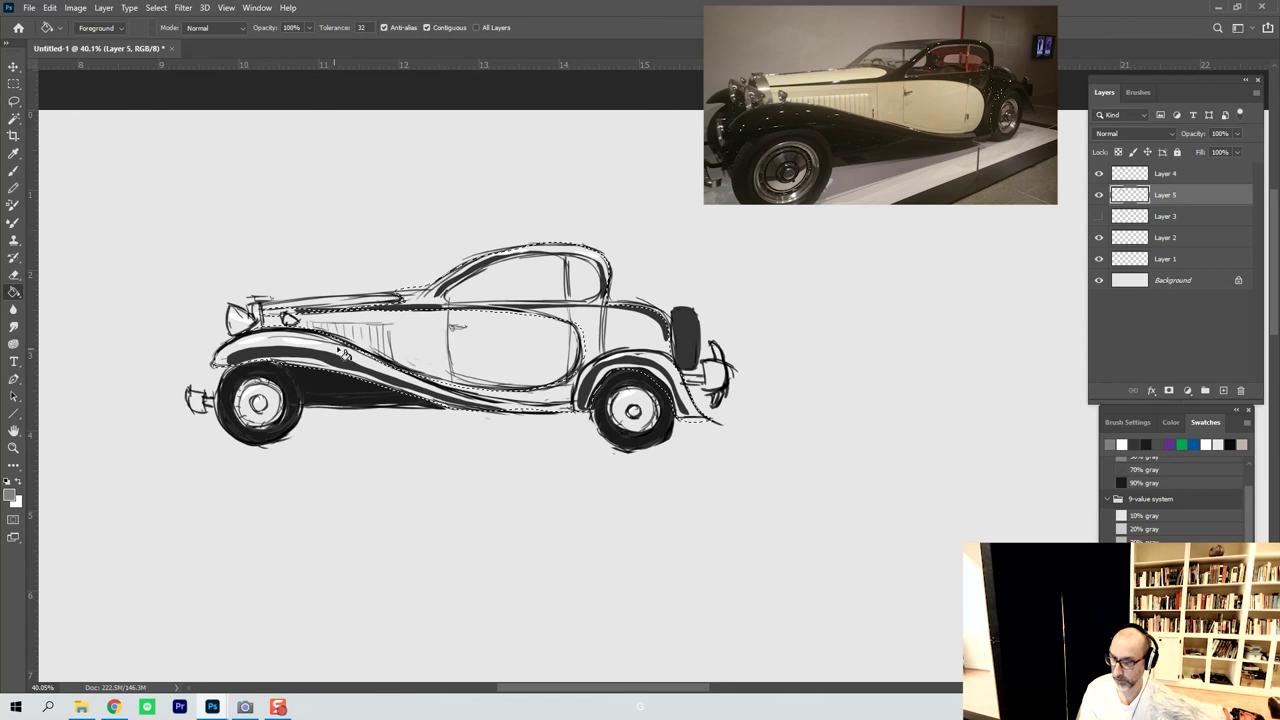
pyautogui.click(345, 355)
pyautogui.press('l')
pyautogui.hotkey('ctrl', 'd')
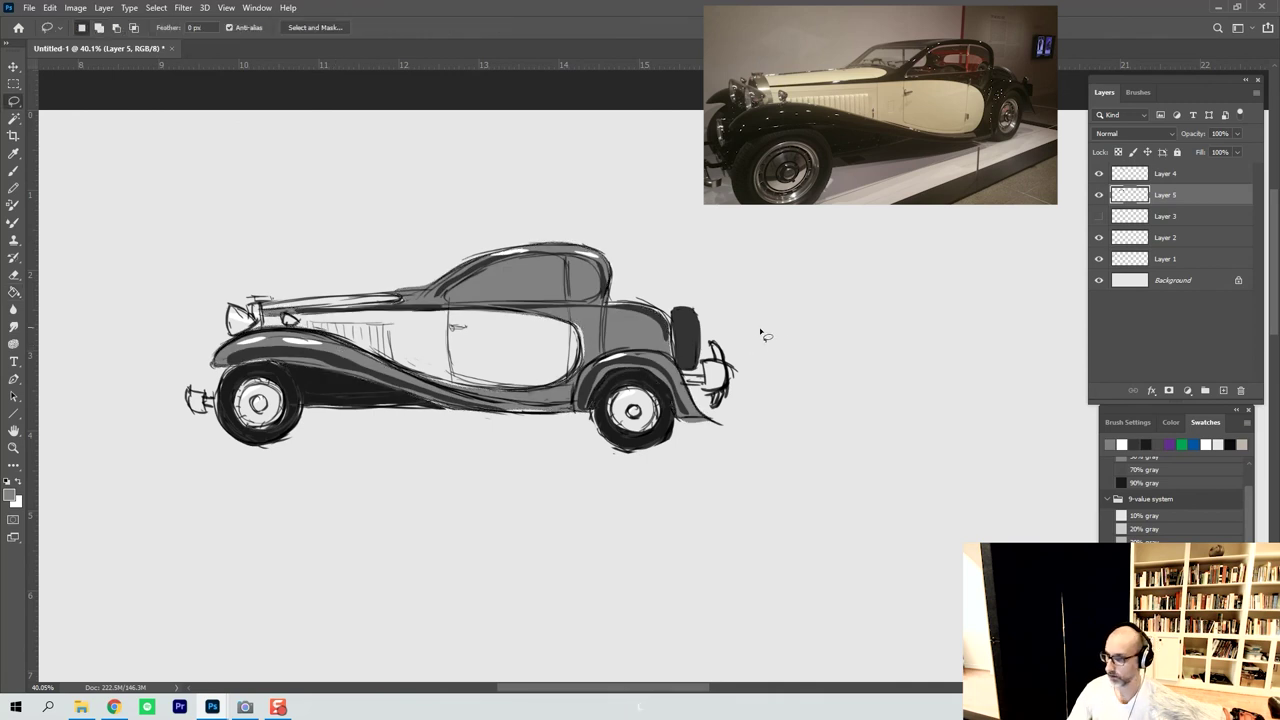
# Clear the medium gray from the side window area on Layer 5.
pyautogui.moveTo(476, 285)
pyautogui.mouseDown()
pyautogui.moveTo(445, 304)
pyautogui.moveTo(596, 305)
pyautogui.moveTo(608, 285)
pyautogui.moveTo(585, 260)
pyautogui.moveTo(520, 260)
pyautogui.moveTo(476, 285)
pyautogui.mouseUp()
pyautogui.press('Delete')
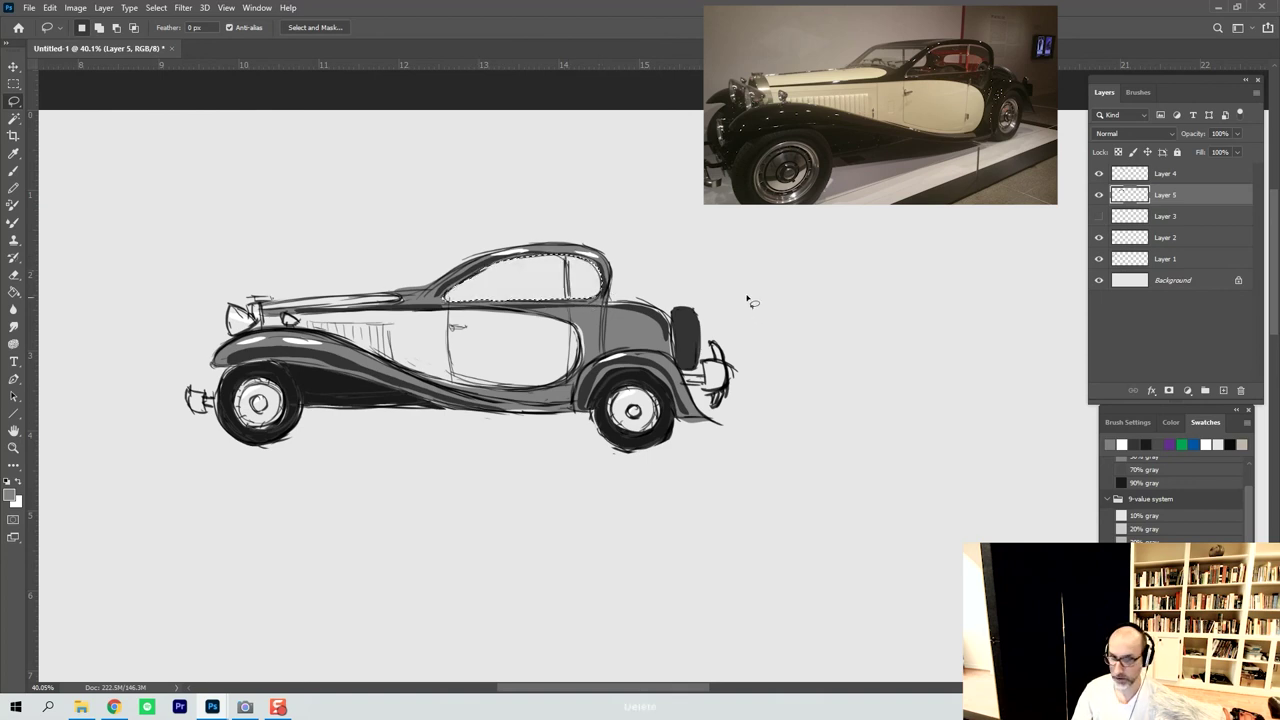
pyautogui.hotkey('ctrl', 'd')
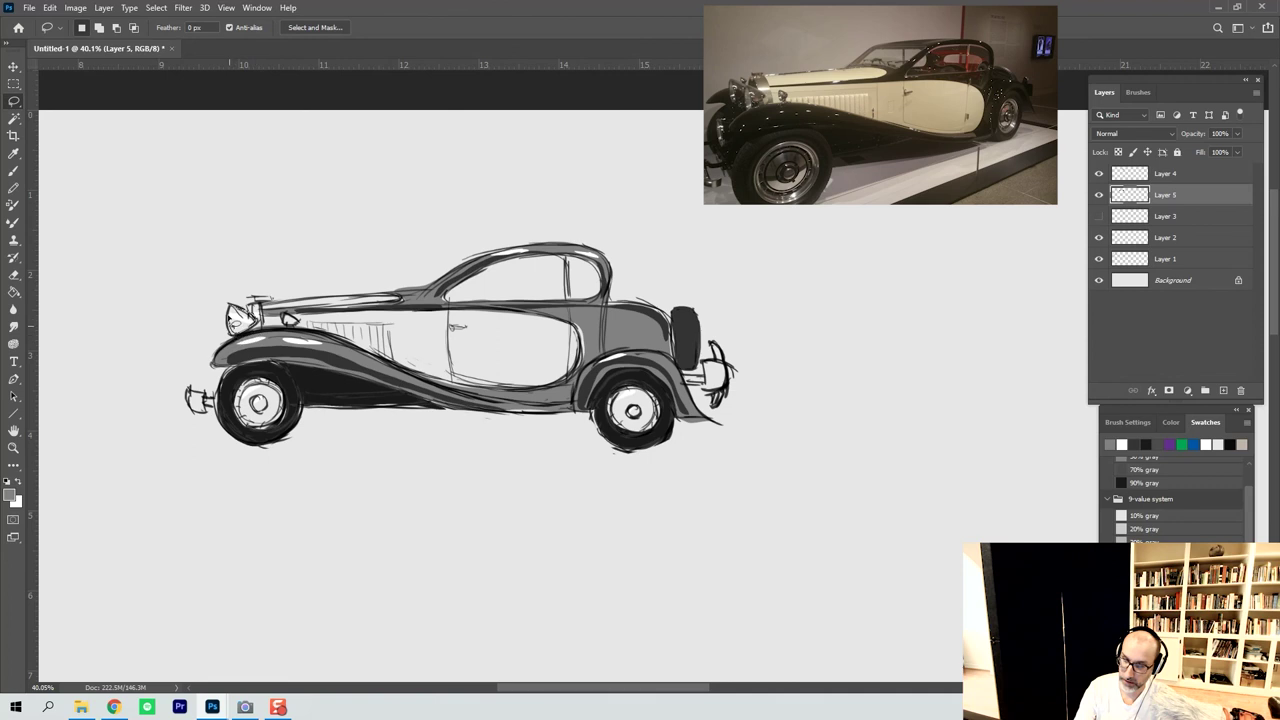
# Fill shaded areas of the headlights and the front and rear bumpers with 30% gray.
pyautogui.click(1149, 539)
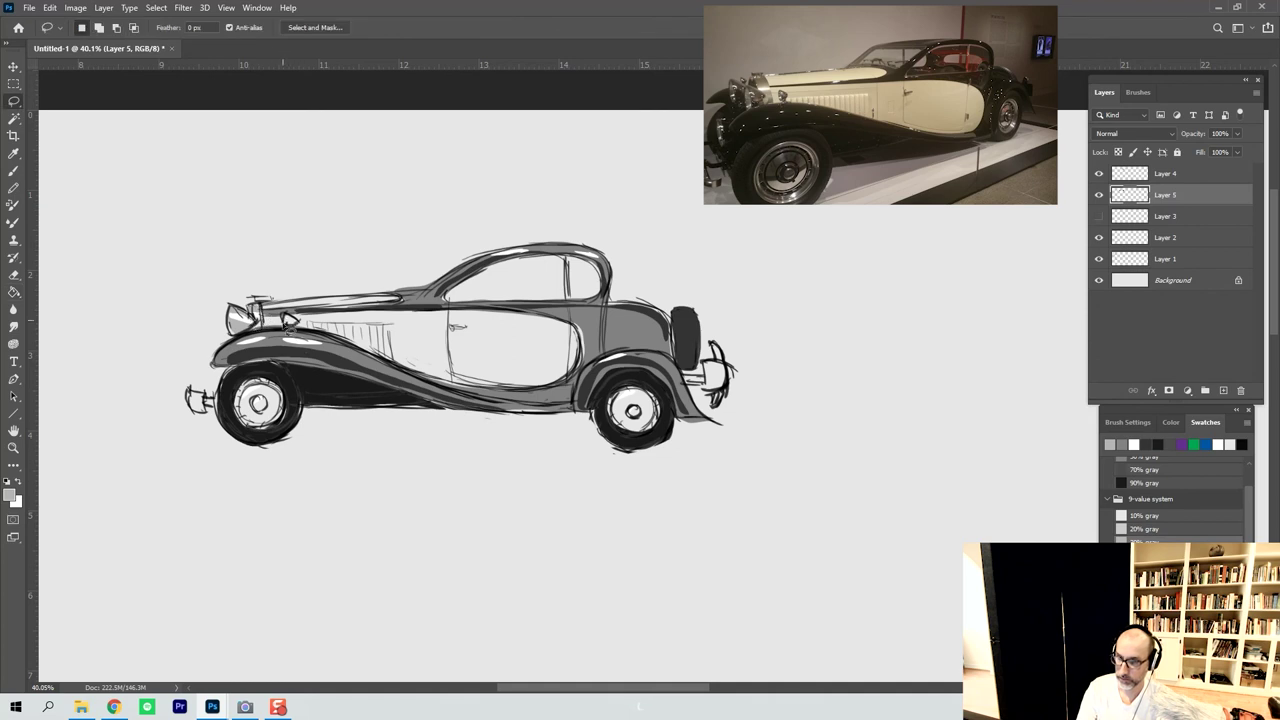
pyautogui.press('g')
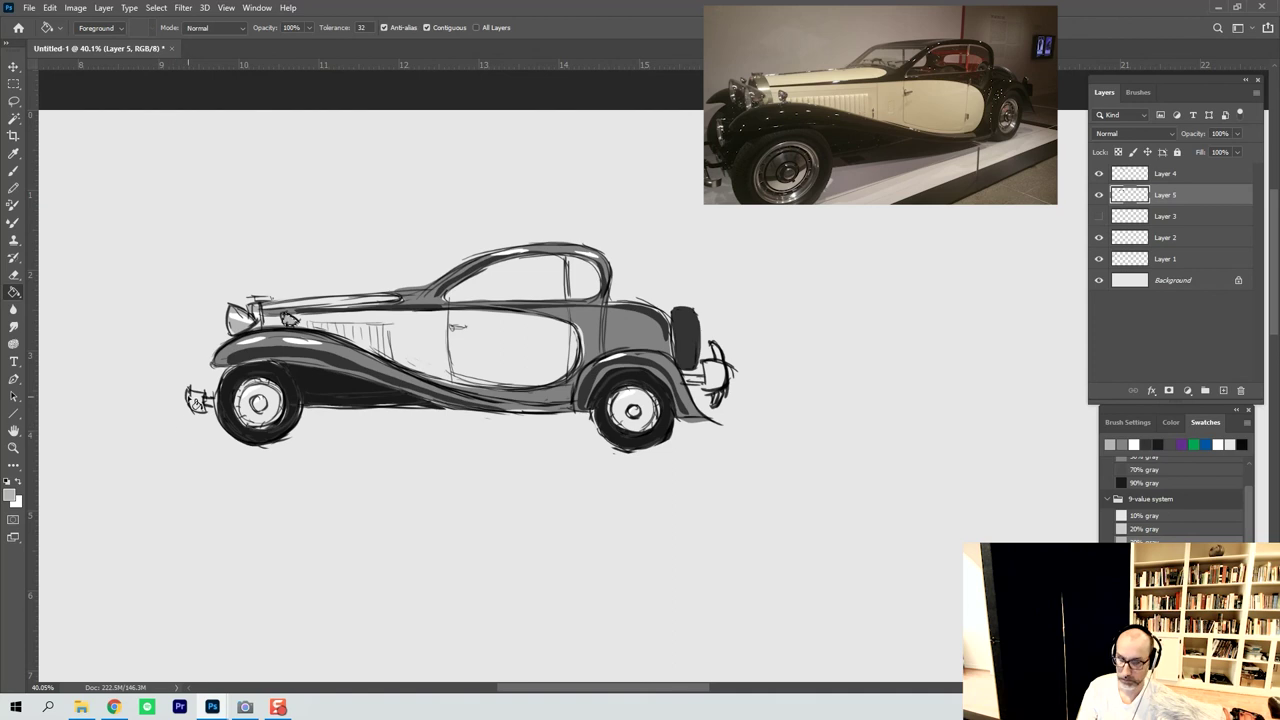
pyautogui.press('l')
pyautogui.moveTo(189, 392)
pyautogui.mouseDown()
pyautogui.moveTo(199, 414)
pyautogui.moveTo(191, 393)
pyautogui.mouseUp()
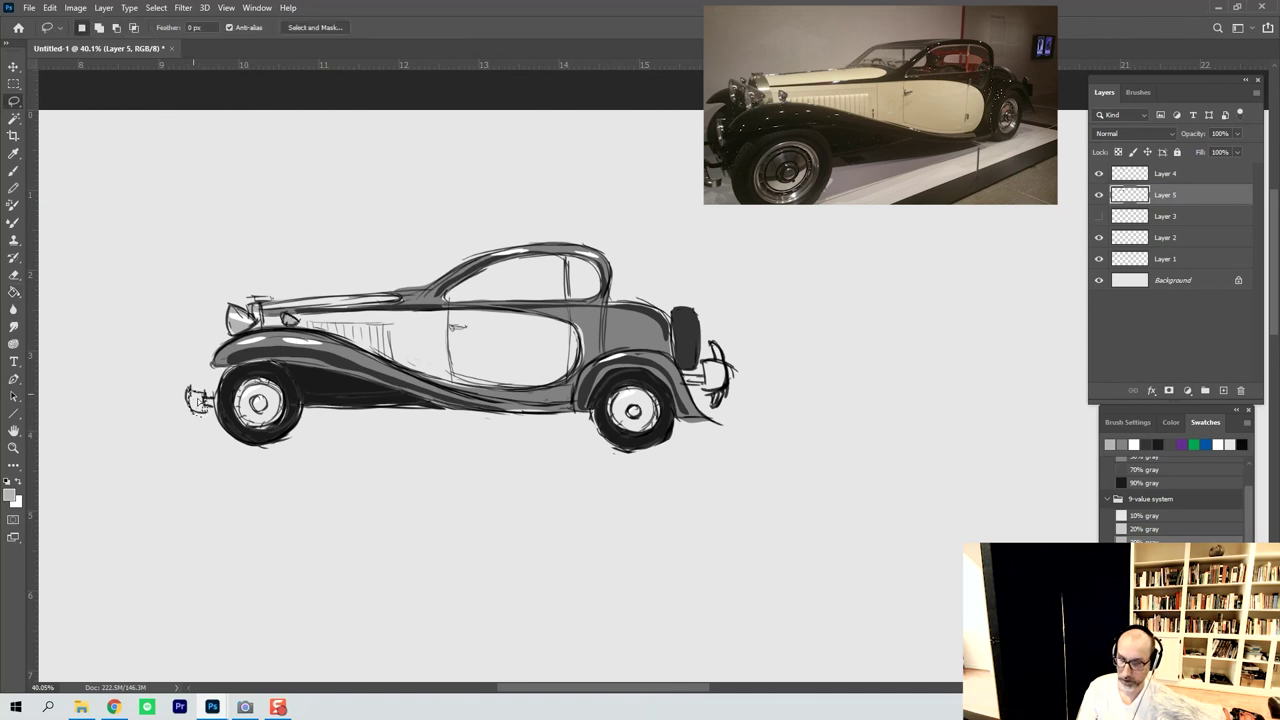
pyautogui.press('g')
pyautogui.click(198, 401)
pyautogui.press('l')
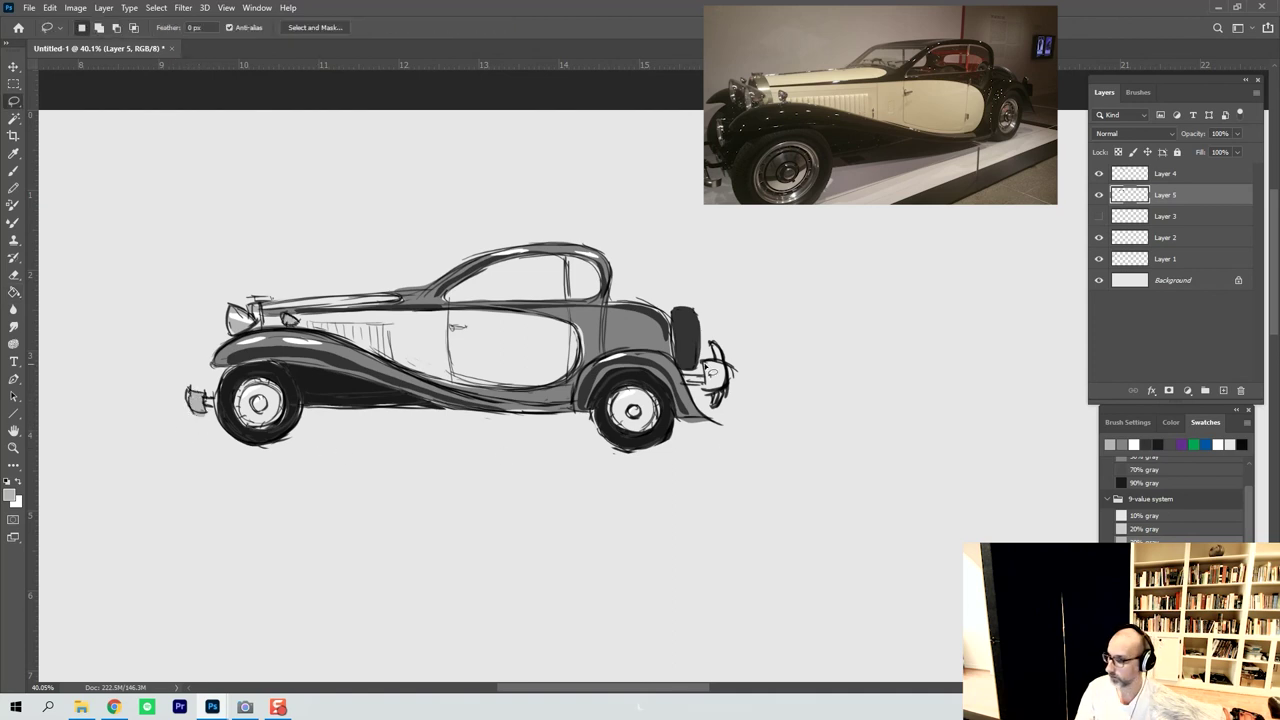
pyautogui.moveTo(718, 398)
pyautogui.mouseDown()
pyautogui.moveTo(718, 414)
pyautogui.moveTo(722, 350)
pyautogui.moveTo(714, 380)
pyautogui.mouseUp()
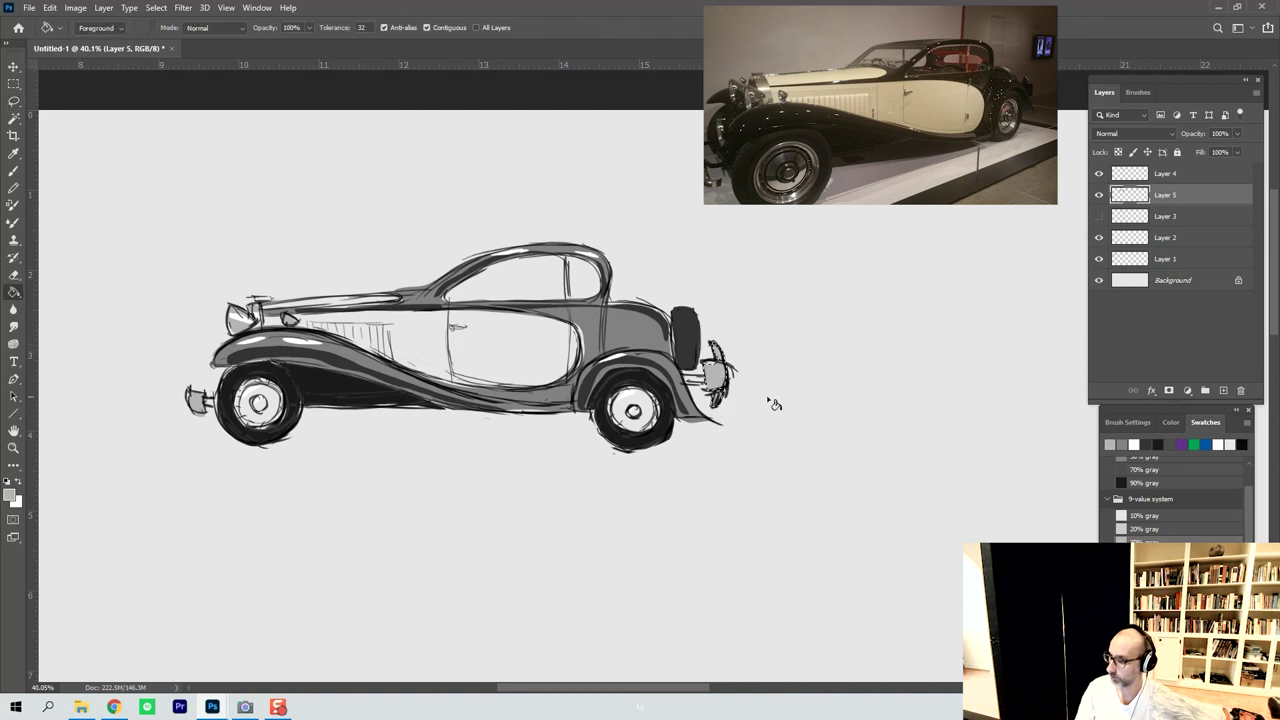
# Clear the active selection around the gray-filled headlight and bumper areas.
pyautogui.hotkey('ctrl', 'd')
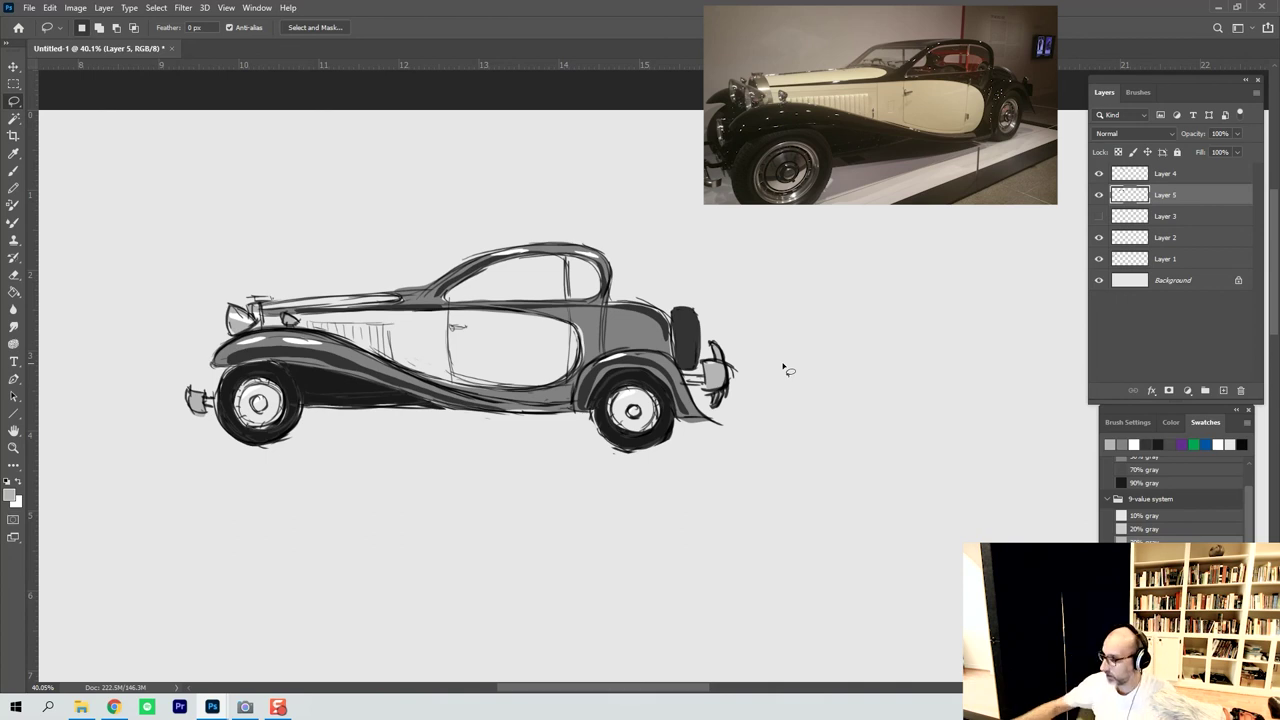
# Review the shaded car sketch against the box-method construction stages: the ellipse study, the engine, cab and trunk divisions, and the colored block-in.
pyautogui.press('z')
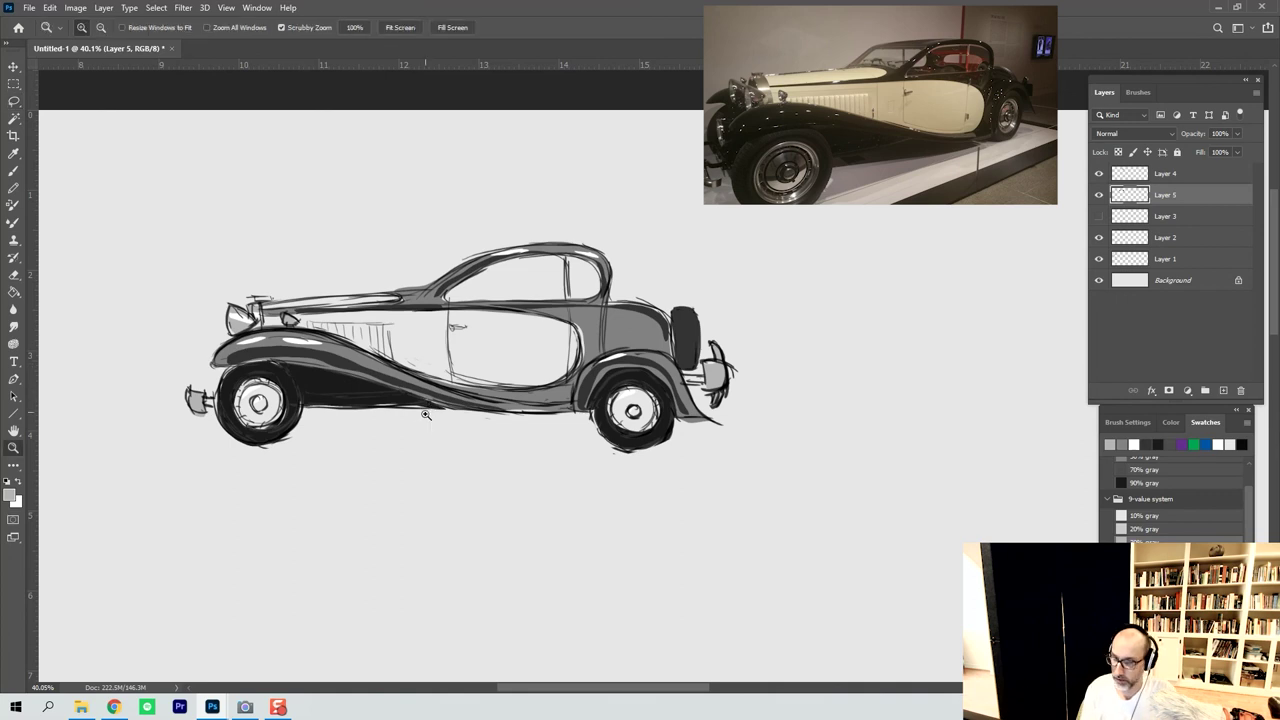
pyautogui.moveTo(451, 435)
pyautogui.mouseDown()
pyautogui.moveTo(403, 440)
pyautogui.moveTo(417, 492)
pyautogui.moveTo(486, 283)
pyautogui.mouseUp()
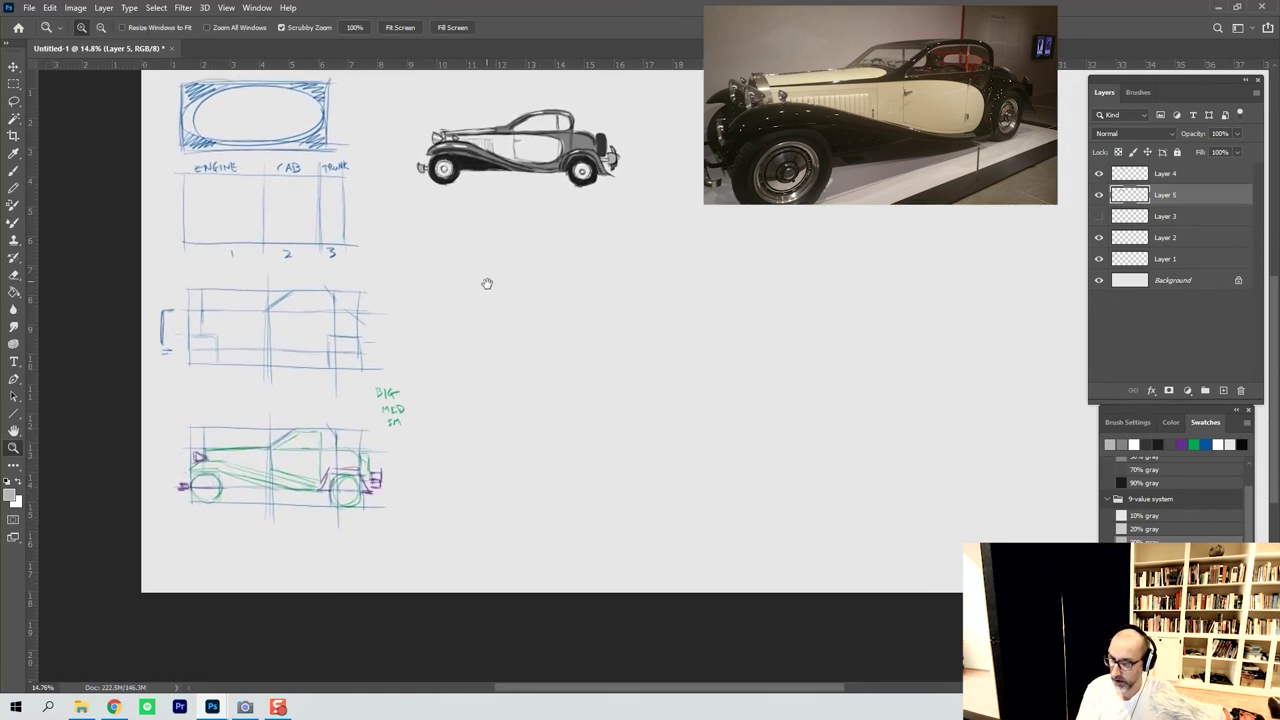
pyautogui.moveTo(394, 332)
pyautogui.mouseDown()
pyautogui.moveTo(446, 334)
pyautogui.moveTo(464, 409)
pyautogui.moveTo(440, 394)
pyautogui.moveTo(500, 494)
pyautogui.moveTo(491, 512)
pyautogui.mouseUp()
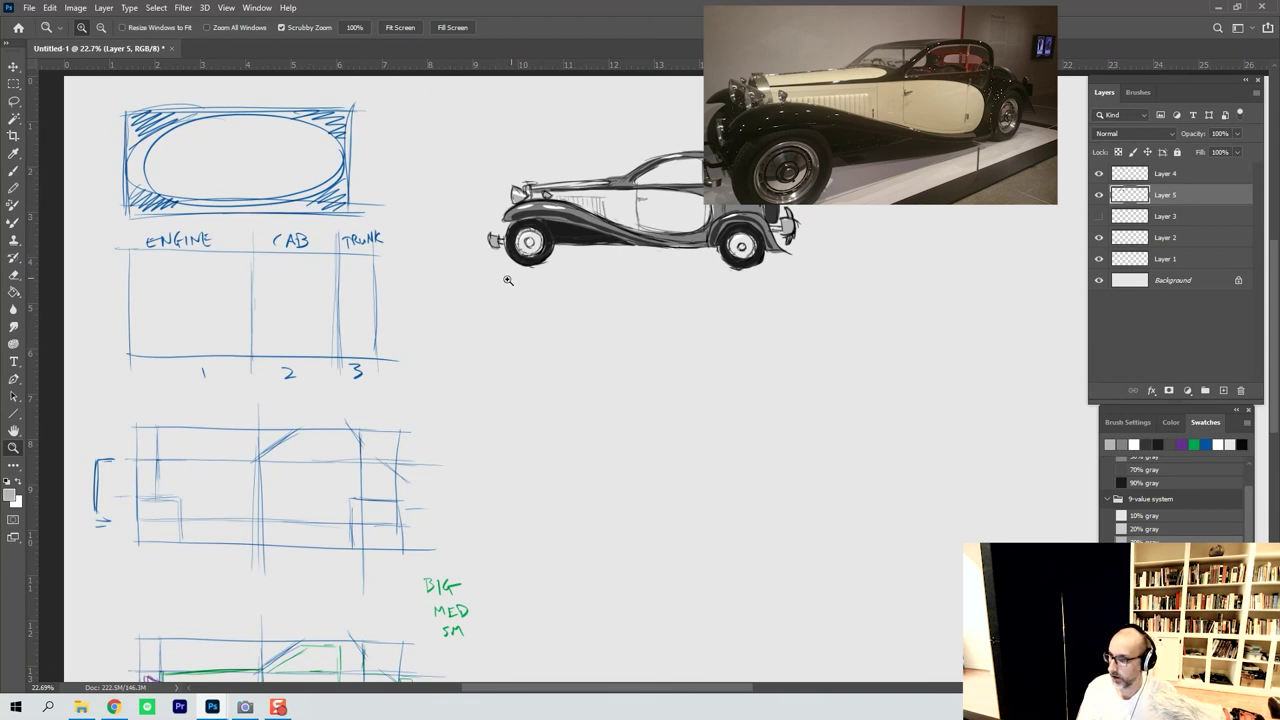
pyautogui.moveTo(458, 412); pyautogui.dragTo(457, 369)
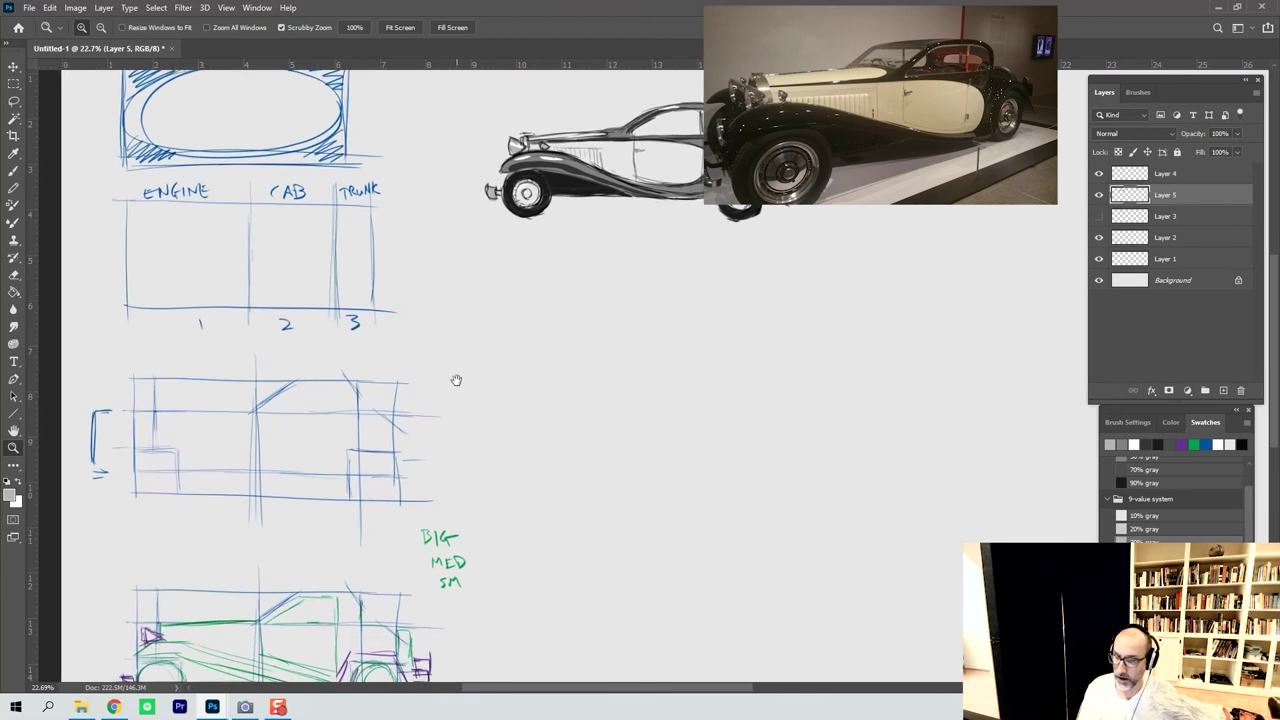
pyautogui.moveTo(479, 456); pyautogui.dragTo(480, 354)
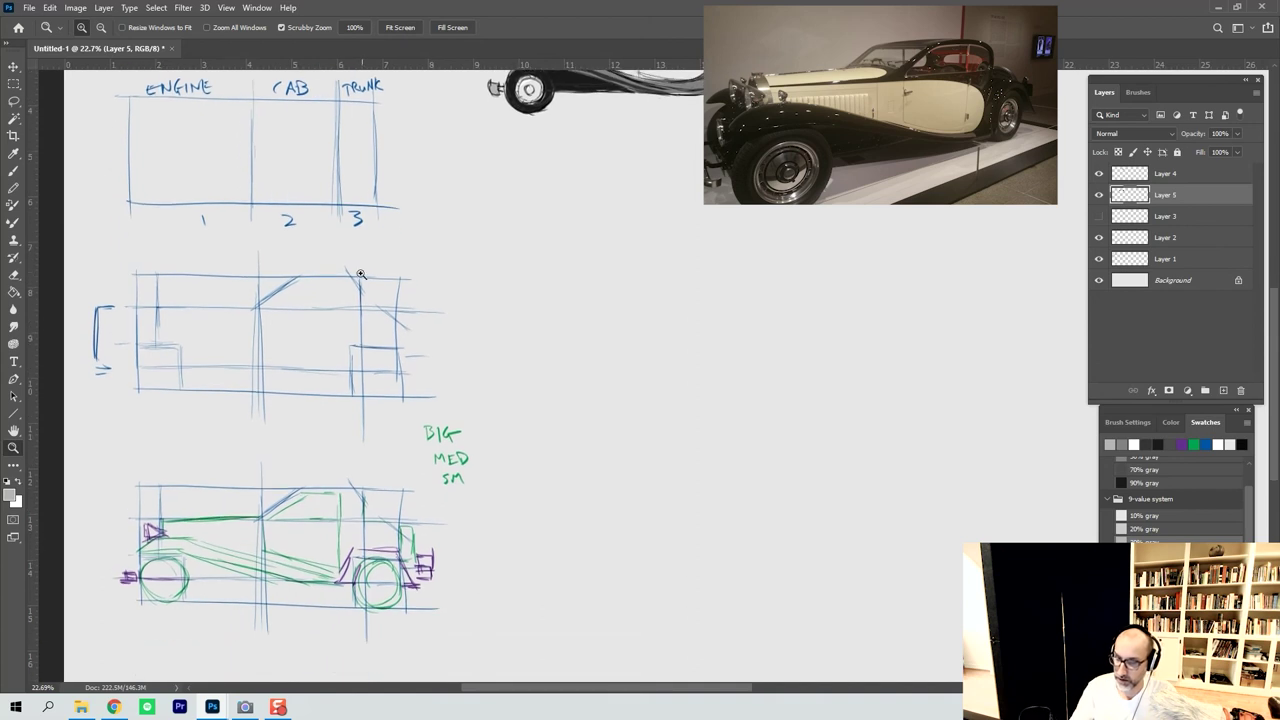
pyautogui.moveTo(536, 360)
pyautogui.mouseDown()
pyautogui.moveTo(506, 443)
pyautogui.moveTo(431, 563)
pyautogui.mouseUp()
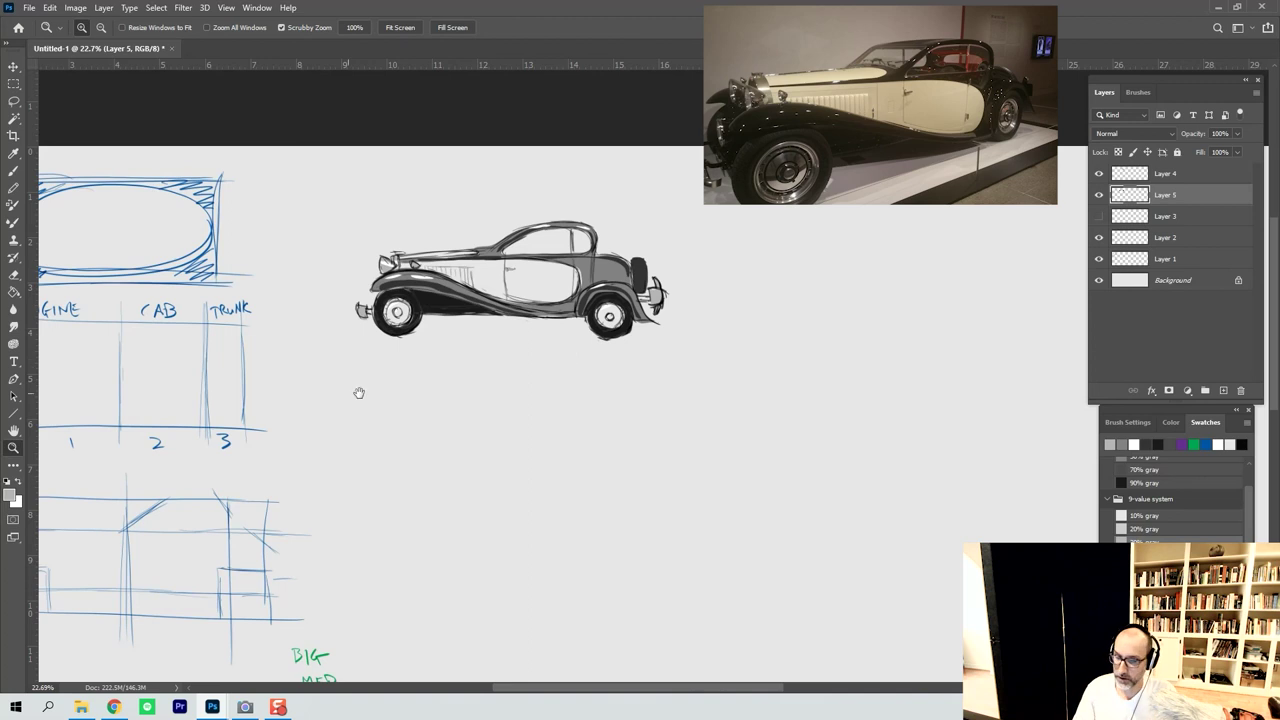
pyautogui.moveTo(346, 392); pyautogui.dragTo(583, 286)
pyautogui.moveTo(537, 449); pyautogui.dragTo(511, 309)
pyautogui.moveTo(457, 185); pyautogui.dragTo(464, 238)
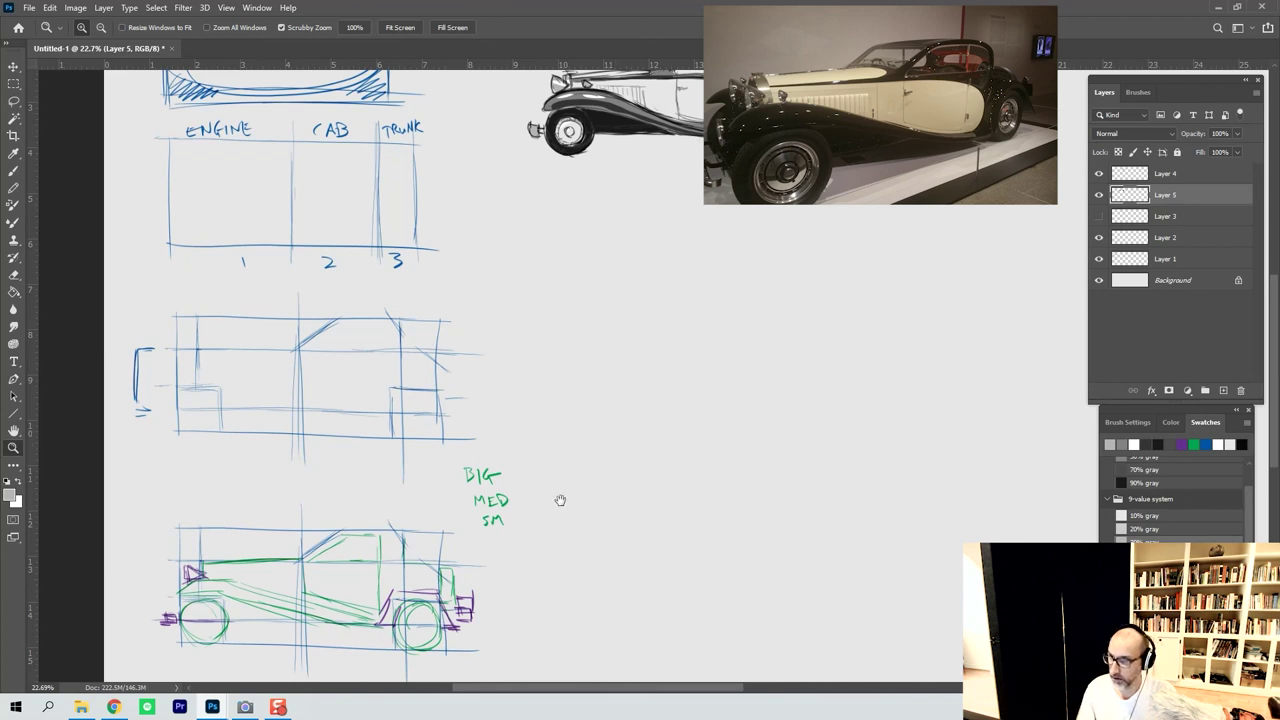
pyautogui.moveTo(596, 463); pyautogui.dragTo(428, 637)
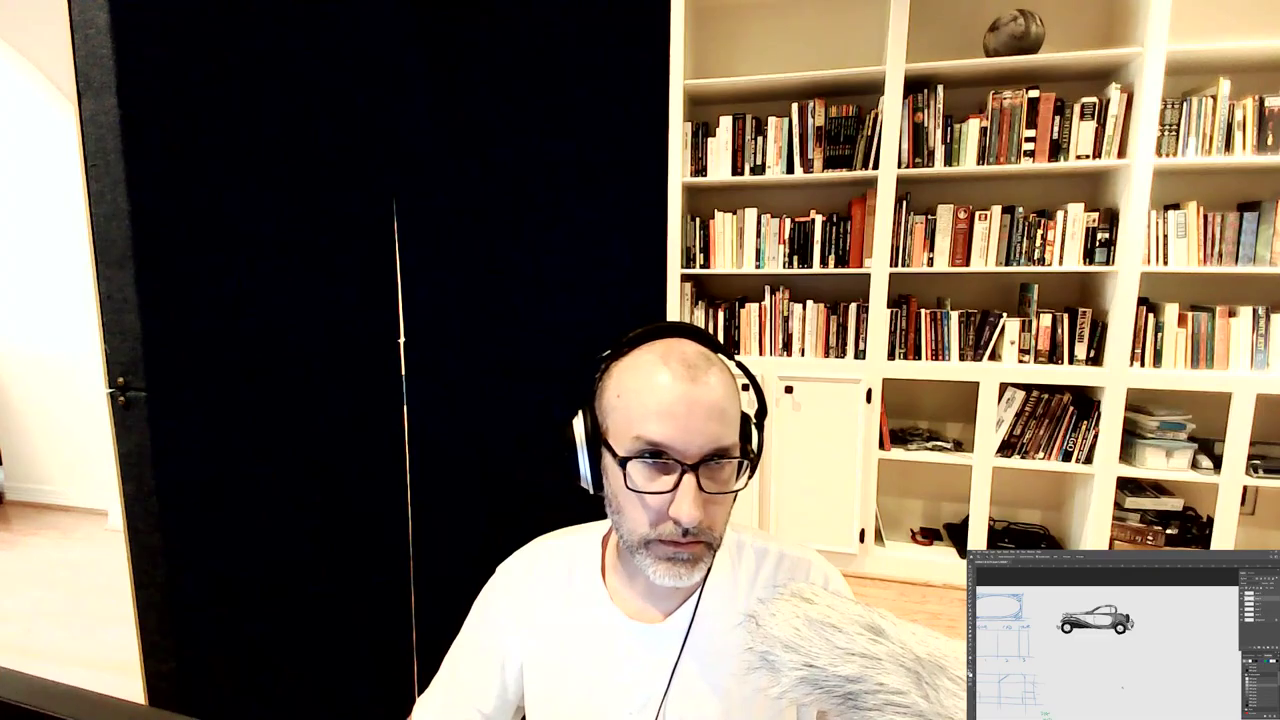
pyautogui.moveTo(1145, 699); pyautogui.dragTo(1124, 677)
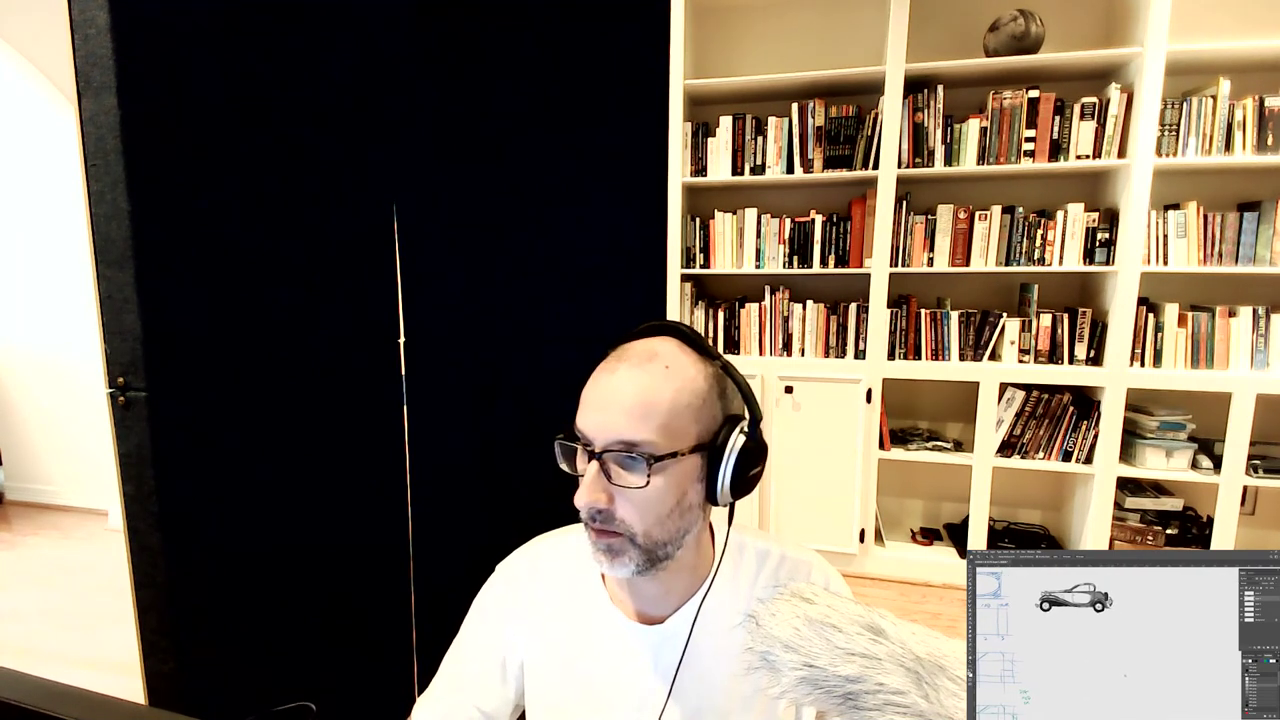